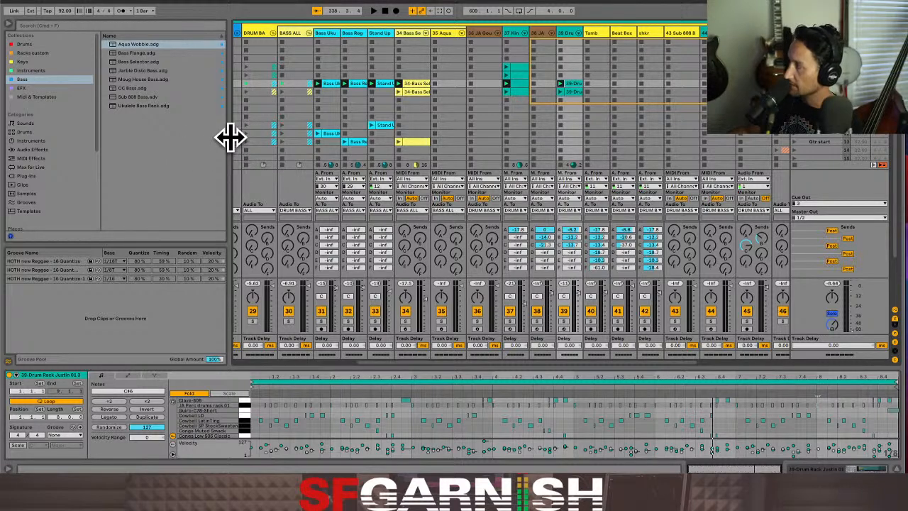
Narrow the browser and arm the Stand Up bass track for recording.
drag(230, 140, 182, 146)
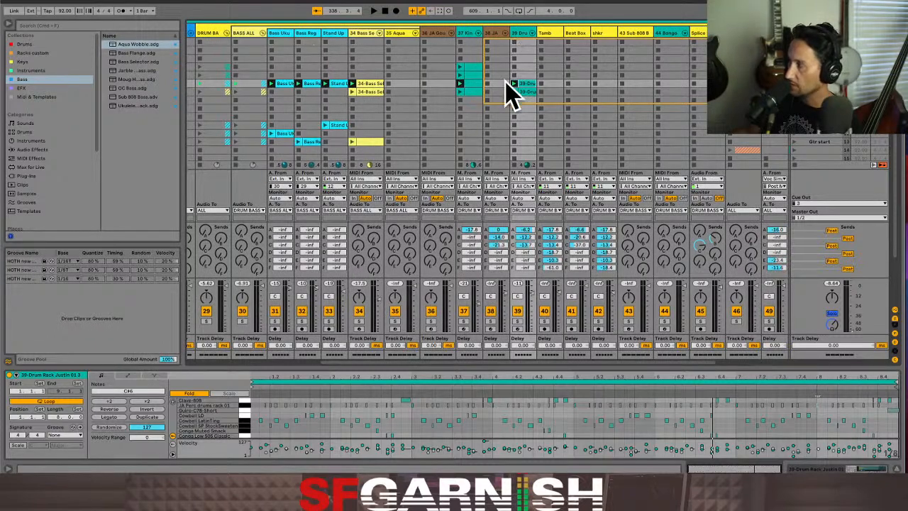
click(337, 343)
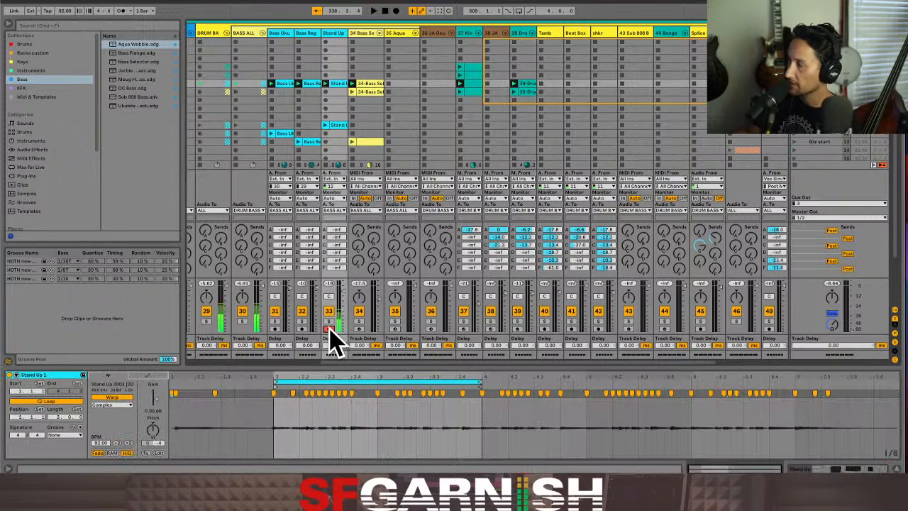
click(329, 83)
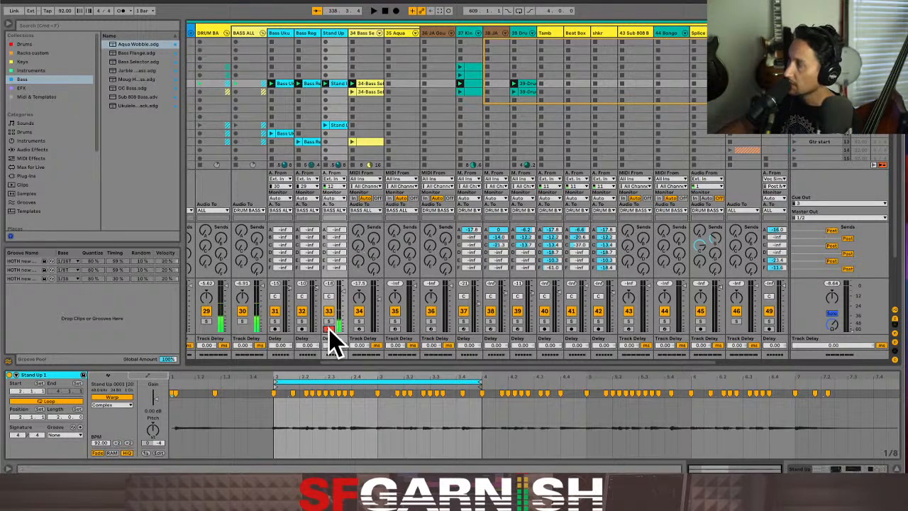
Return to the first tracks of the session and collapse the ALL group.
click(211, 34)
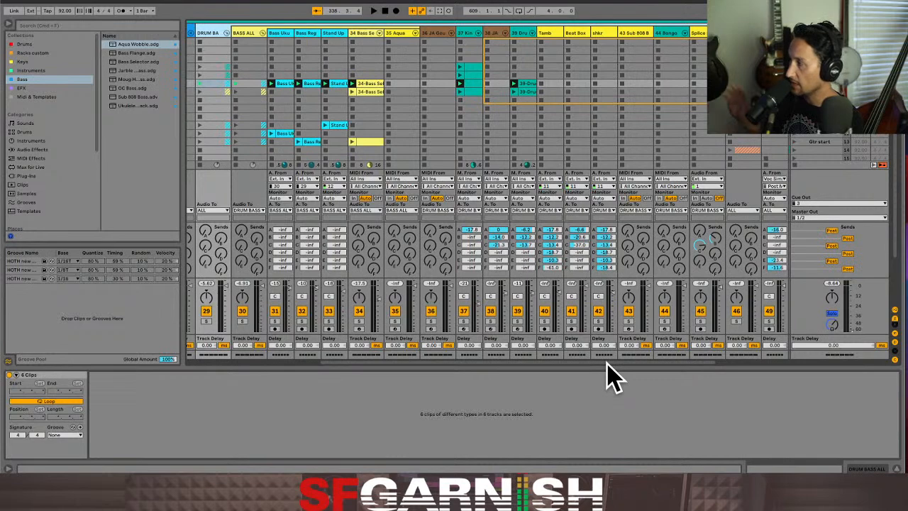
scroll(603, 376, left, 2)
scroll(554, 380, left, 6)
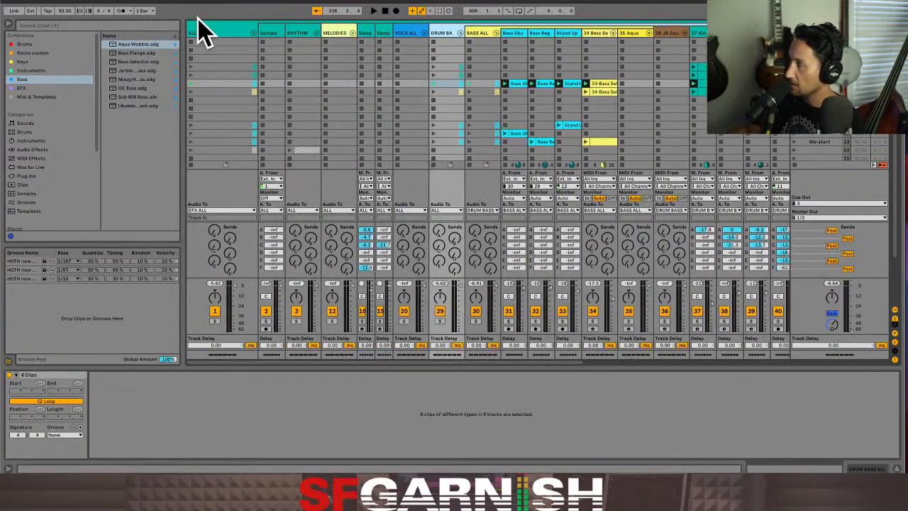
click(253, 33)
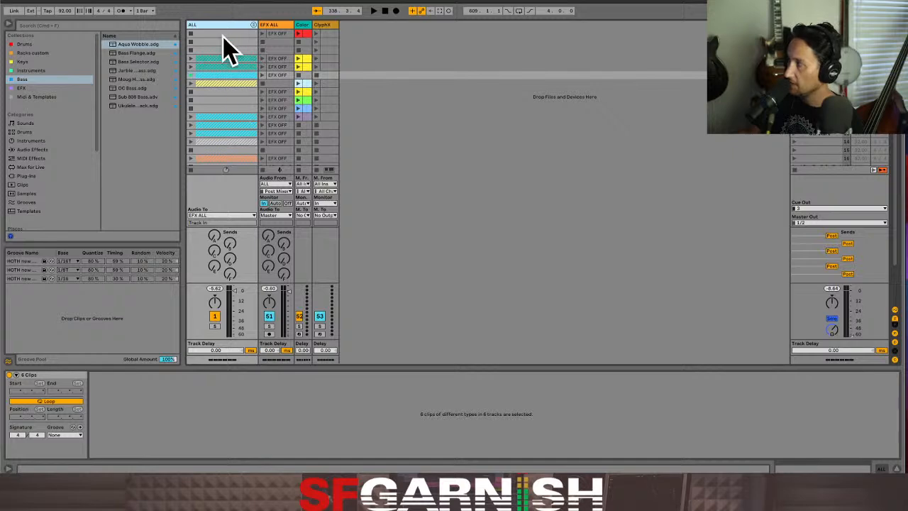
Copy the EFX OFF clip from scene 6 into the scene 7 slot of the EFX ALL track.
click(280, 76)
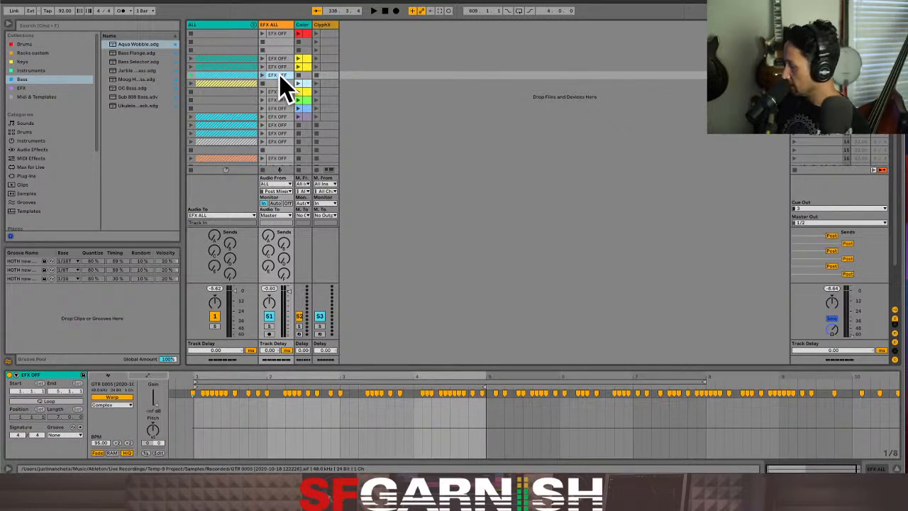
click(280, 83)
key(ctrl+v)
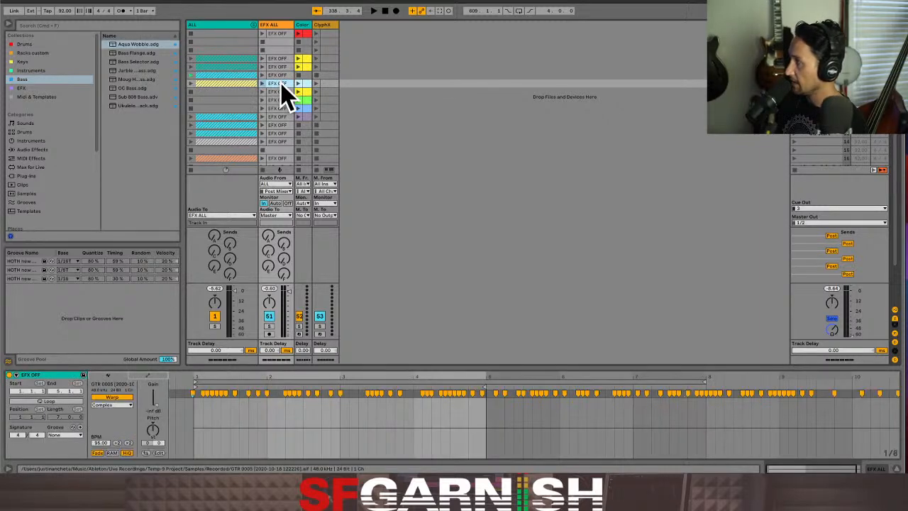
scroll(280, 120, down, 3)
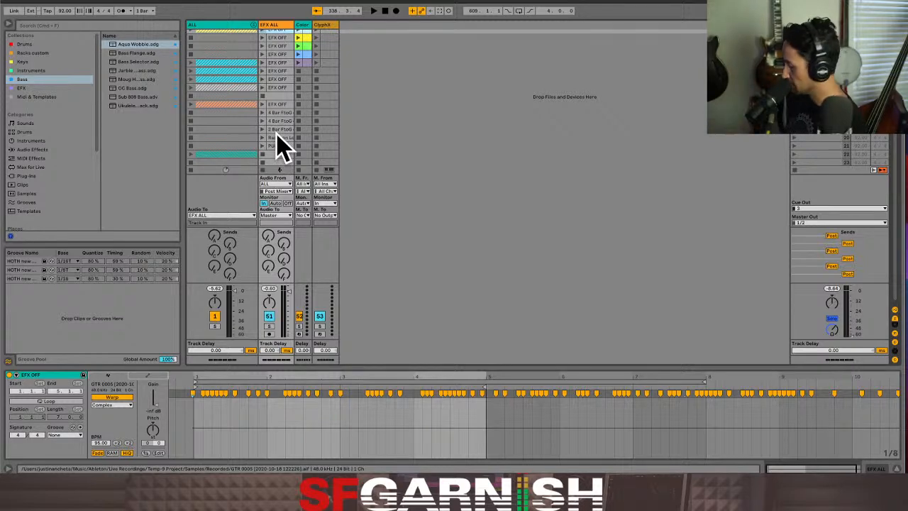
Copy the scene 4 EFX OFF clip into the empty scene 3 and scene 2 slots of the EFX ALL track.
scroll(278, 128, up, 3)
click(277, 59)
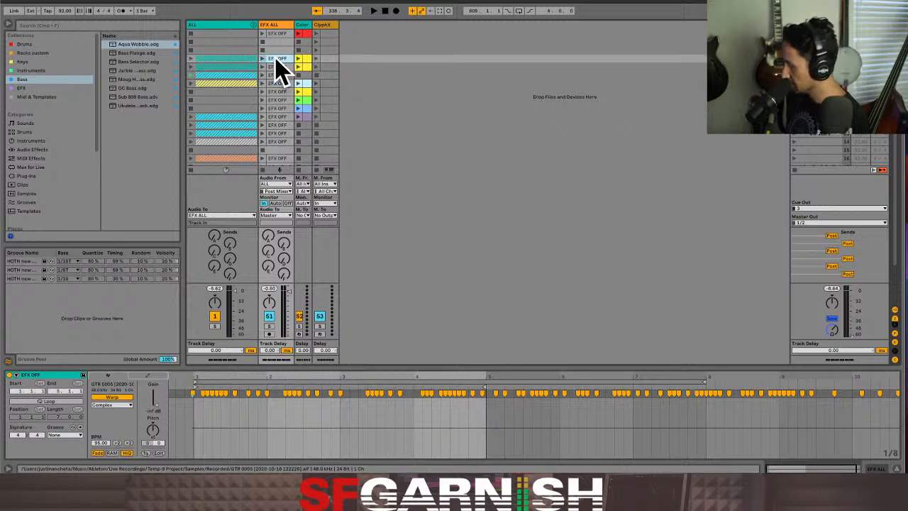
click(280, 50)
key(super+v)
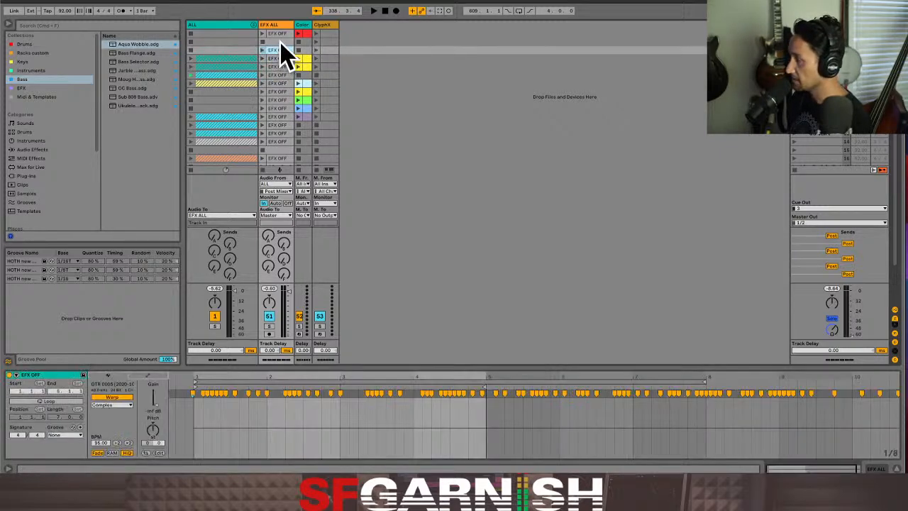
click(281, 42)
key(super+v)
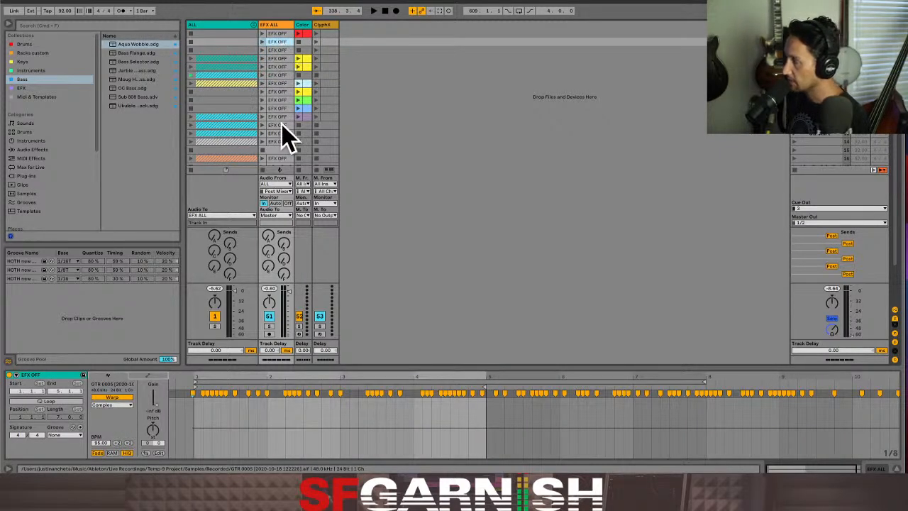
scroll(281, 127, down, 3)
scroll(284, 89, up, 3)
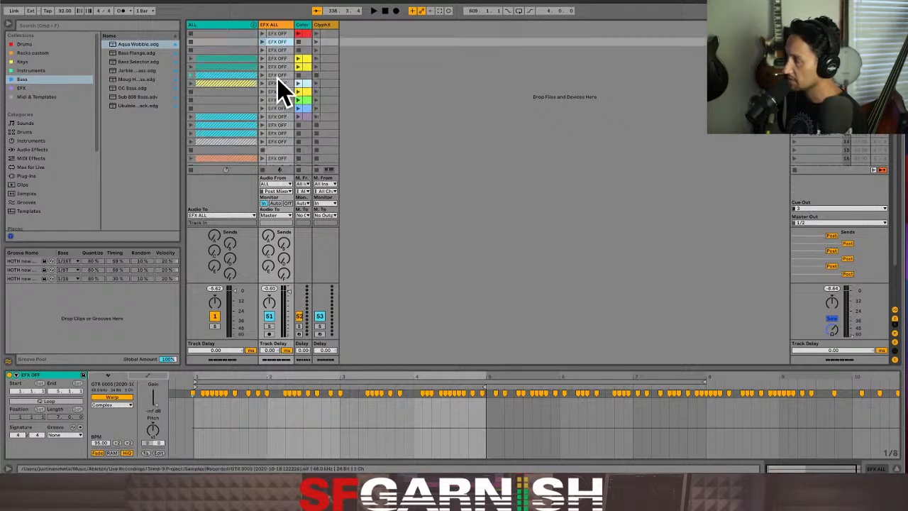
click(276, 41)
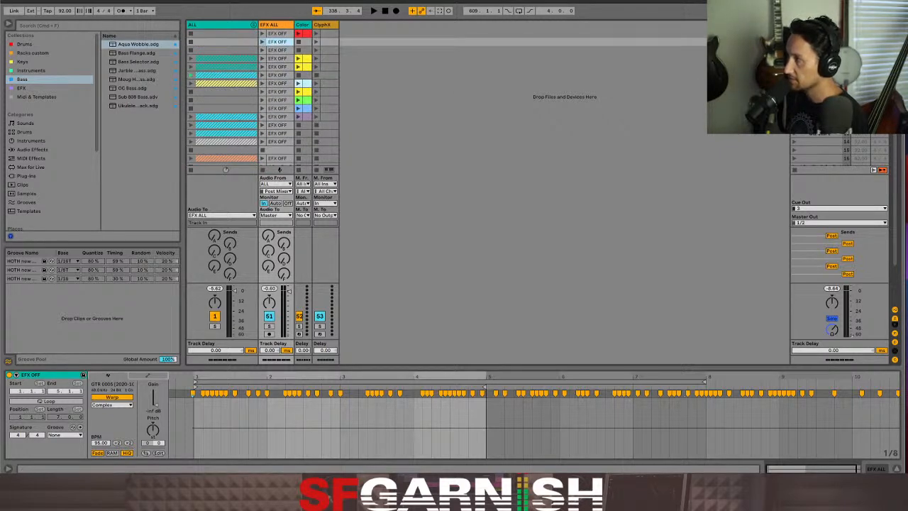
click(278, 50)
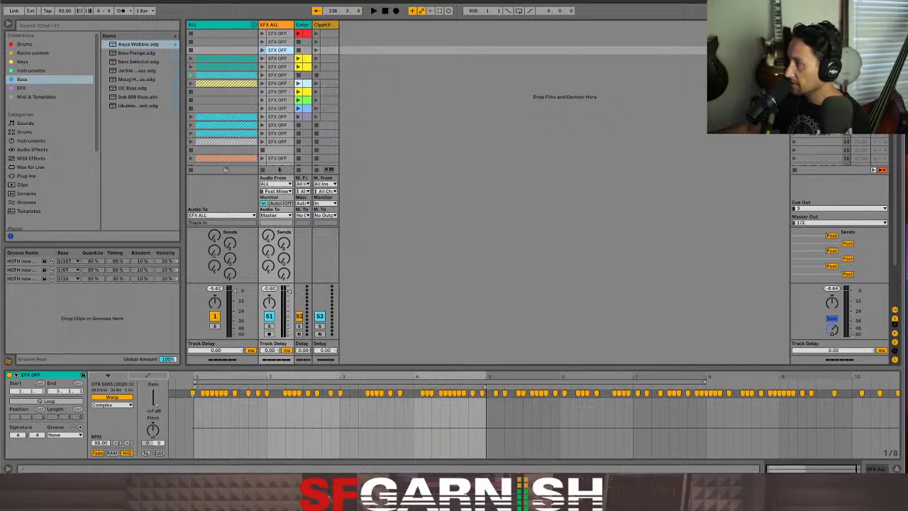
Play scenes 4 to 7 one after another, starting with drum 1, to audition the drum and bass parts.
click(819, 58)
click(819, 66)
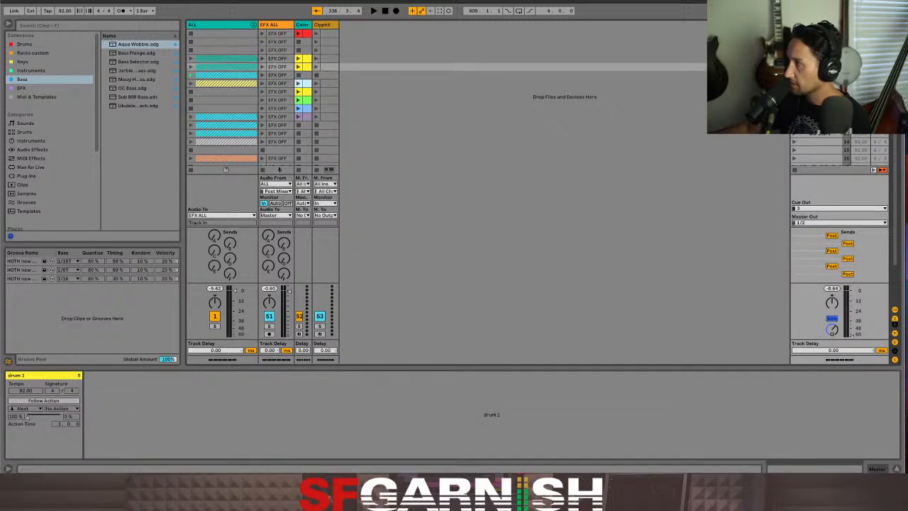
click(794, 58)
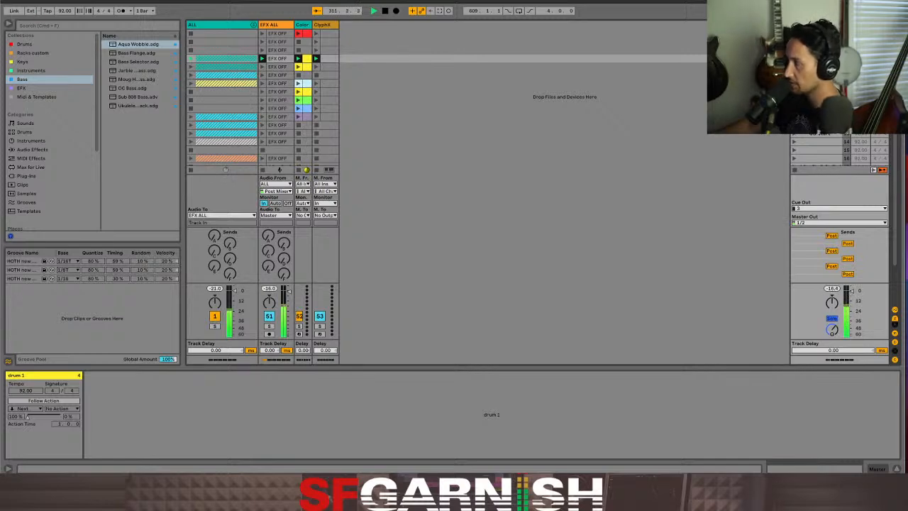
click(795, 66)
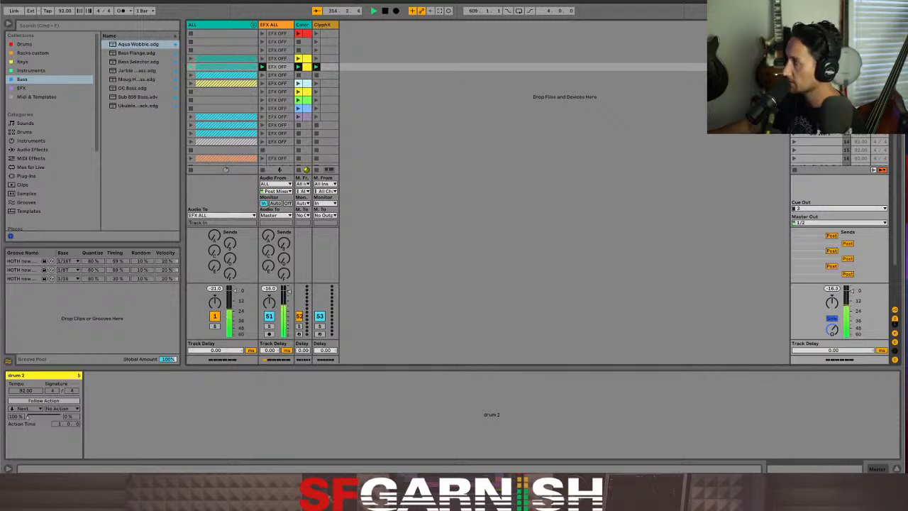
key(Down)
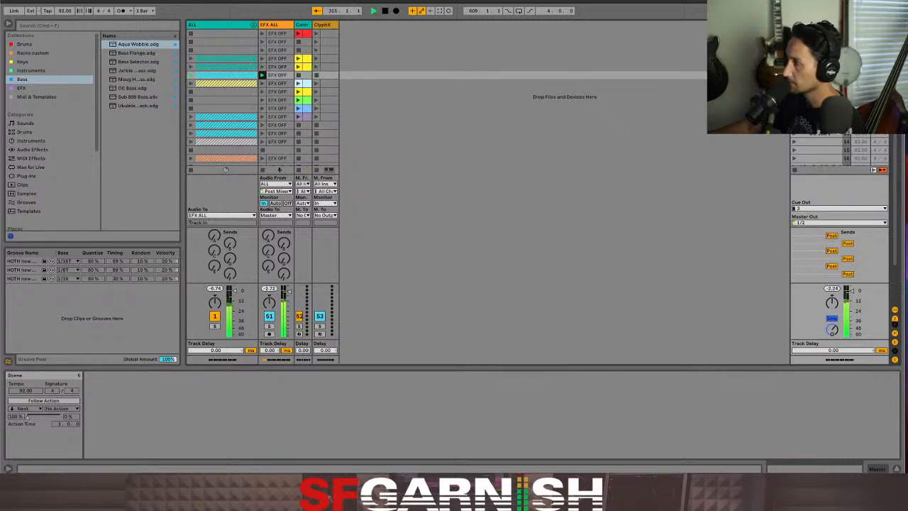
click(795, 83)
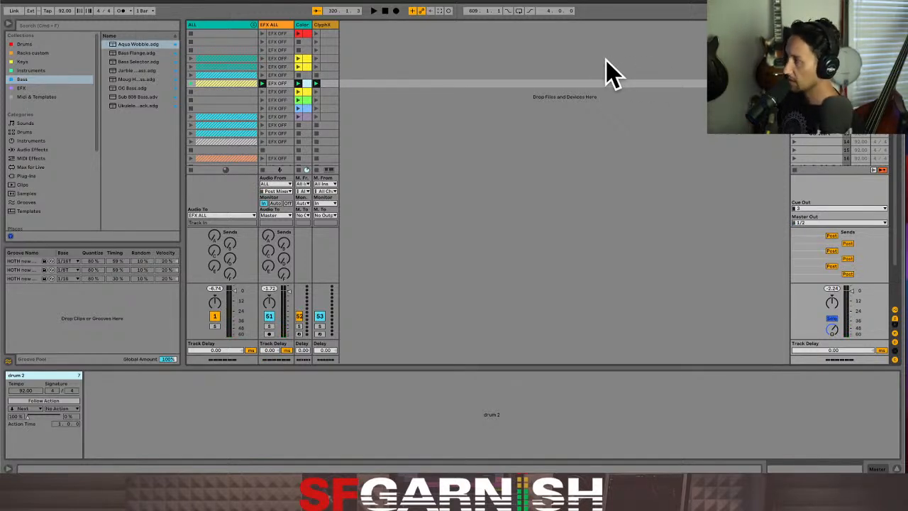
Review the buffer size options in the audio preferences and close the preferences without changing anything.
key(cmd+comma)
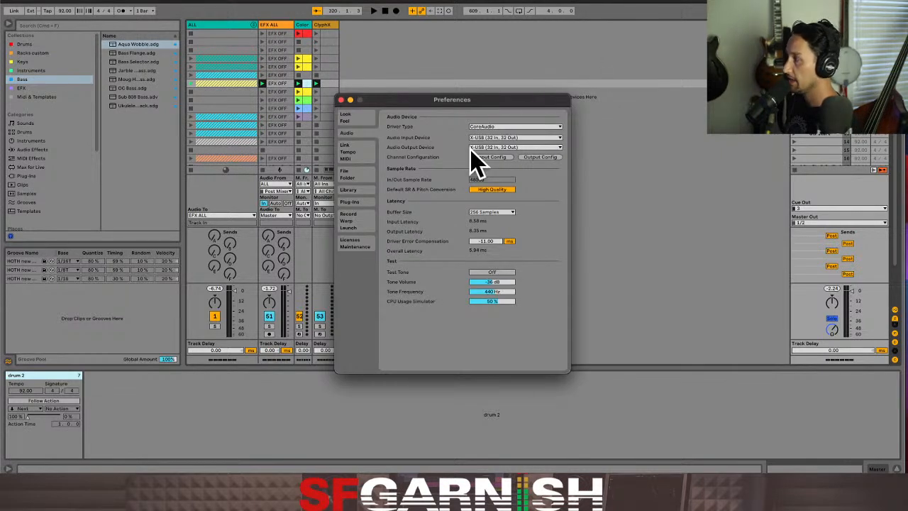
click(507, 212)
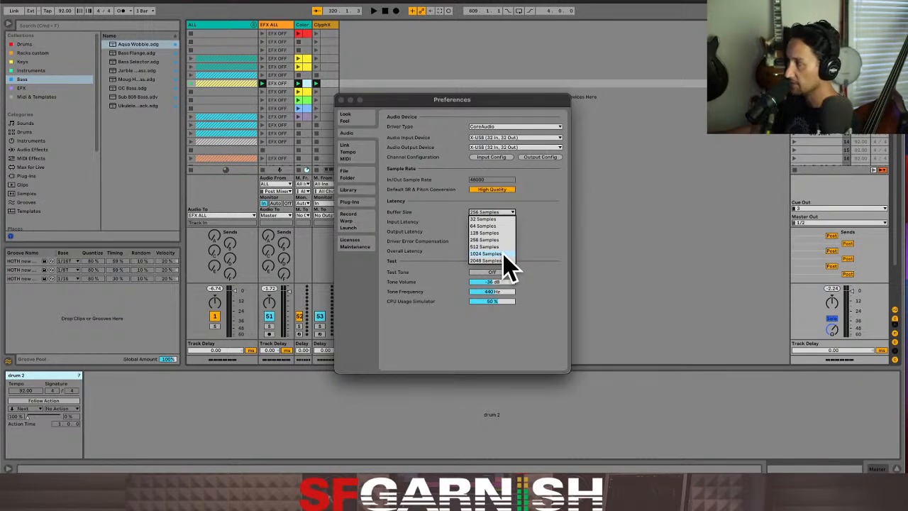
key(Escape)
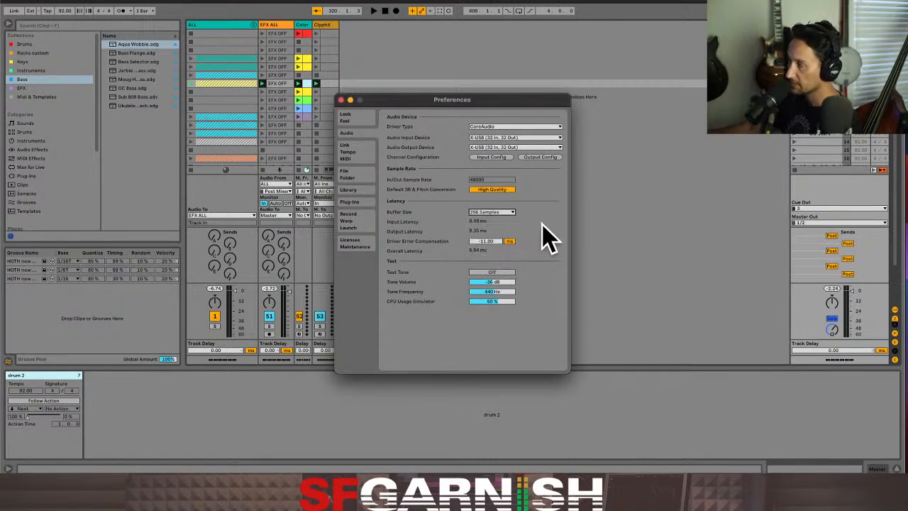
click(340, 99)
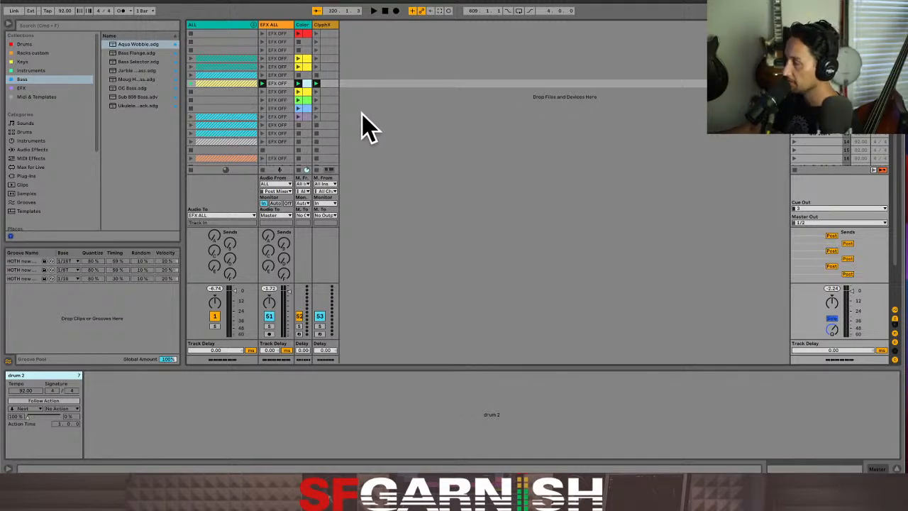
Expand the ALL group and check the external input channel choices of the Stand Up and Bass Reg tracks.
click(254, 26)
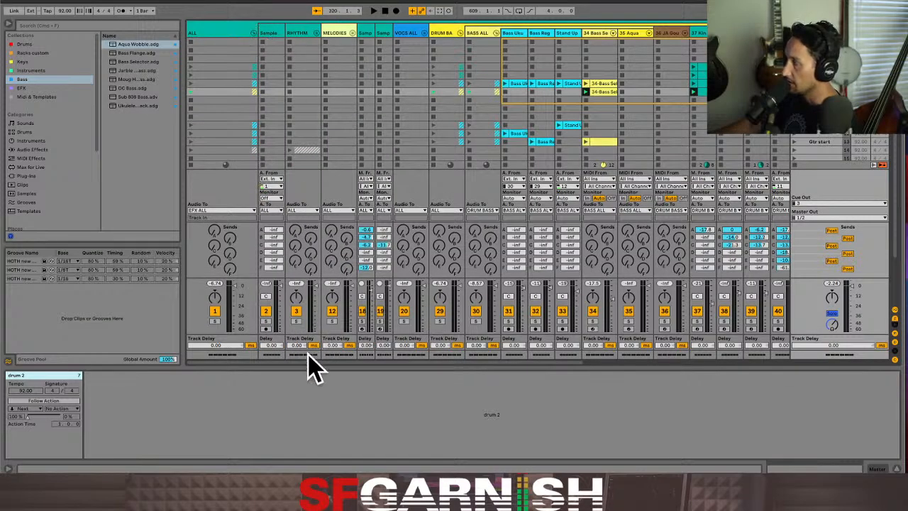
drag(307, 363, 421, 367)
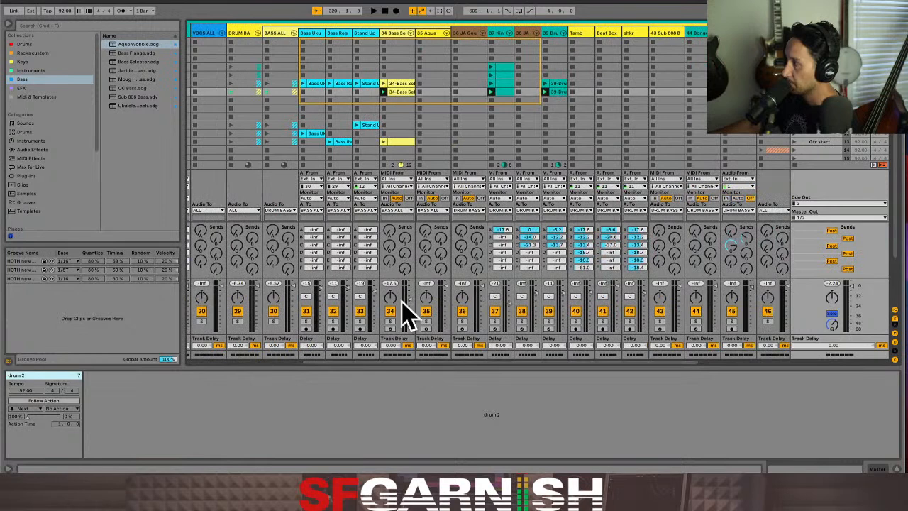
click(375, 188)
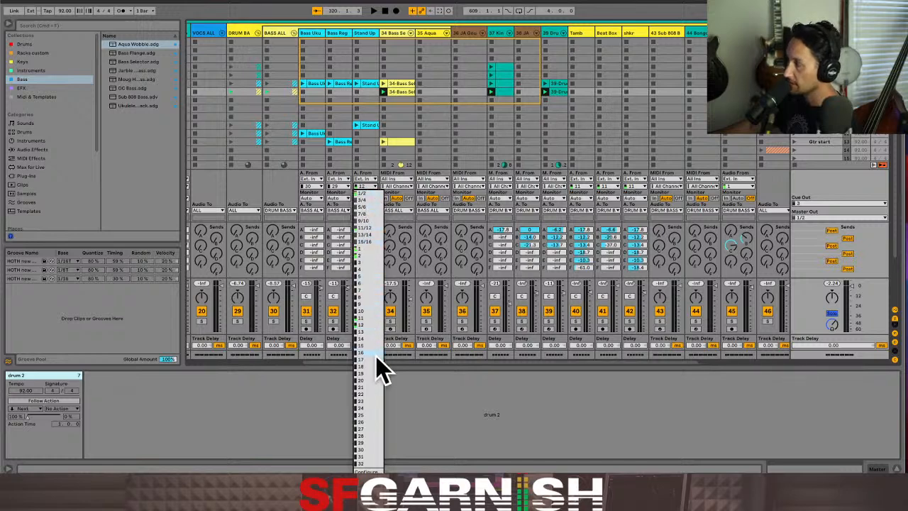
click(371, 187)
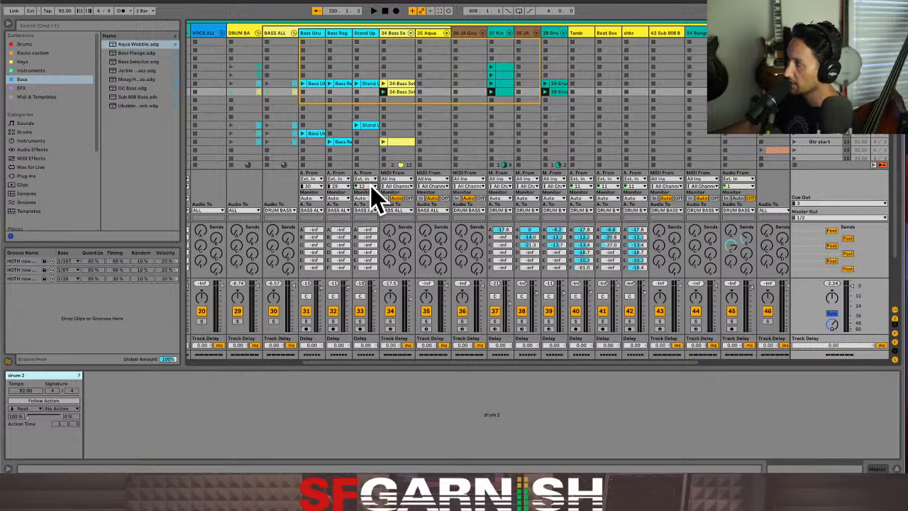
click(343, 188)
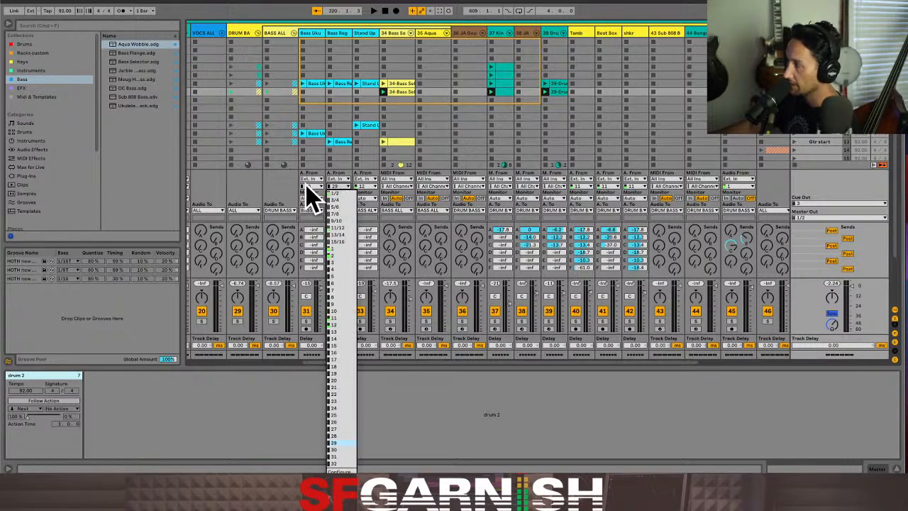
click(374, 196)
click(375, 192)
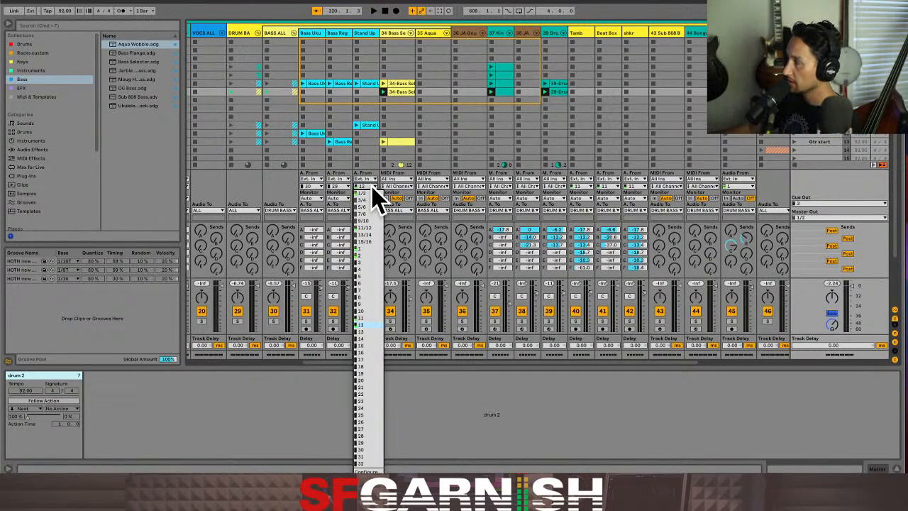
click(372, 185)
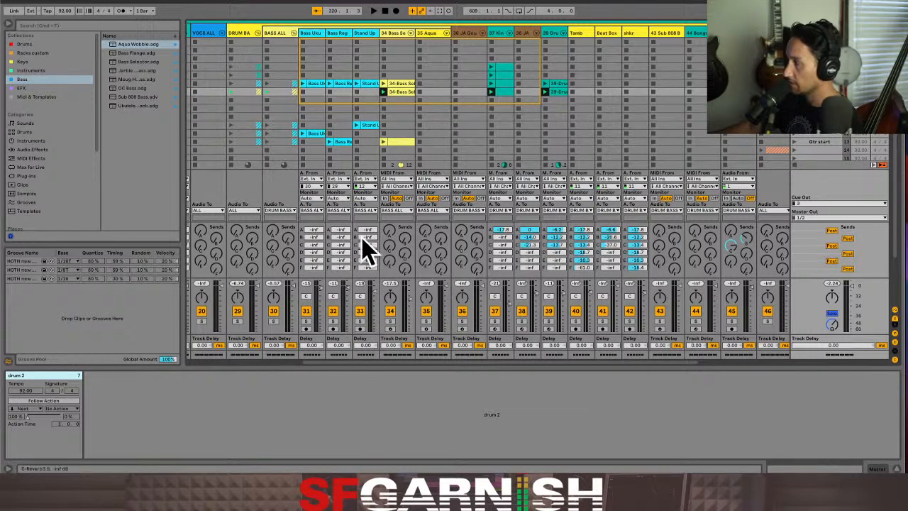
Choose Auto monitoring for the Stand Up track and widen its column.
click(371, 199)
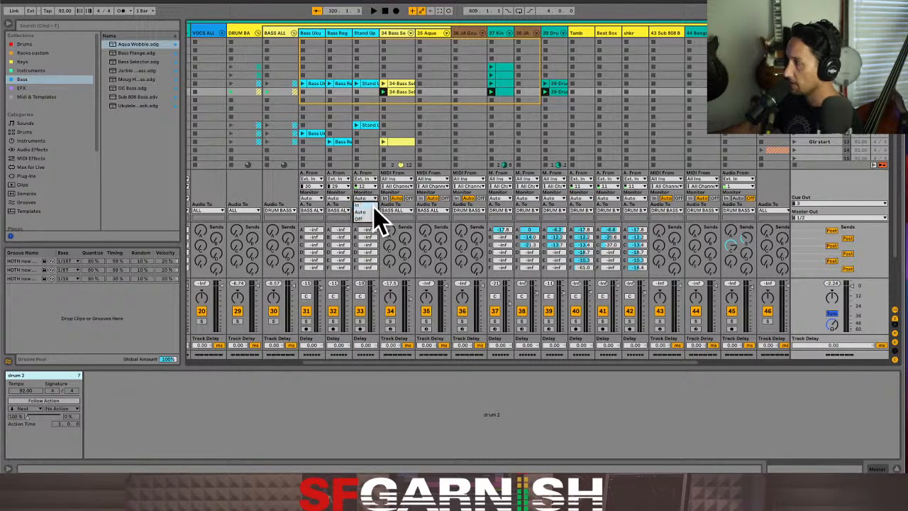
click(373, 212)
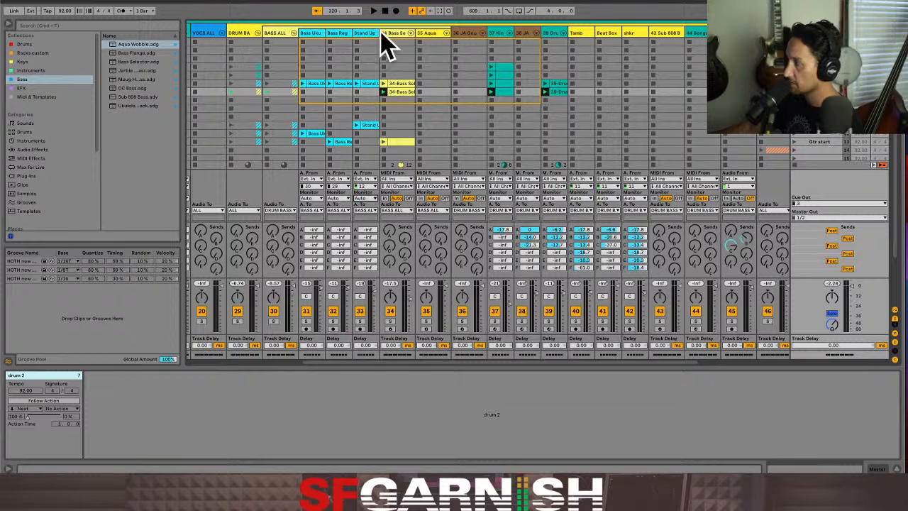
drag(374, 35, 392, 35)
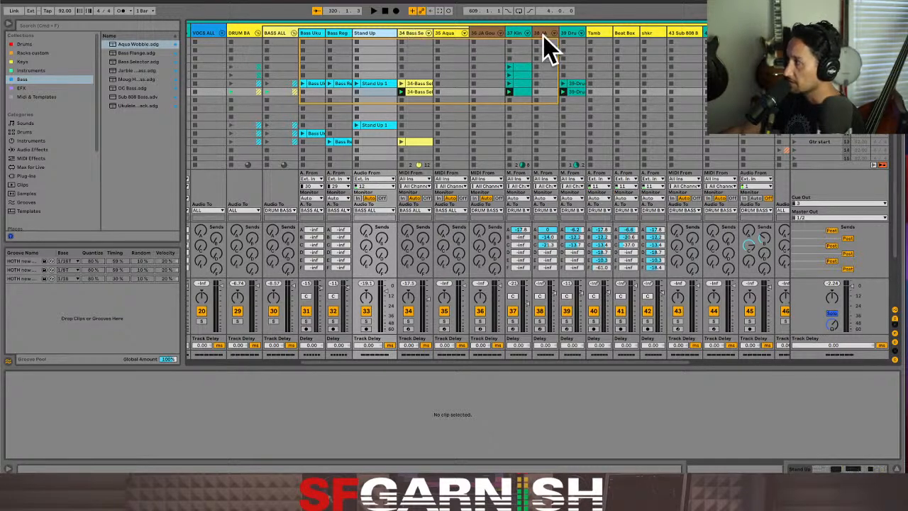
Arm drum rack track 37 for recording.
click(513, 330)
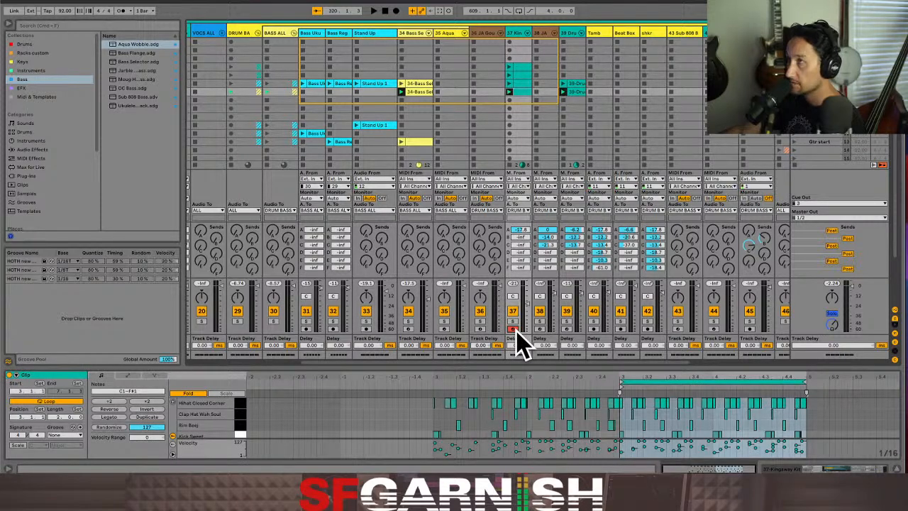
Widen the 37 Kingsway Kit track's column and check the audio device settings in the preferences.
drag(525, 32, 568, 33)
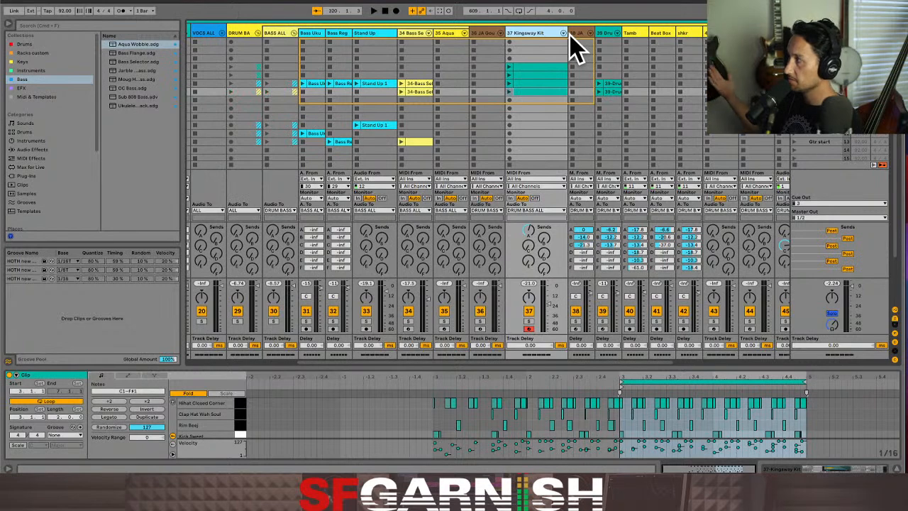
click(795, 165)
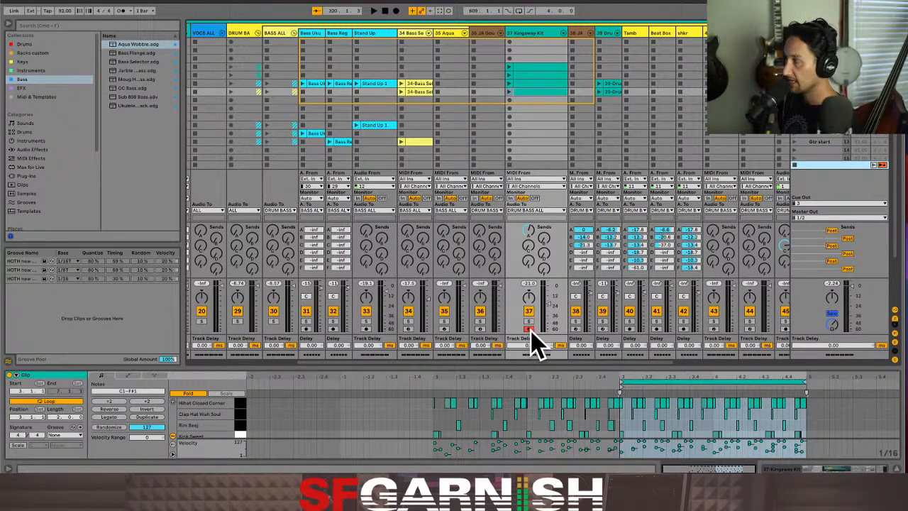
key(super+comma)
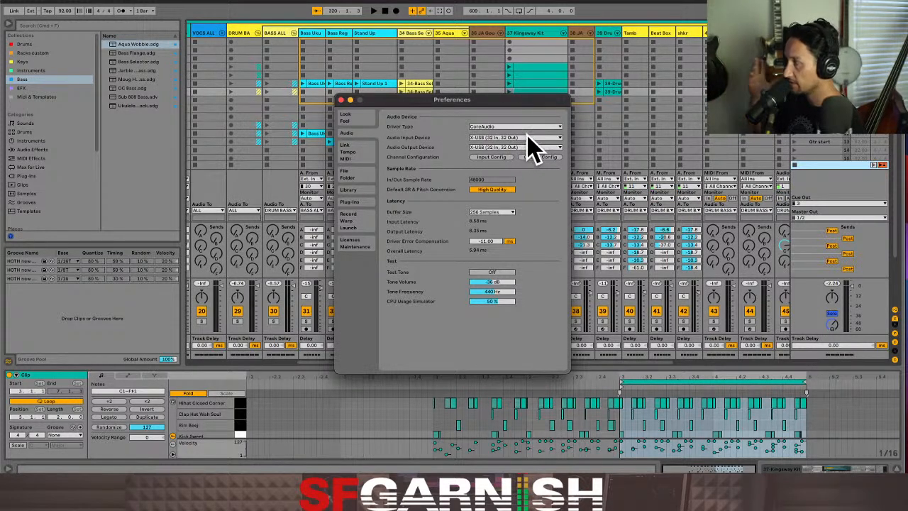
click(341, 100)
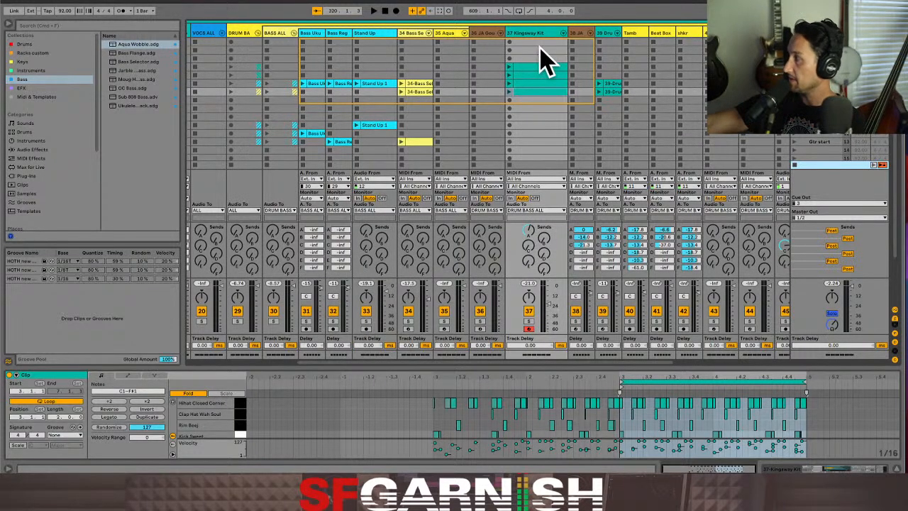
Play the session with the metronome on and route Cue Out to 1/2.
click(122, 11)
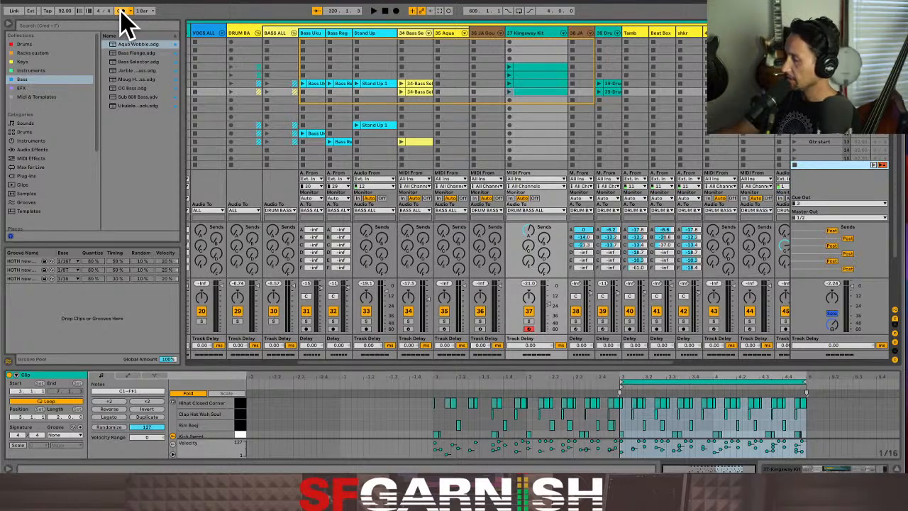
key(space)
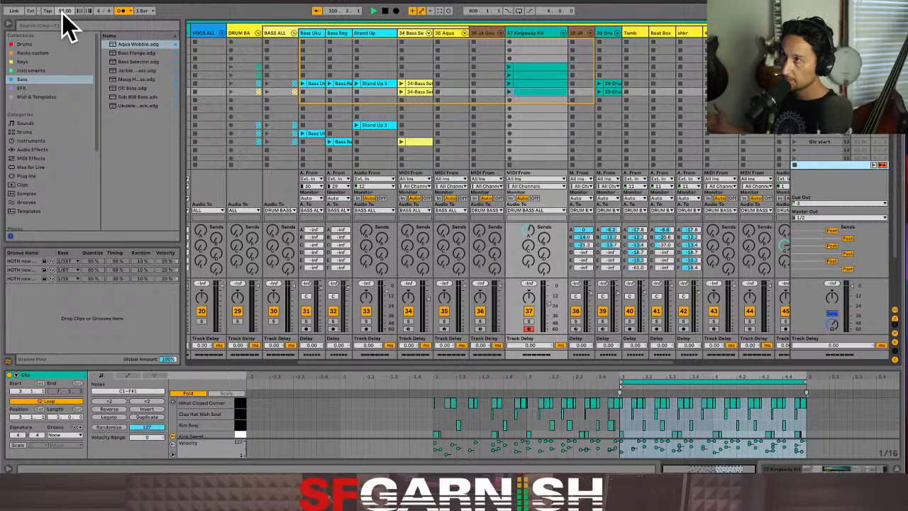
click(819, 205)
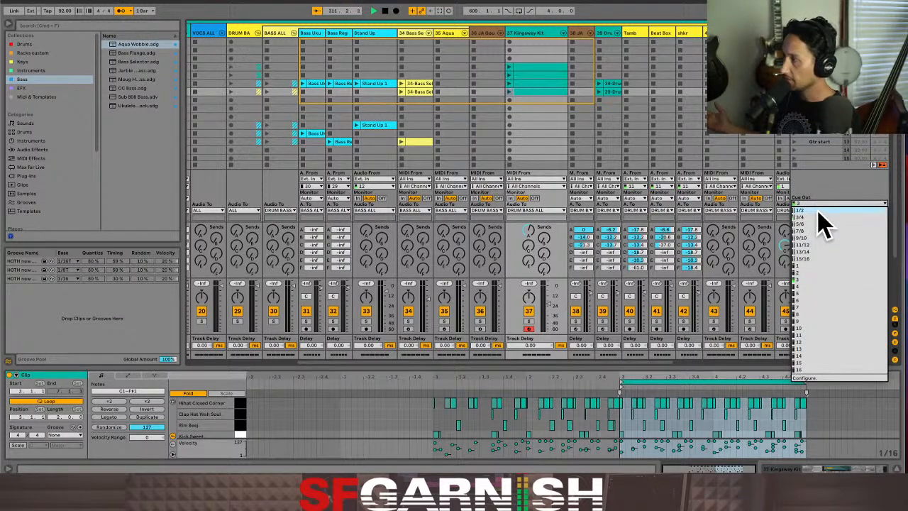
click(820, 210)
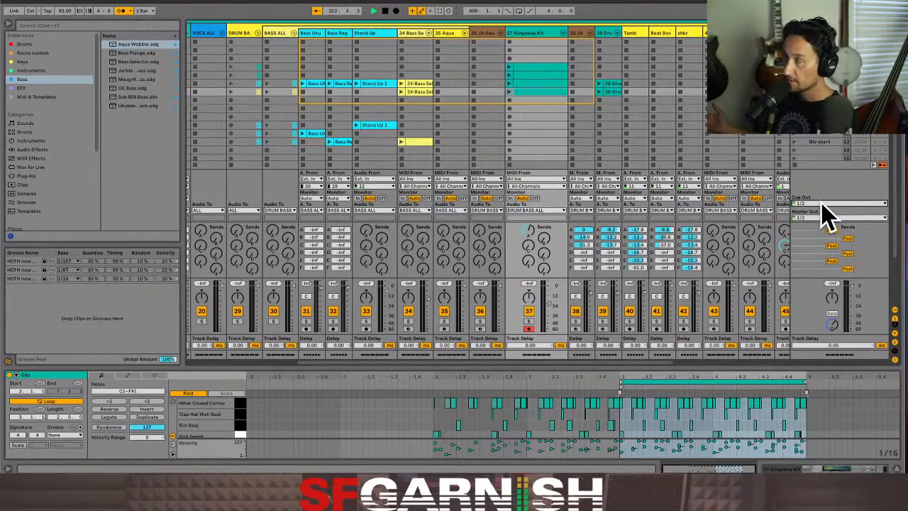
Review the available Cue Out routing choices without changing the output.
click(822, 204)
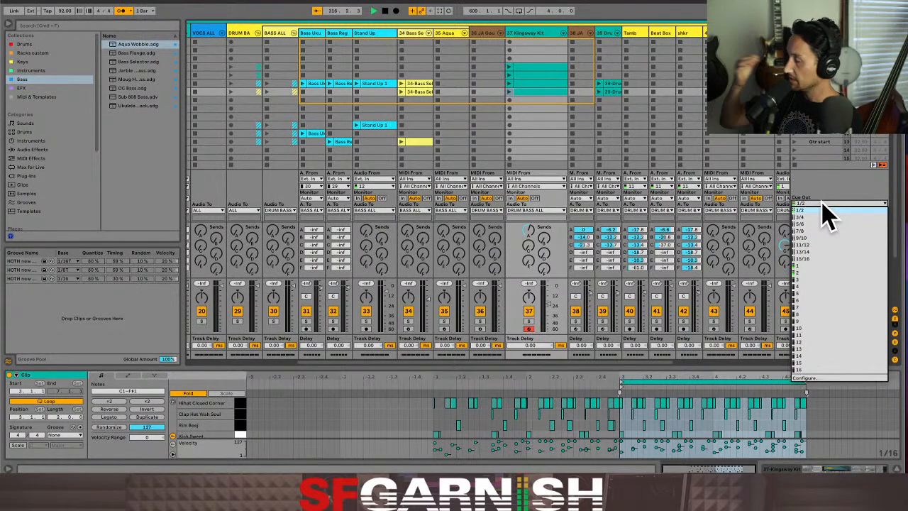
click(830, 195)
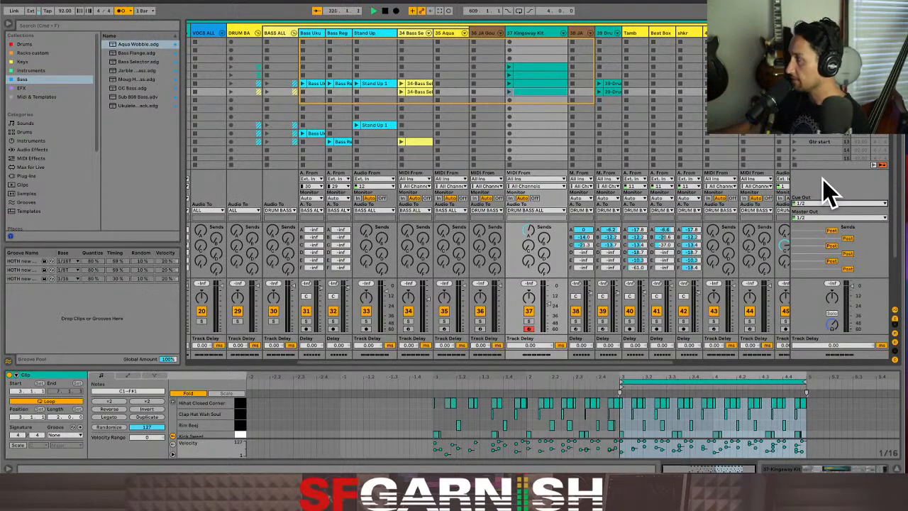
click(828, 210)
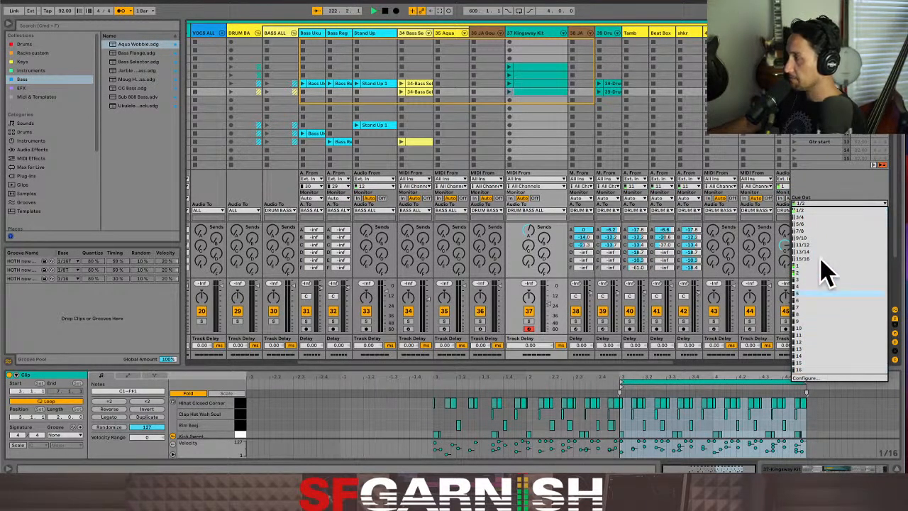
click(830, 188)
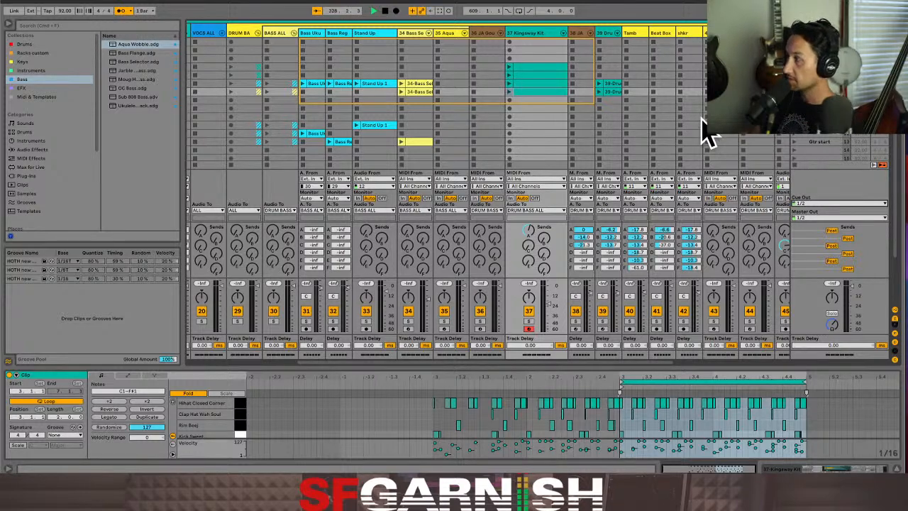
Play a drum pattern on the 37 Kingsway Kit track and capture it as a MIDI clip in the track's first slot.
click(546, 33)
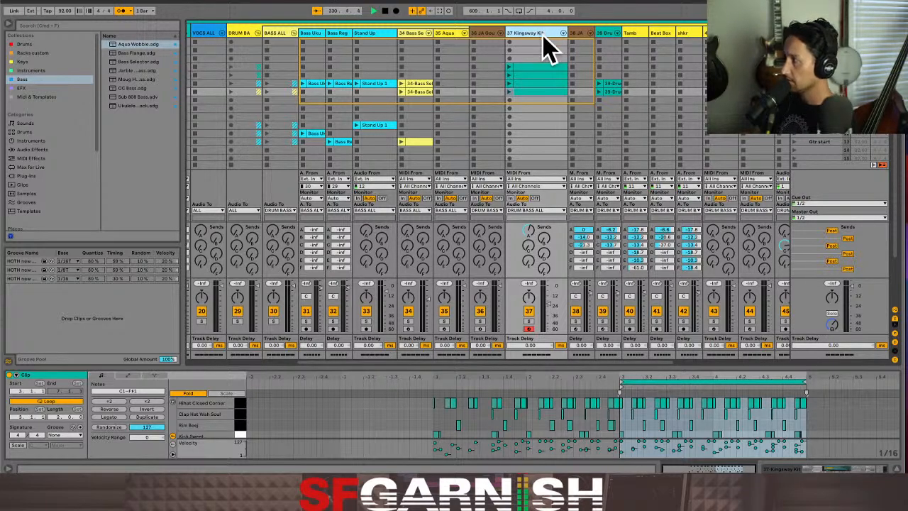
click(541, 41)
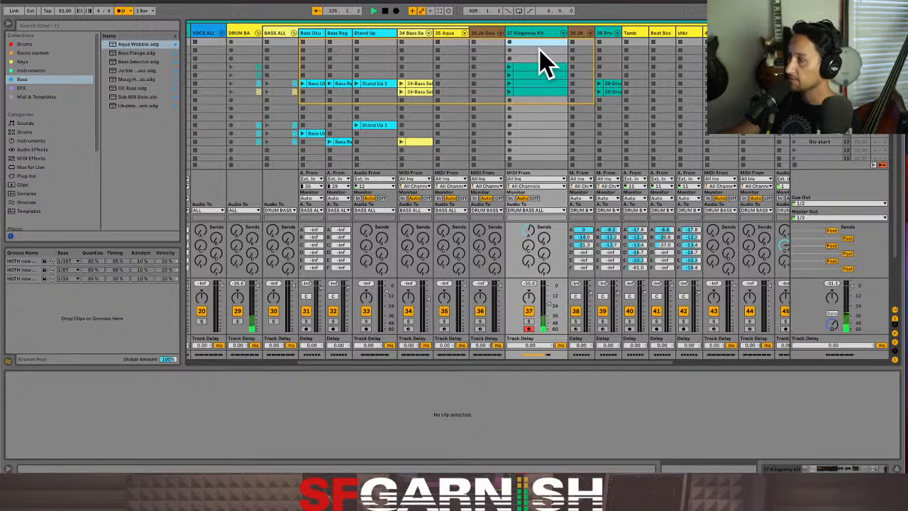
key(shift+Tab)
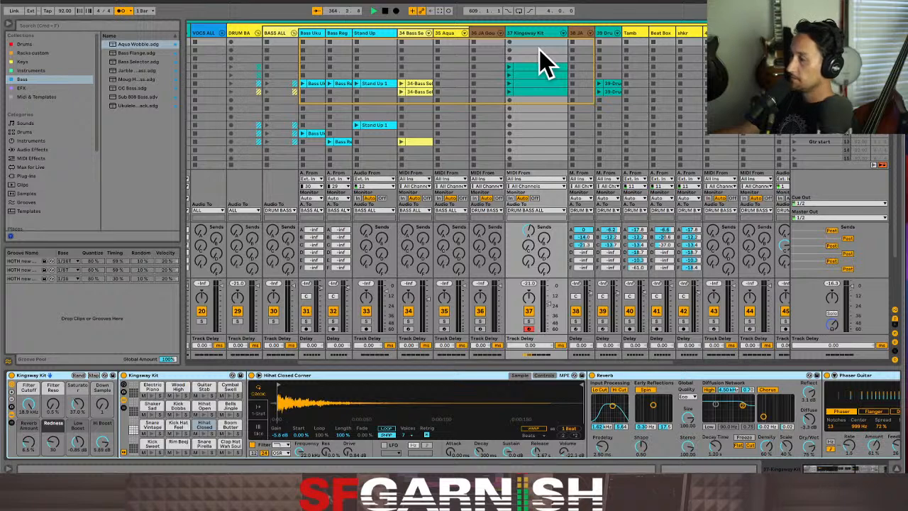
key(shift+super+c)
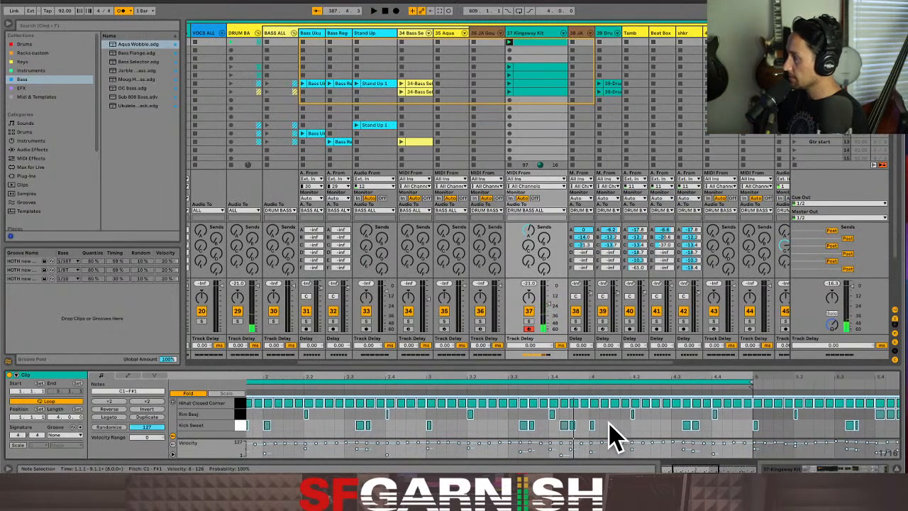
Select all notes in the captured drum clip and quantize their starts to 1/16 at 100%.
click(613, 427)
key(super+a)
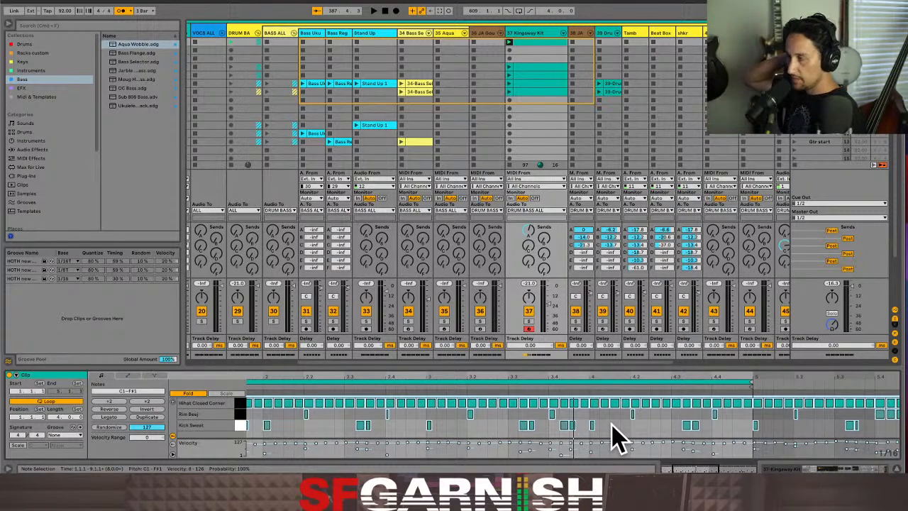
key(space)
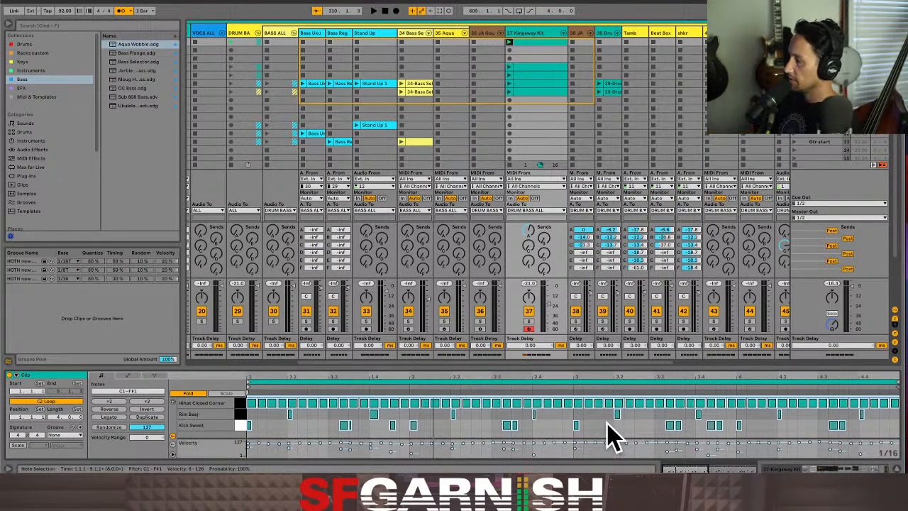
right_click(557, 430)
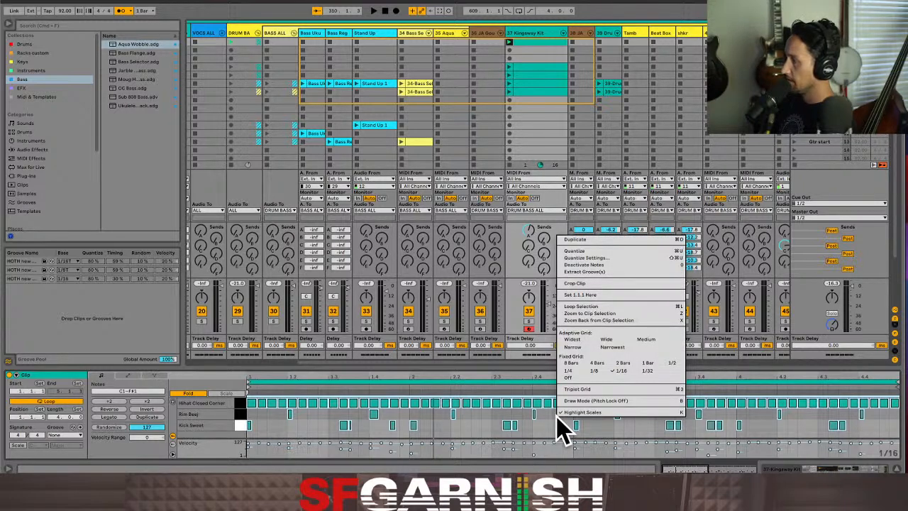
click(604, 259)
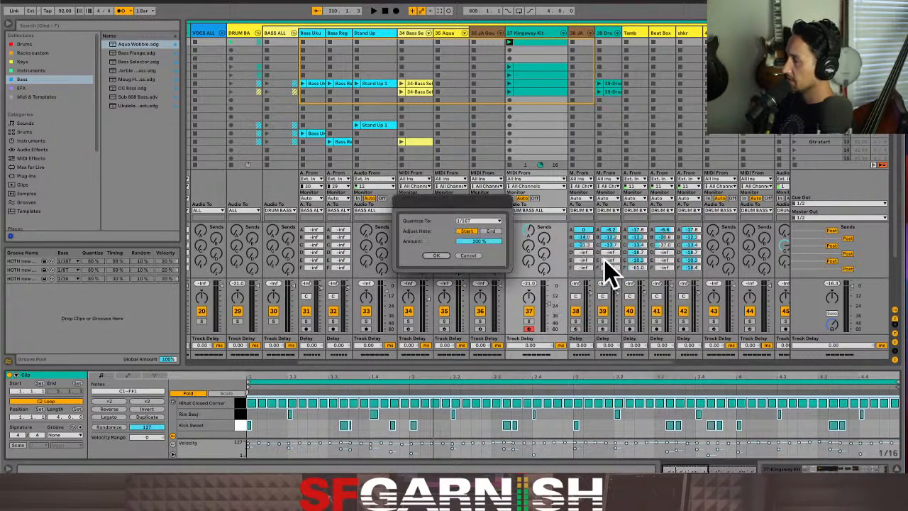
click(487, 220)
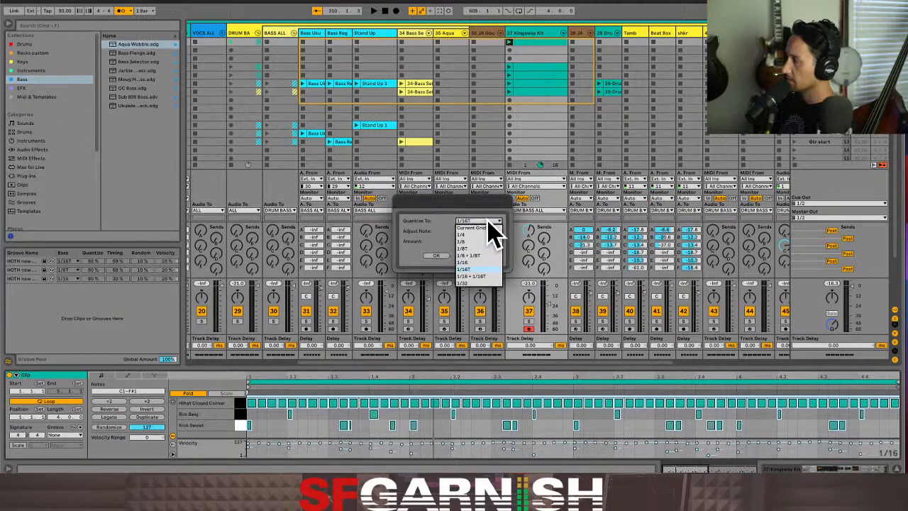
click(487, 263)
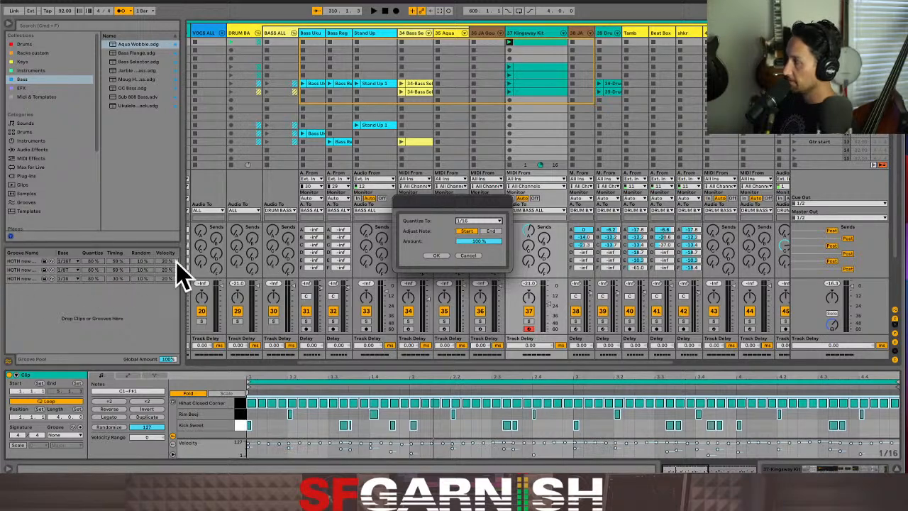
click(436, 256)
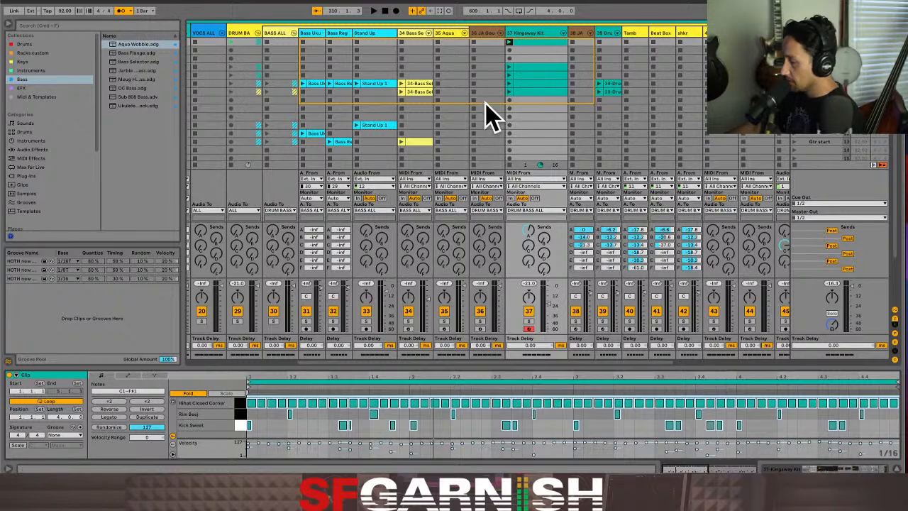
Record a bass loop in the Bass Uku track's first slot over the drums, and compare its waveform with the track's effects chain.
key(space)
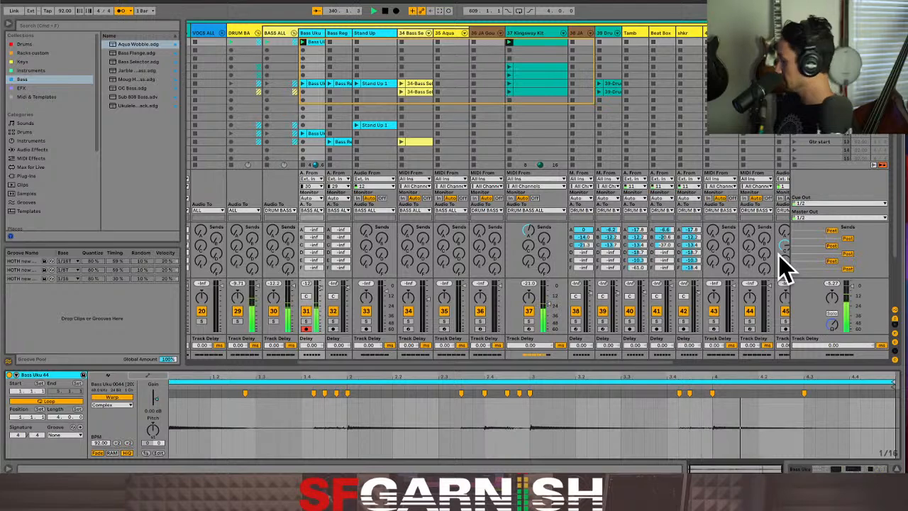
key(shift+Tab)
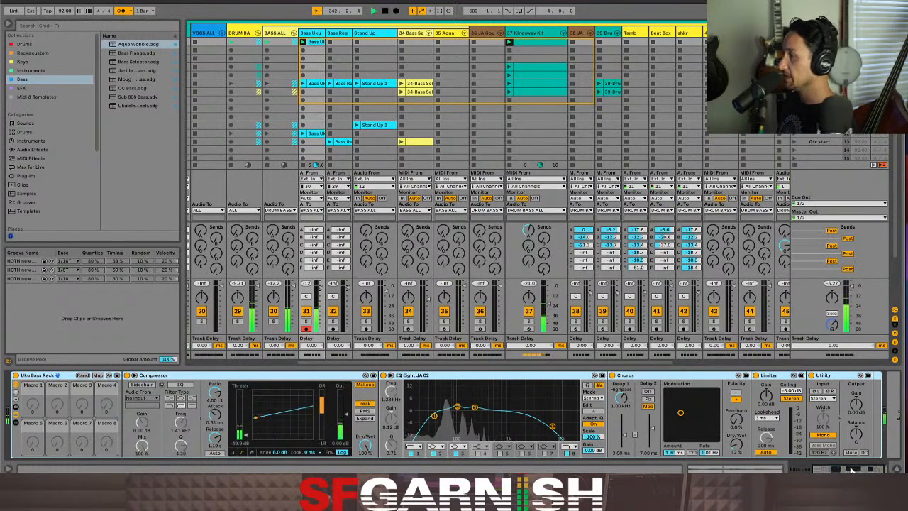
key(shift+Tab)
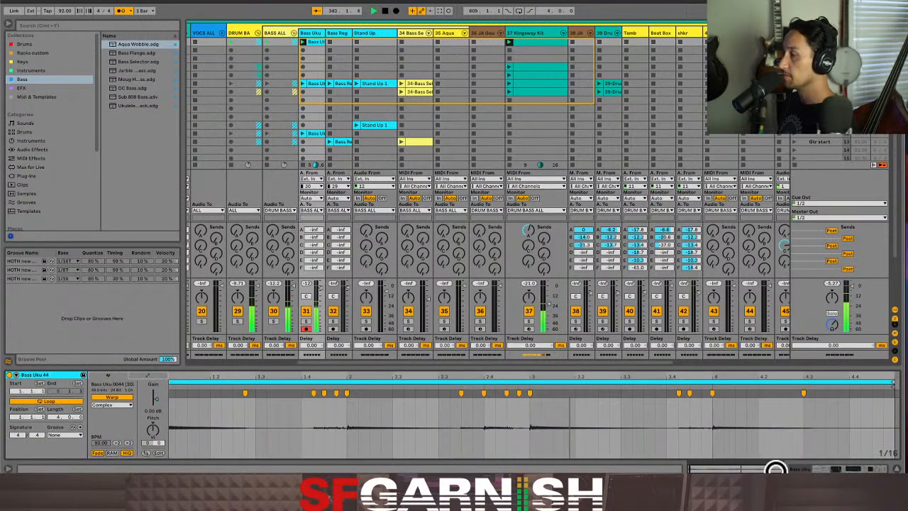
key(shift+Tab)
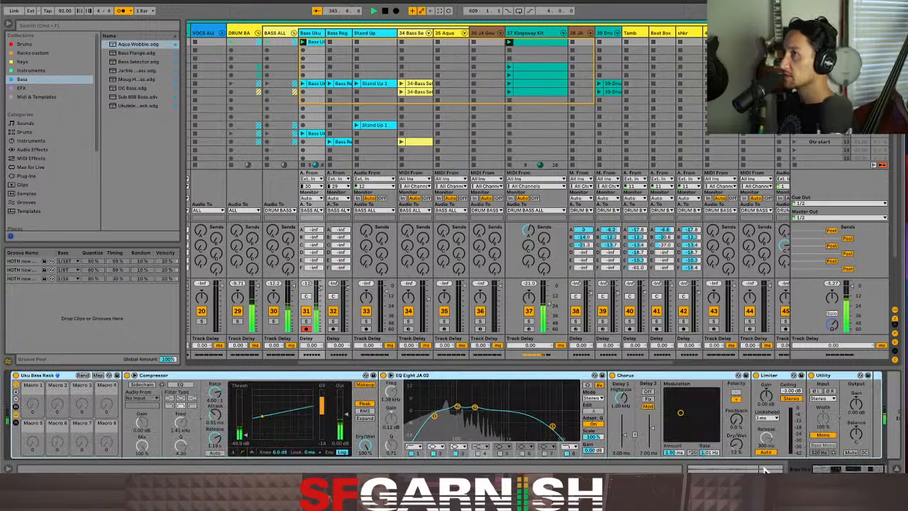
key(shift+Tab)
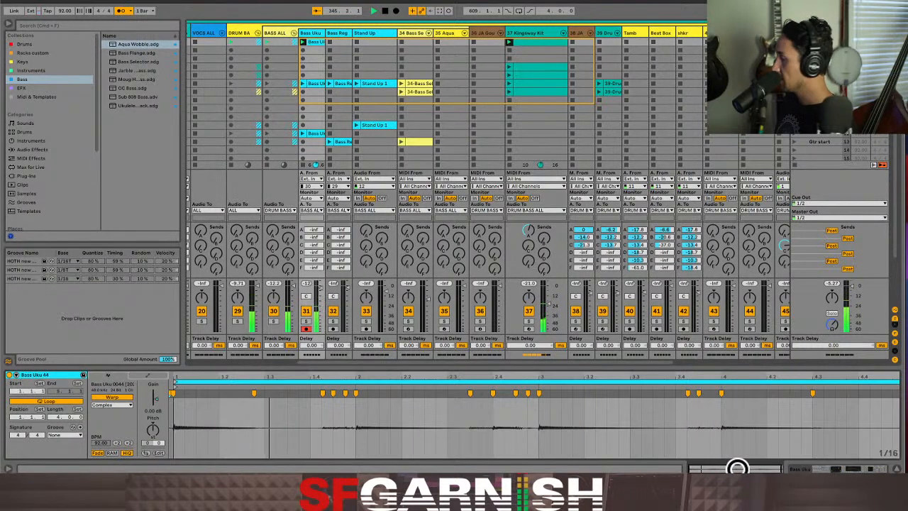
key(shift+Tab)
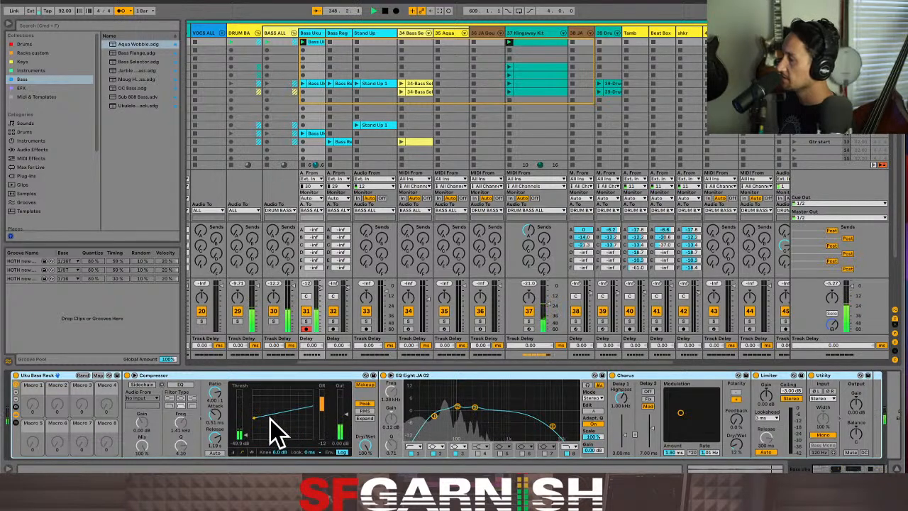
Select the highest EQ Eight band on the Bass Uku track and raise the Utility output gain to 7.22 dB.
click(552, 426)
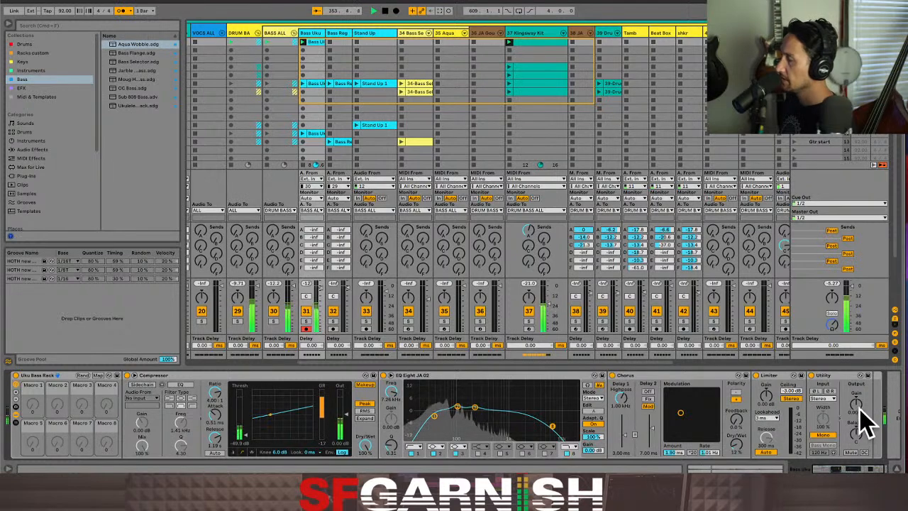
drag(858, 404, 857, 400)
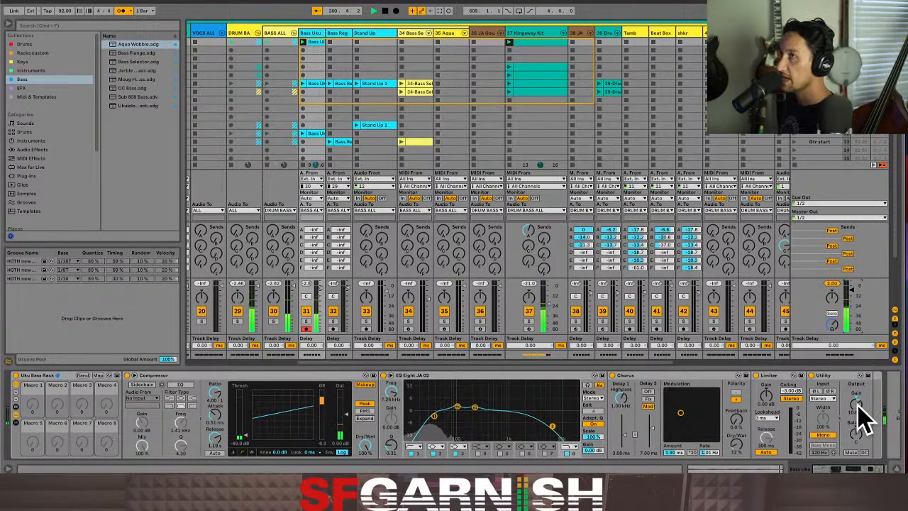
drag(858, 406, 857, 404)
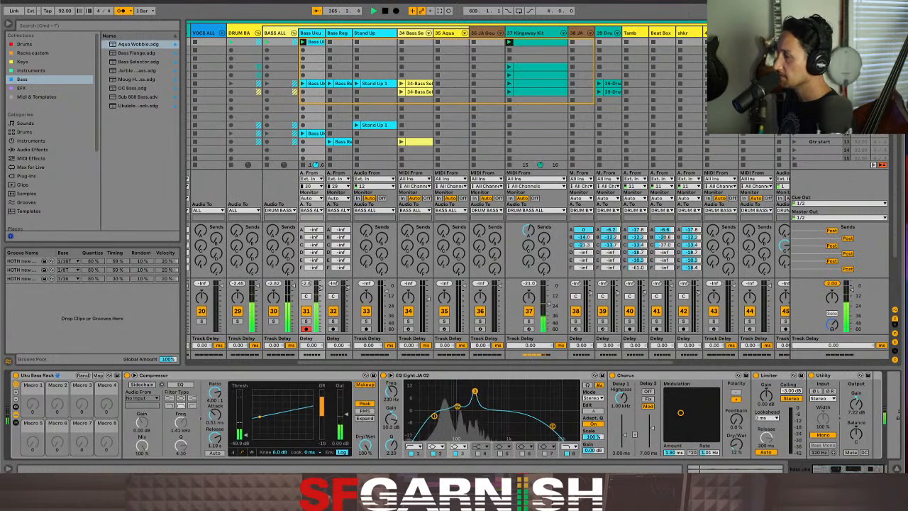
Expand the Bass Uku EQ Eight display, sweep band 3 through the low frequencies, and place it at about 509 Hz and 0.84 dB.
click(396, 386)
drag(472, 301, 367, 305)
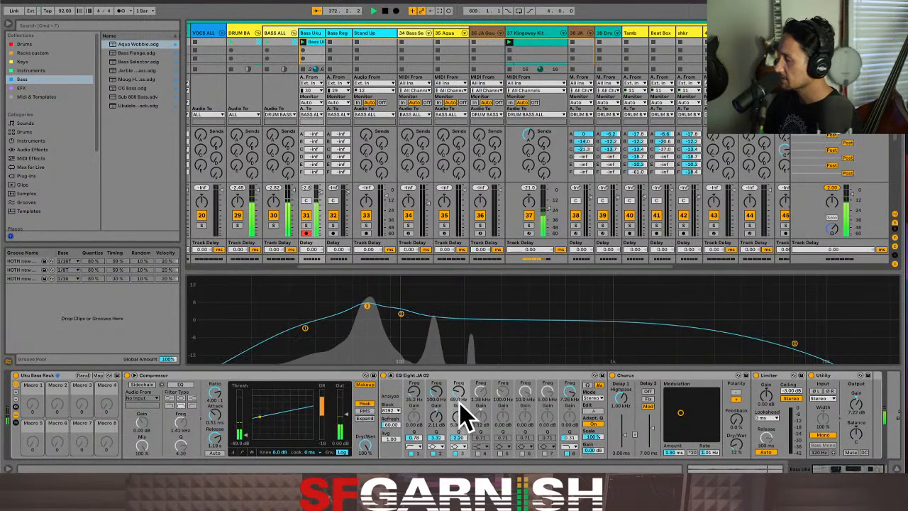
drag(366, 305, 472, 310)
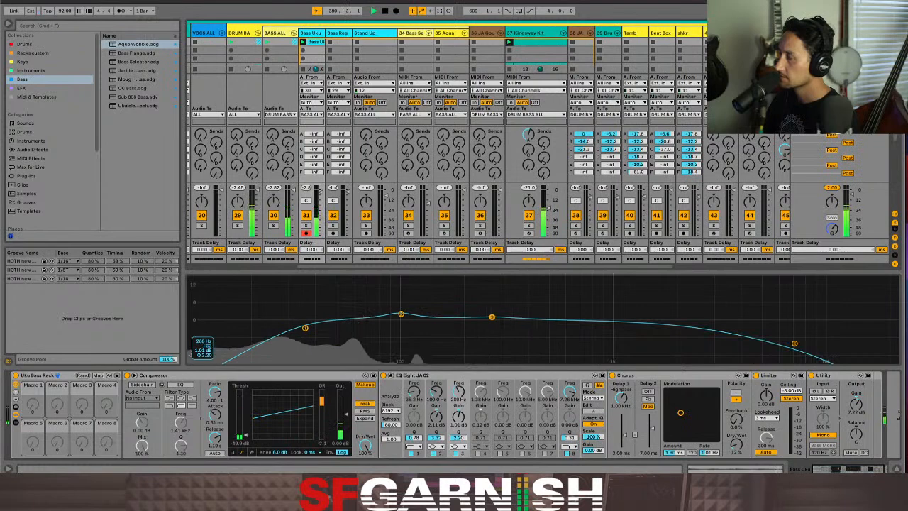
drag(531, 317, 551, 317)
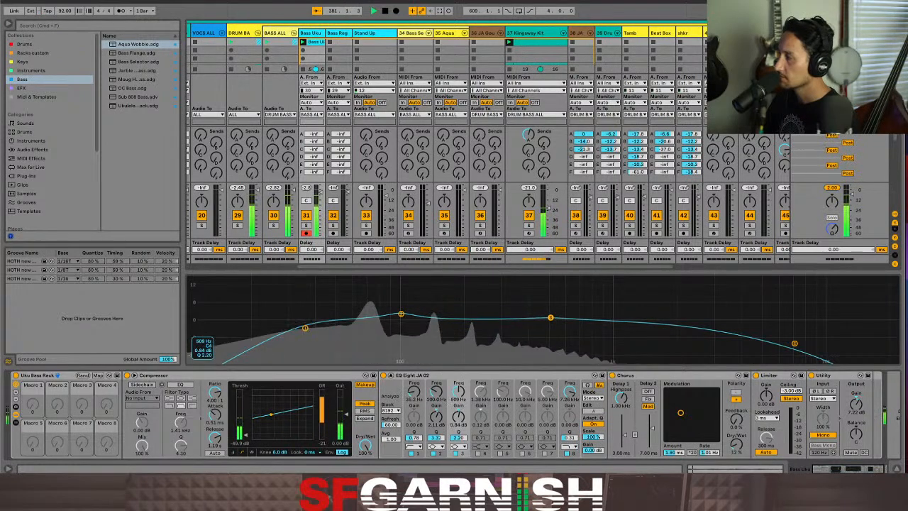
Shape EQ Eight band 2 into a broad boost of about 5.06 dB at 97 Hz with Q 0.55.
click(400, 313)
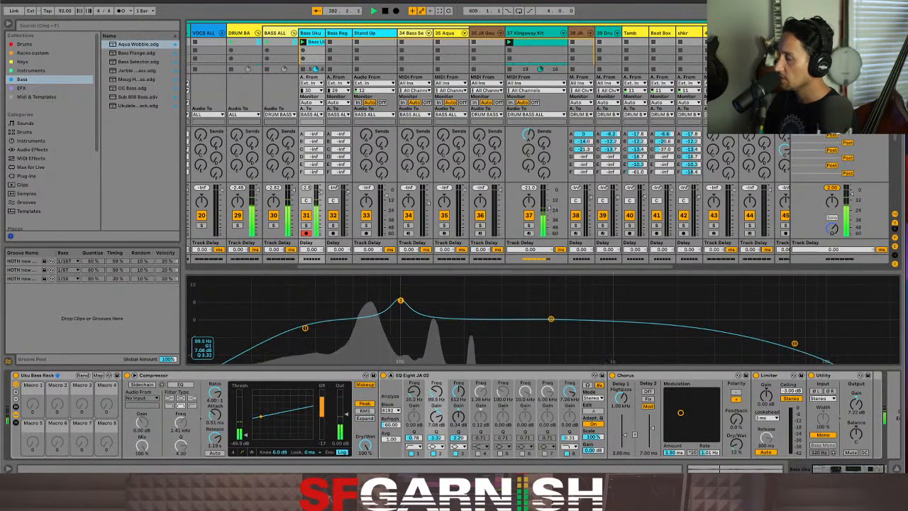
drag(401, 307, 402, 312)
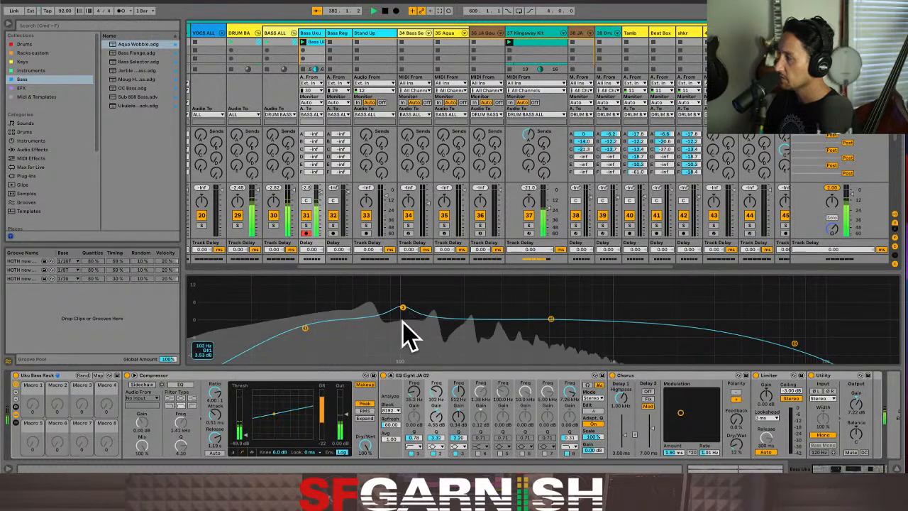
mouse_move(435, 438)
mouse_down()
mouse_move(435, 429)
mouse_move(435, 442)
mouse_up()
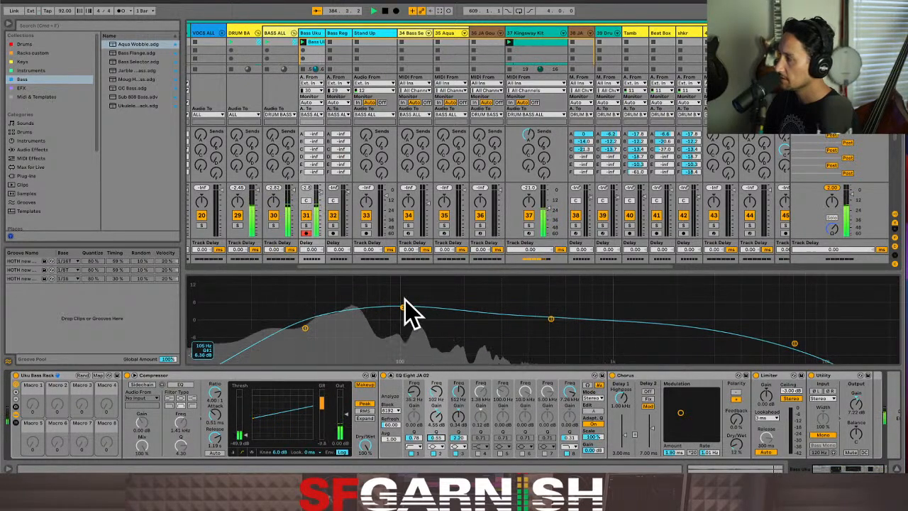
mouse_move(403, 309)
mouse_down()
mouse_move(367, 300)
mouse_move(415, 306)
mouse_move(398, 305)
mouse_up()
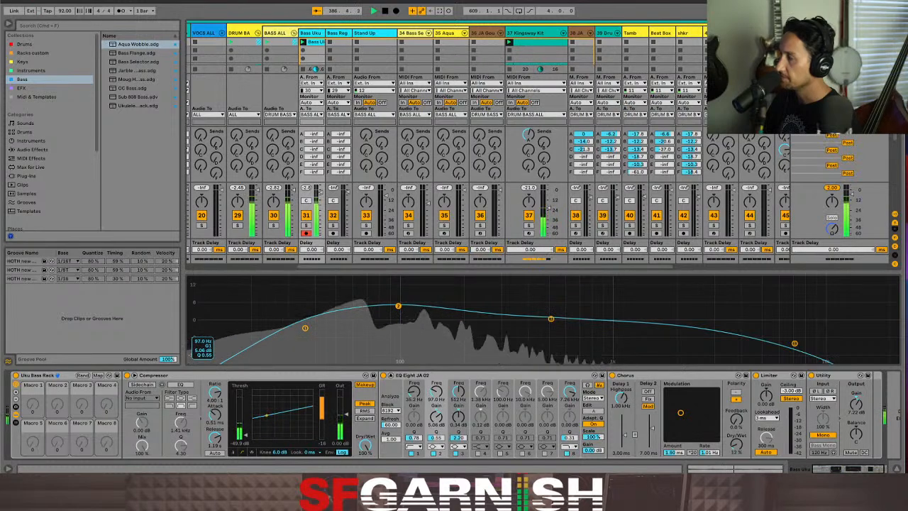
Move EQ Eight band 3 to about 309 Hz with a 2.70 dB boost, and slightly lower band 2 at about 96.5 Hz.
drag(550, 319, 507, 310)
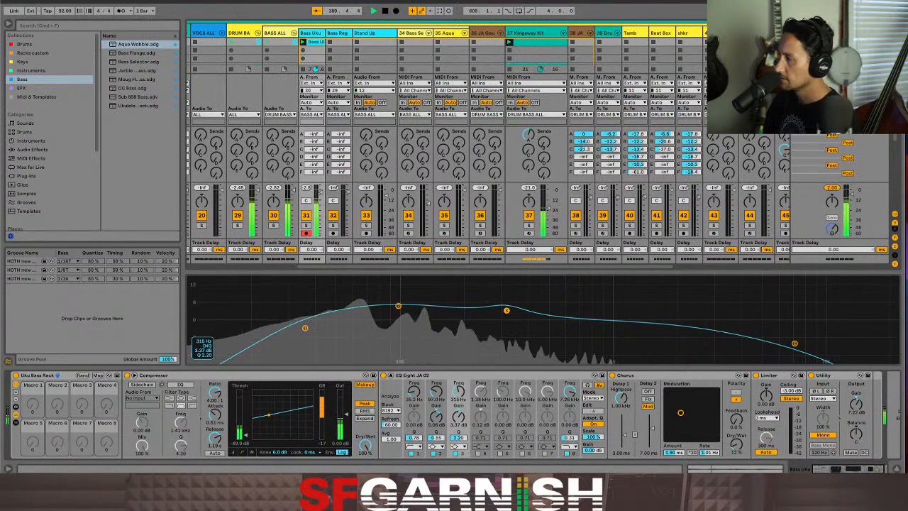
drag(398, 306, 397, 310)
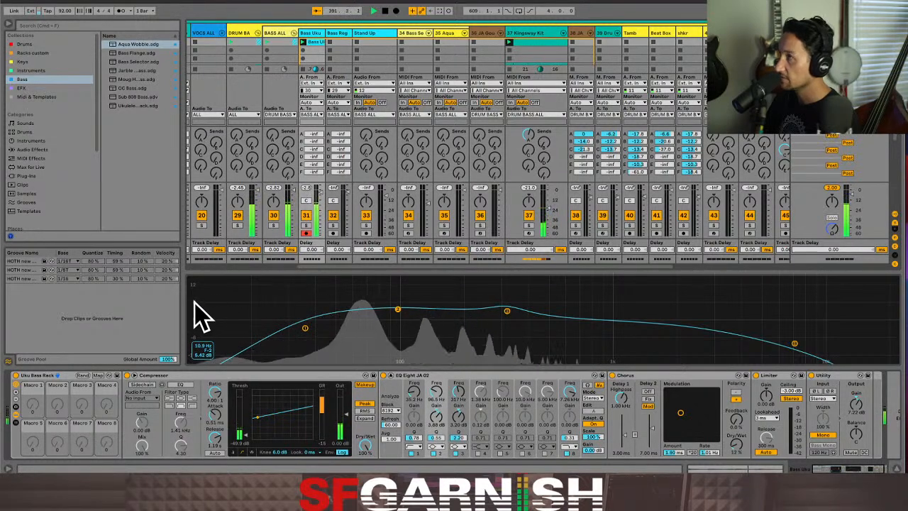
click(506, 310)
drag(507, 310, 505, 311)
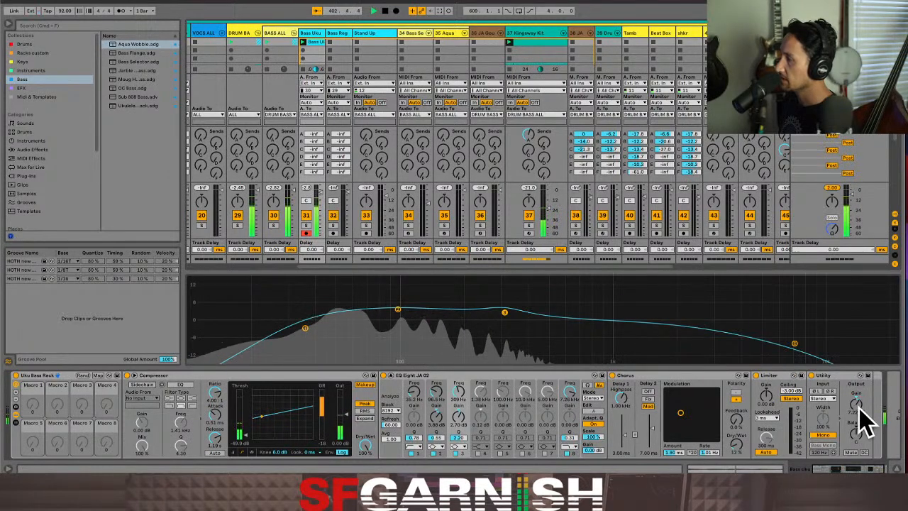
Set the Utility output gain on the Bass Uku track to 2.22 dB and collapse the expanded EQ Eight display.
drag(857, 404, 857, 415)
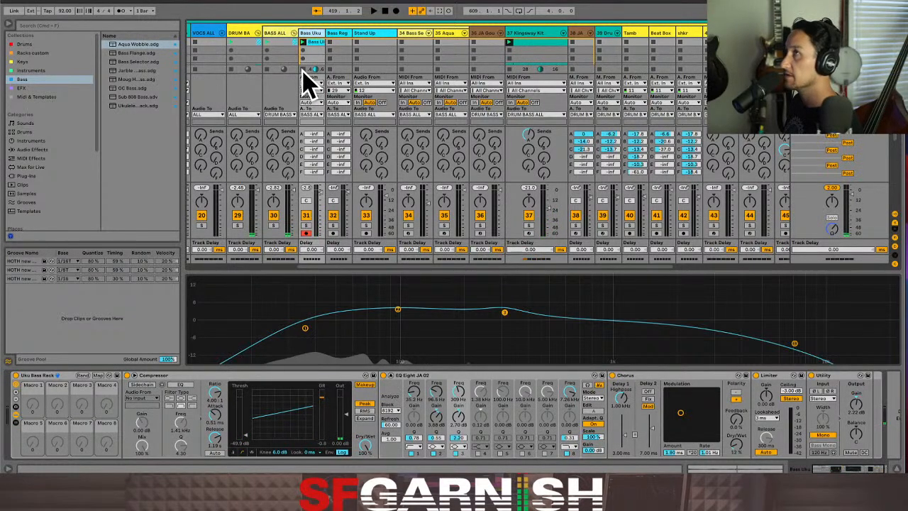
click(391, 386)
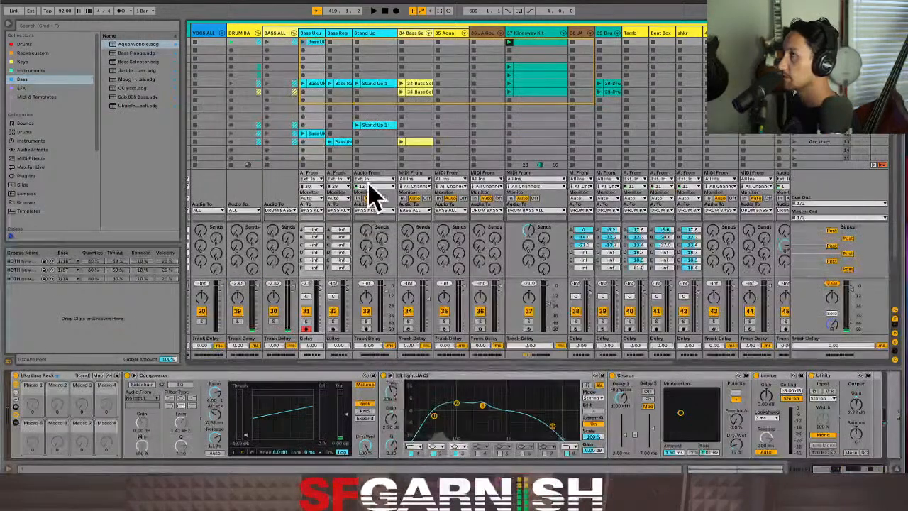
Raise the 37 Kingsway Kit volume and record a bass loop in the Bass Reg track's first slot over the drums and Bass Uku loop.
click(340, 343)
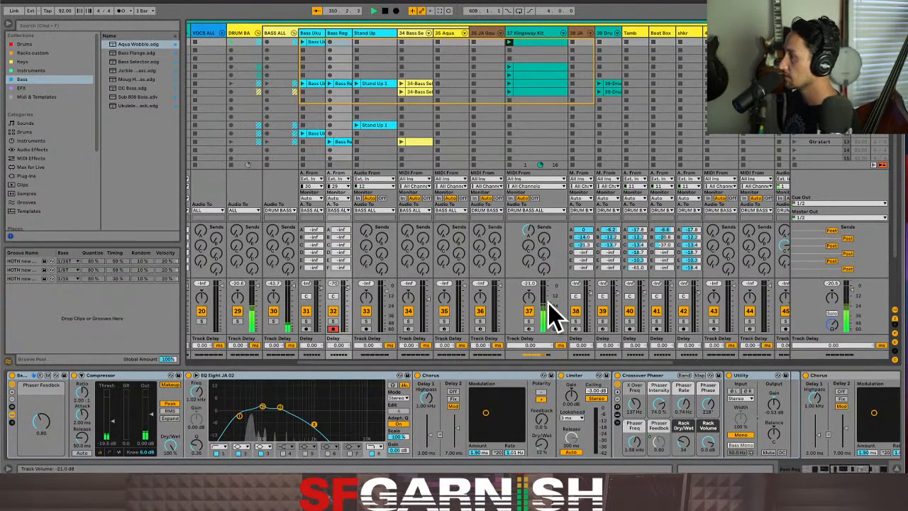
drag(549, 302, 549, 300)
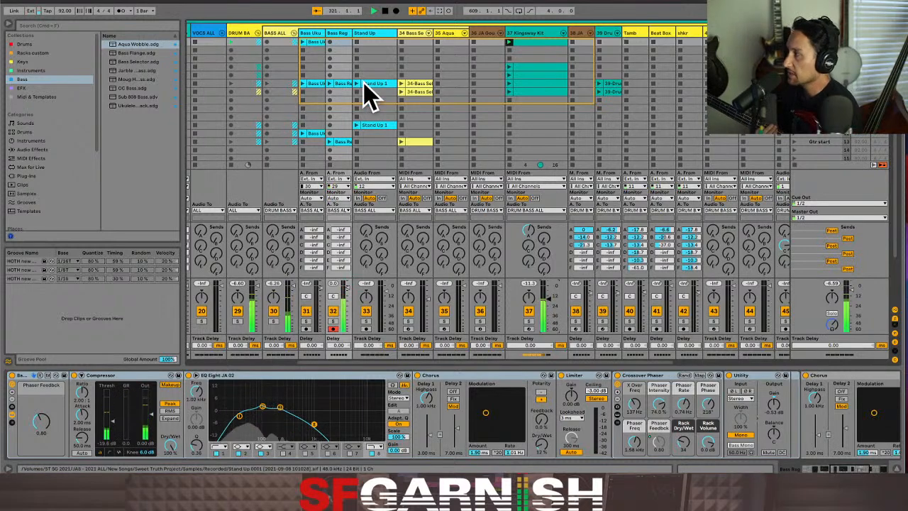
click(305, 53)
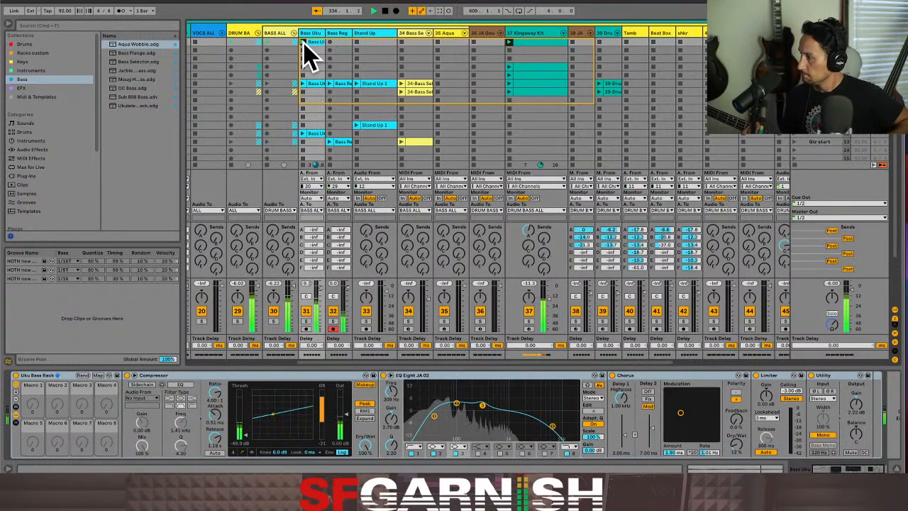
key(super+shift+F9)
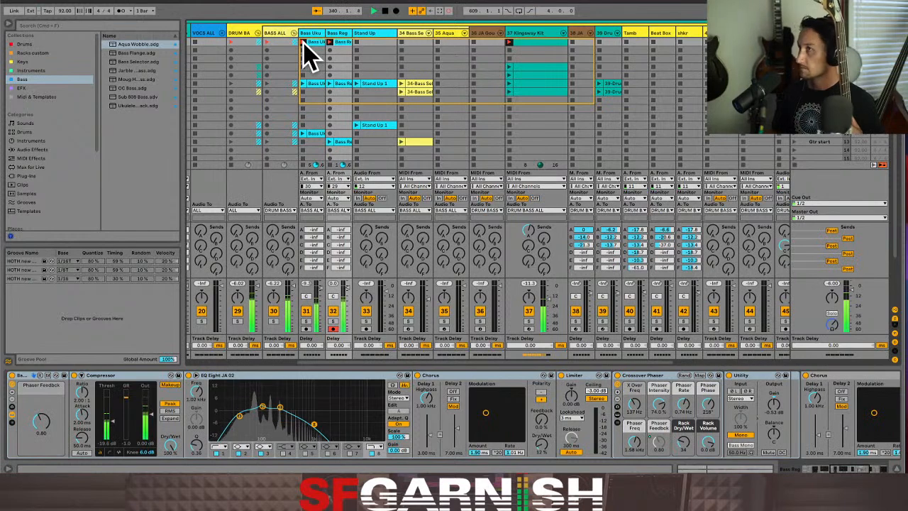
Show the new Bass Reg 2 clip's waveform and set its clip gain to 10.7 dB.
key(shift+Tab)
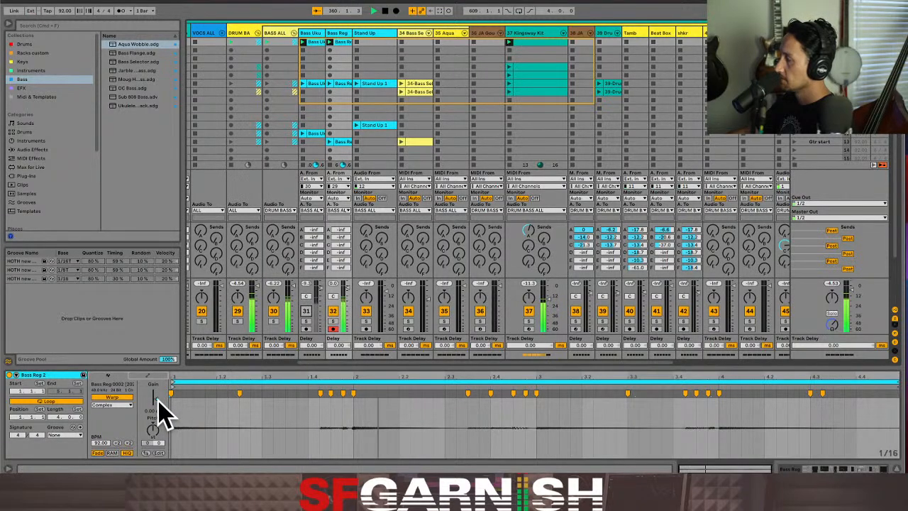
drag(158, 412, 159, 397)
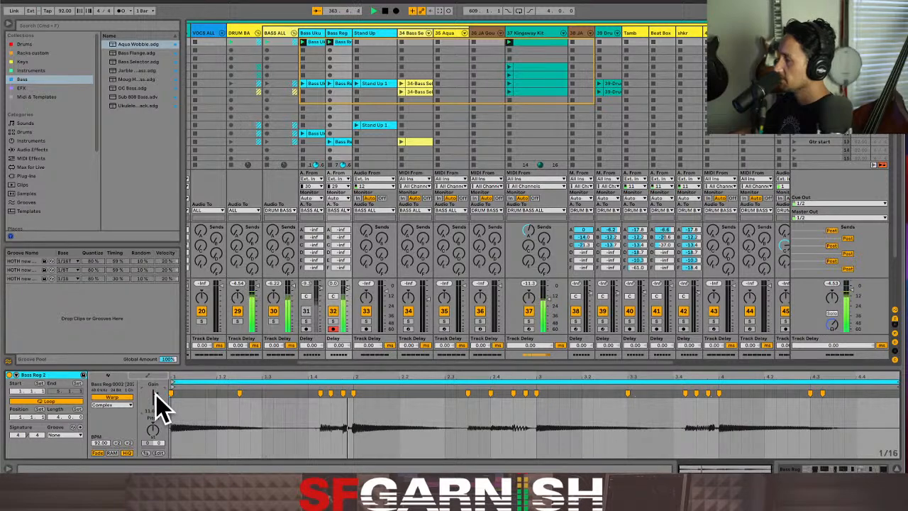
drag(155, 393, 155, 393)
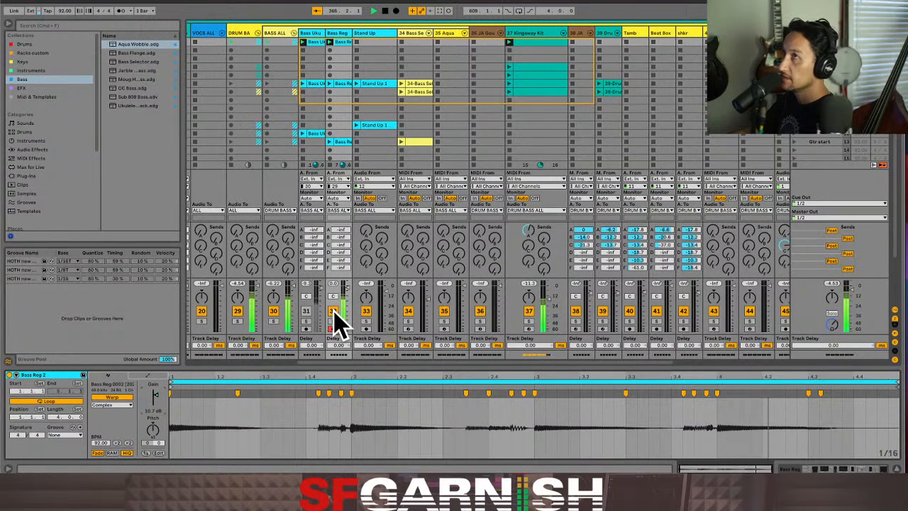
Deactivate the Bass Reg track and activate the Bass Uku track to compare the two basses.
click(332, 312)
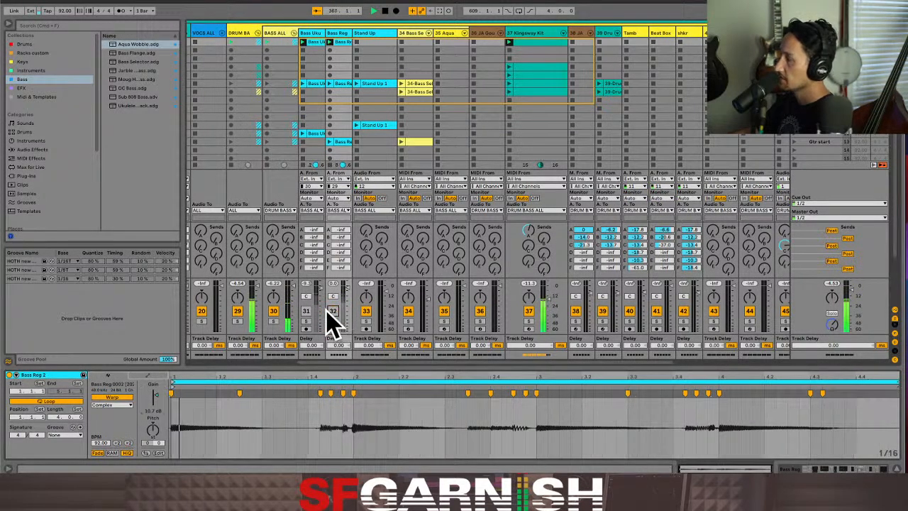
click(305, 312)
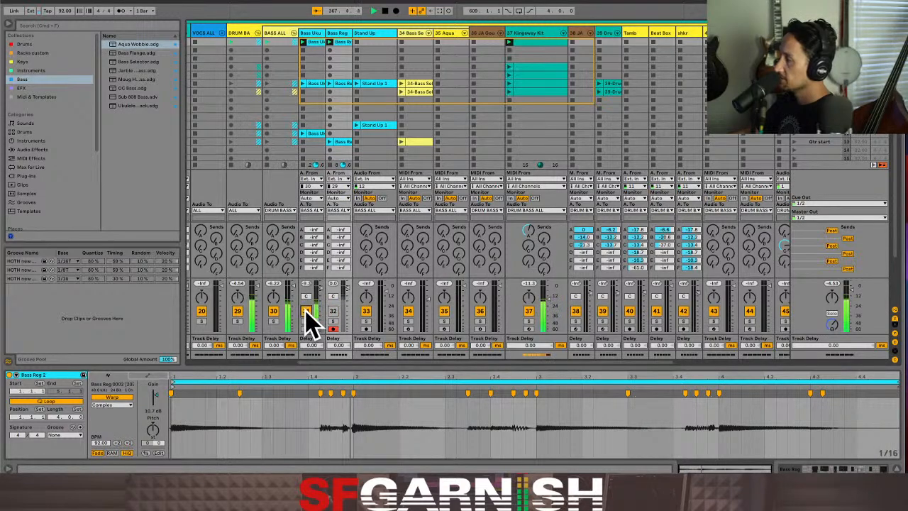
Set the gain of the Bass Uku 44 clip to 14.2 dB and reactivate the Bass Reg track.
click(313, 44)
mouse_move(154, 398)
mouse_down()
mouse_move(155, 365)
mouse_move(157, 398)
mouse_up()
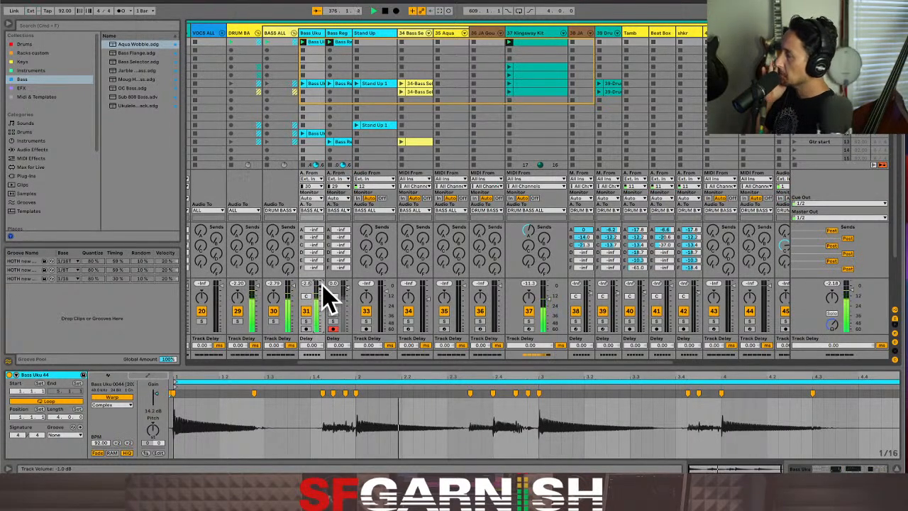
click(333, 311)
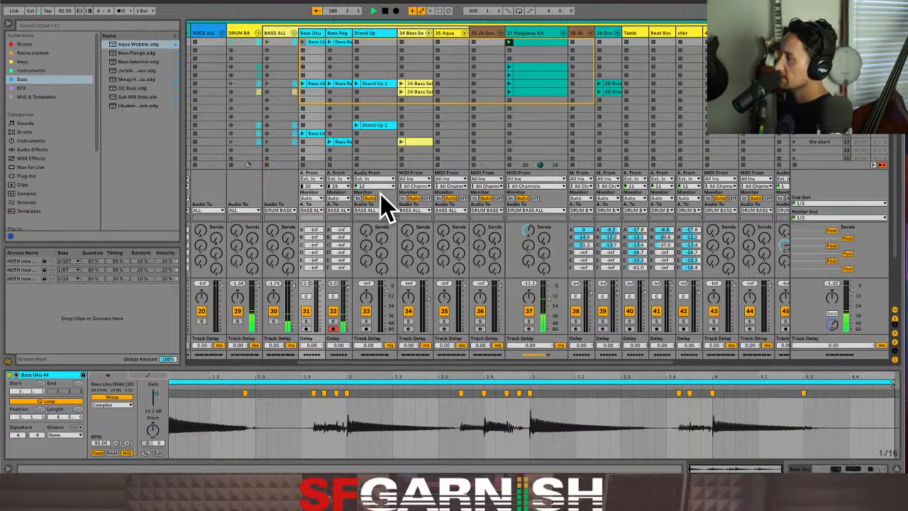
Record a bass loop in the Stand Up track's first slot, with a warp marker adjusted near bar 7 and clip gain at 14.0 dB.
click(367, 330)
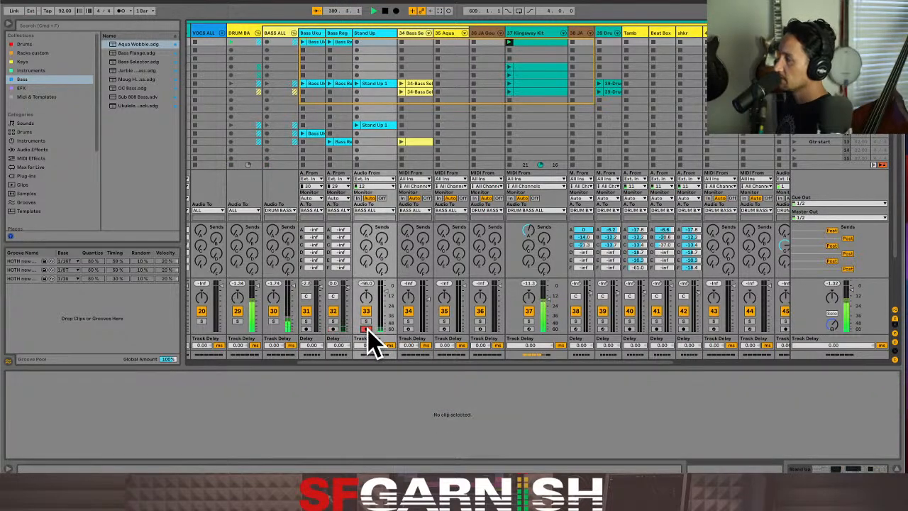
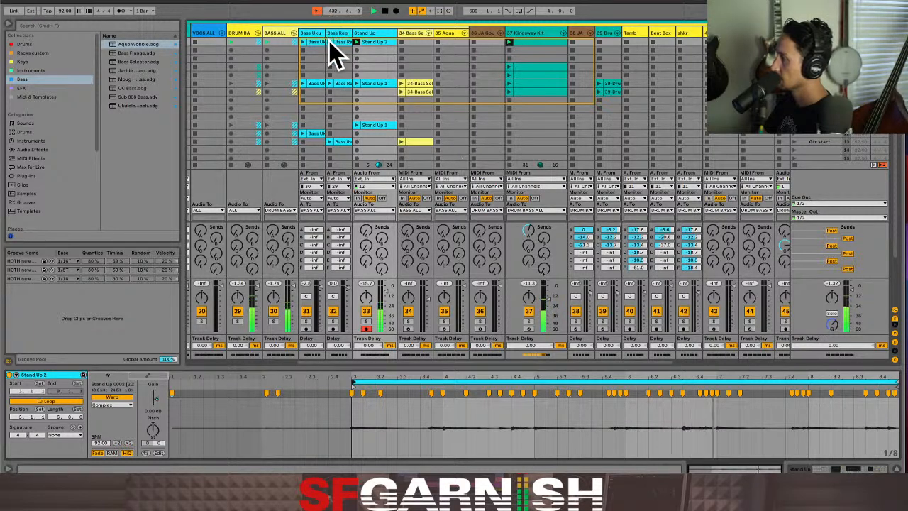
drag(698, 396, 703, 408)
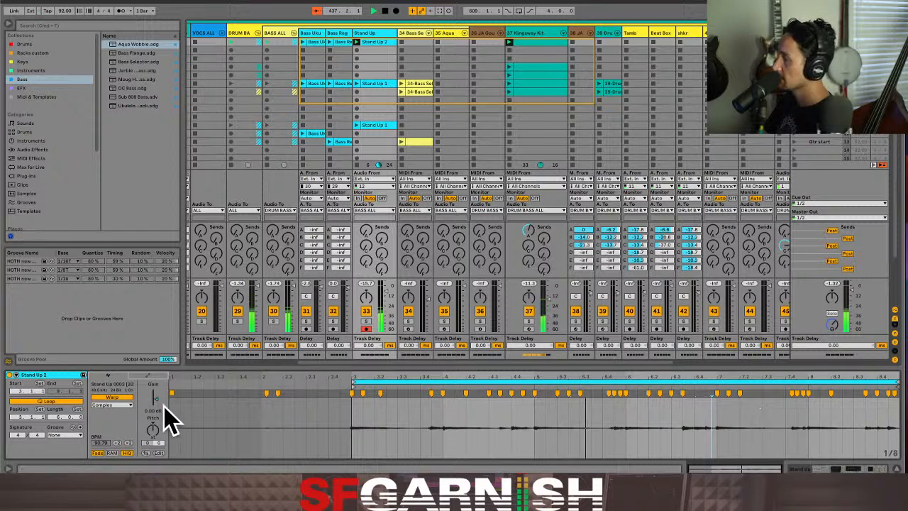
drag(154, 397, 155, 392)
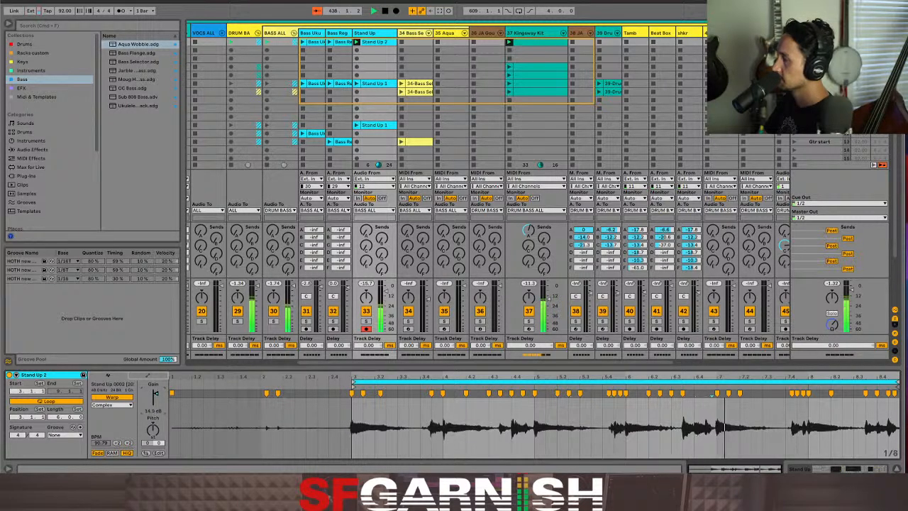
In the Stand Up track's EQ Eight, boost band 2 to about 4.59 dB and cut band 3 to -6.07 dB at about 495 Hz.
click(832, 469)
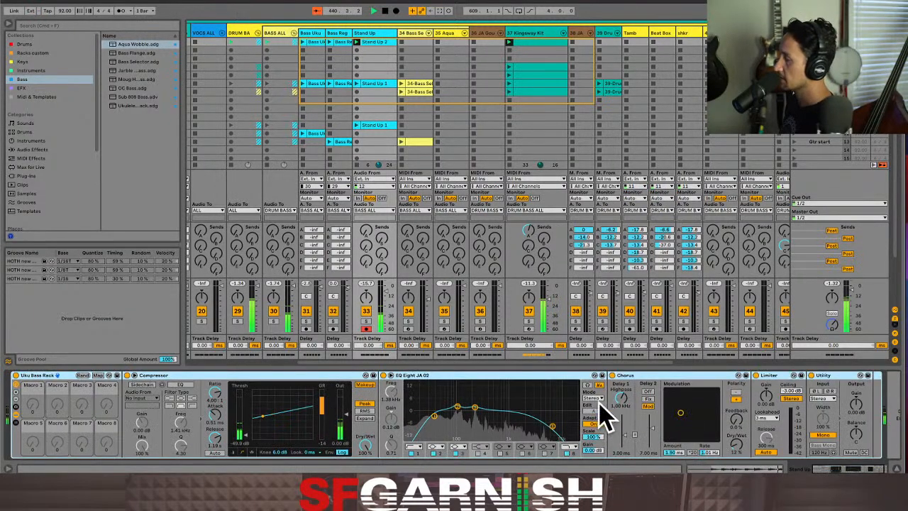
click(456, 408)
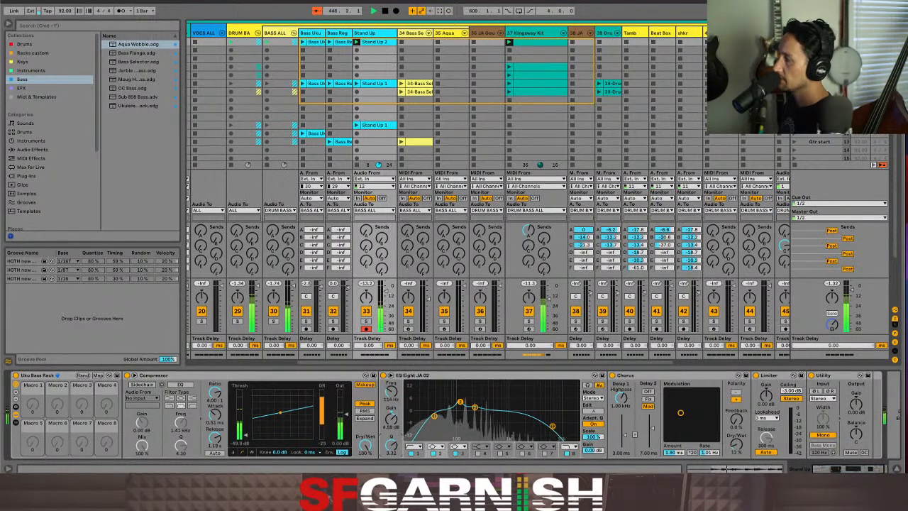
drag(461, 402, 494, 422)
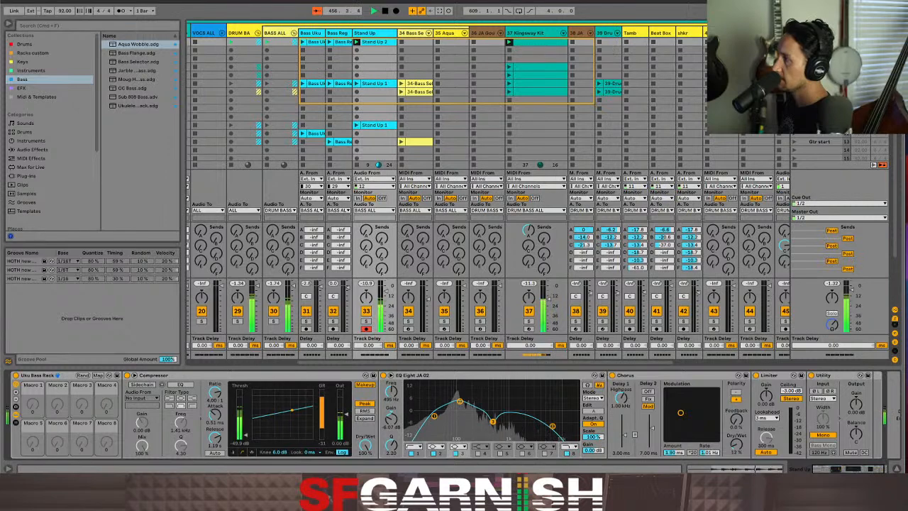
Launch the first scene to play all three bass loops with the drums, and show the Bass Reg 2 clip's waveform.
click(795, 42)
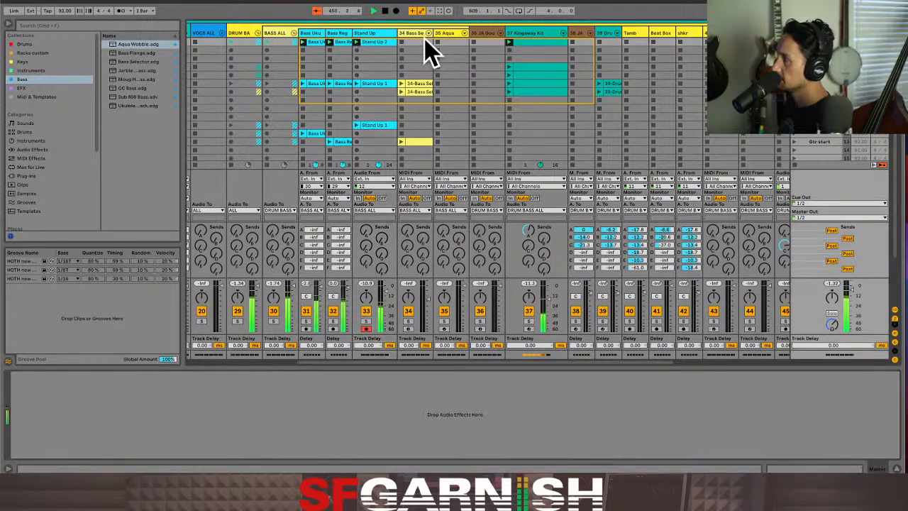
click(377, 42)
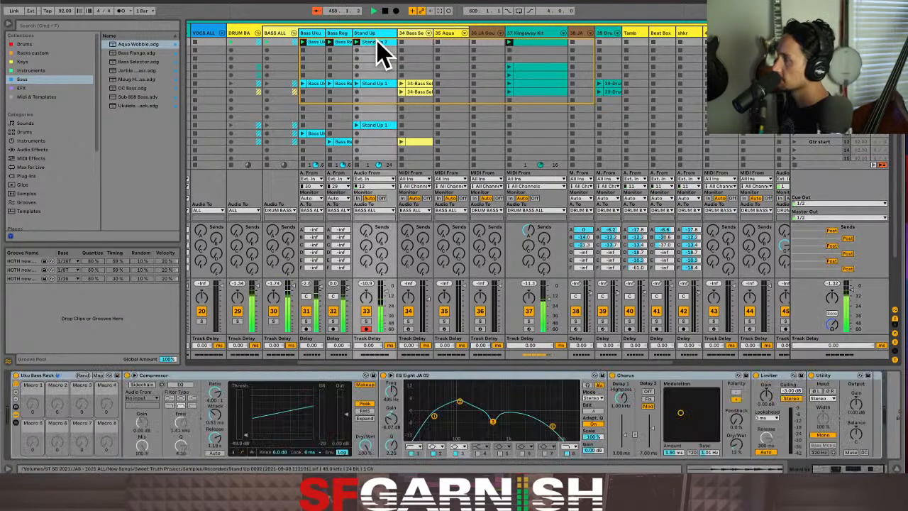
click(339, 42)
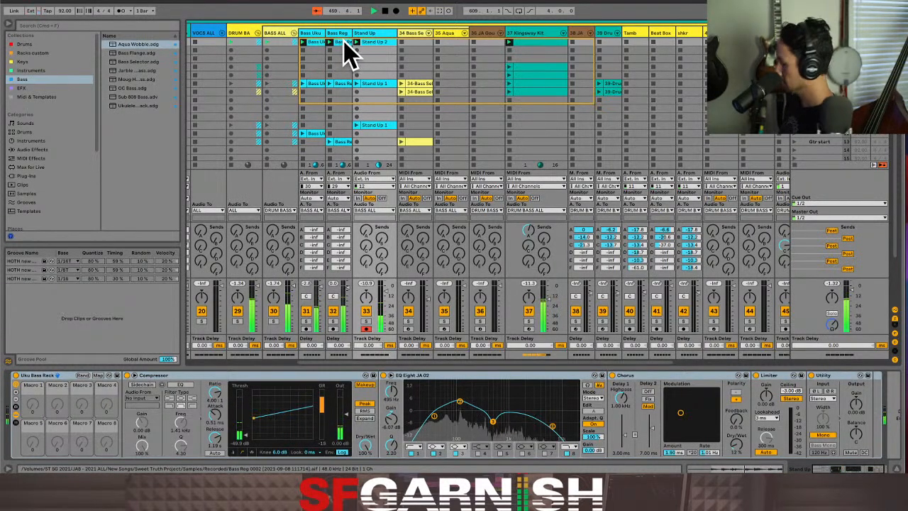
key(shift+Tab)
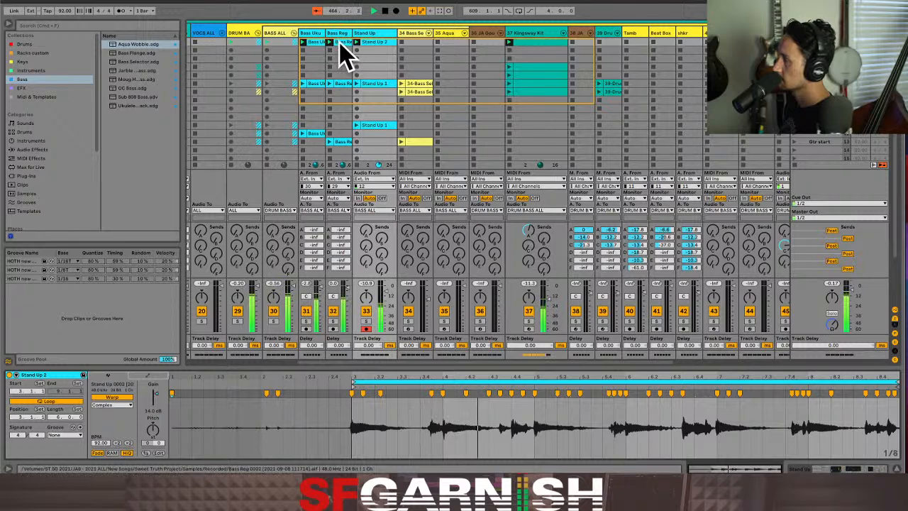
click(340, 44)
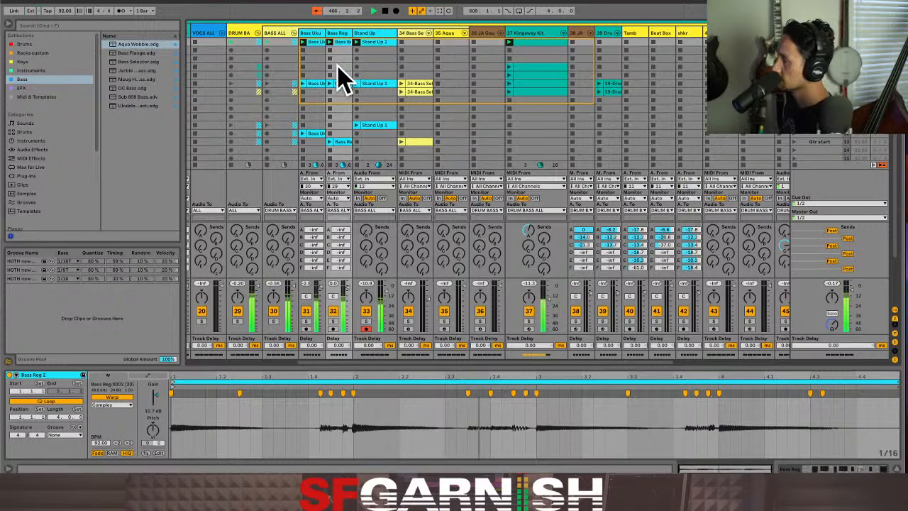
Compare the waveforms of the three bass clips, and shorten the Stand Up 2 clip's loop to four bars starting at 3.1.1.
click(317, 44)
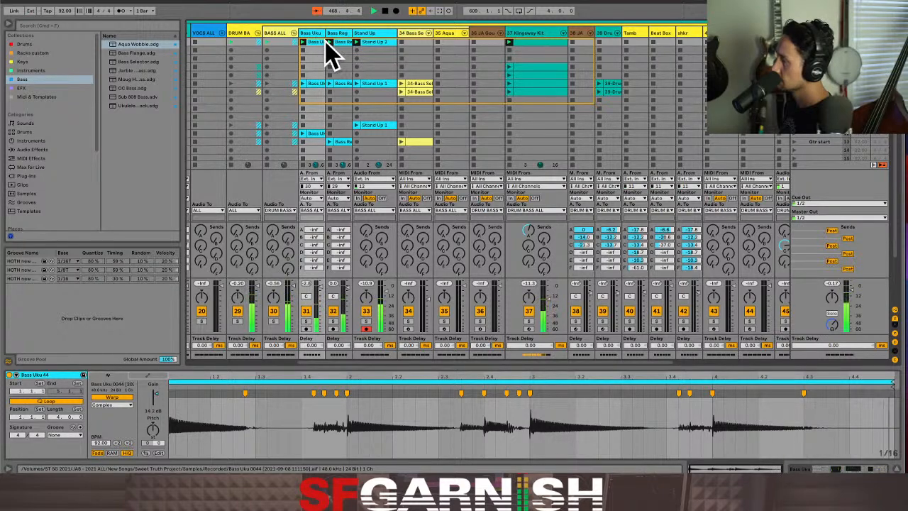
click(379, 51)
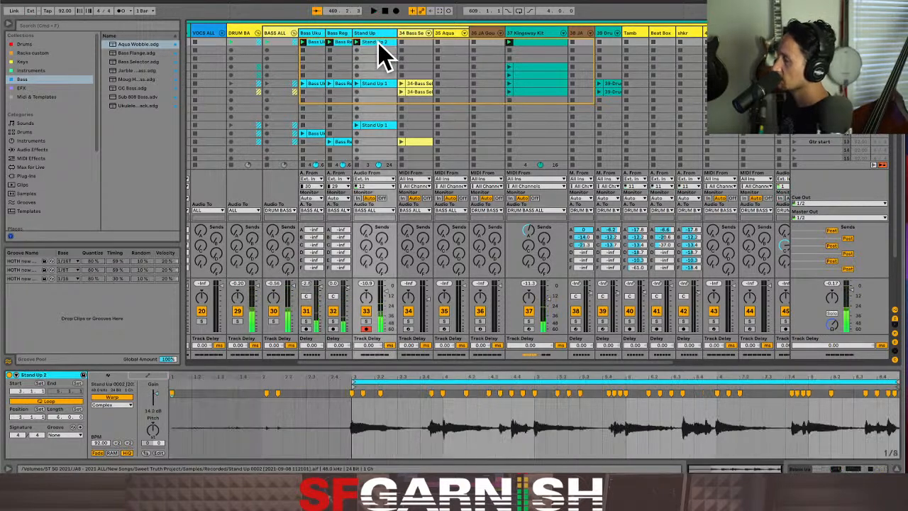
click(315, 44)
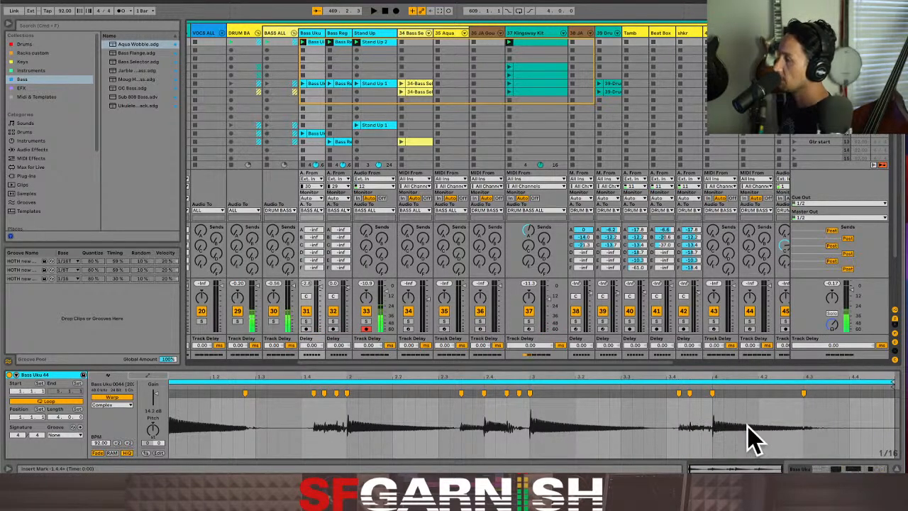
click(344, 43)
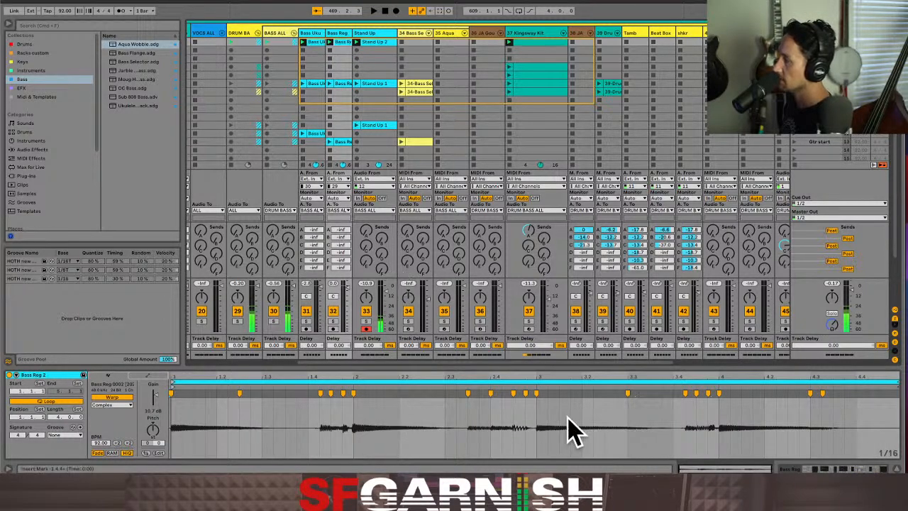
click(374, 42)
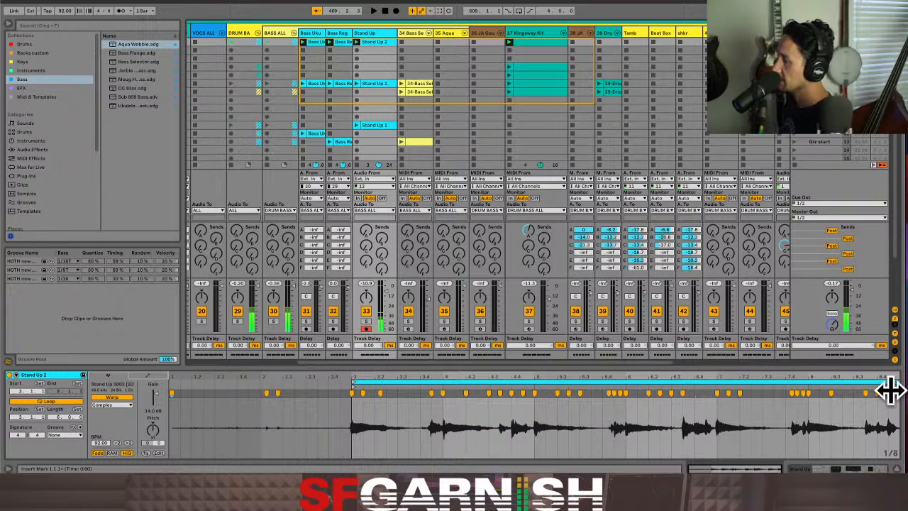
drag(893, 384, 715, 389)
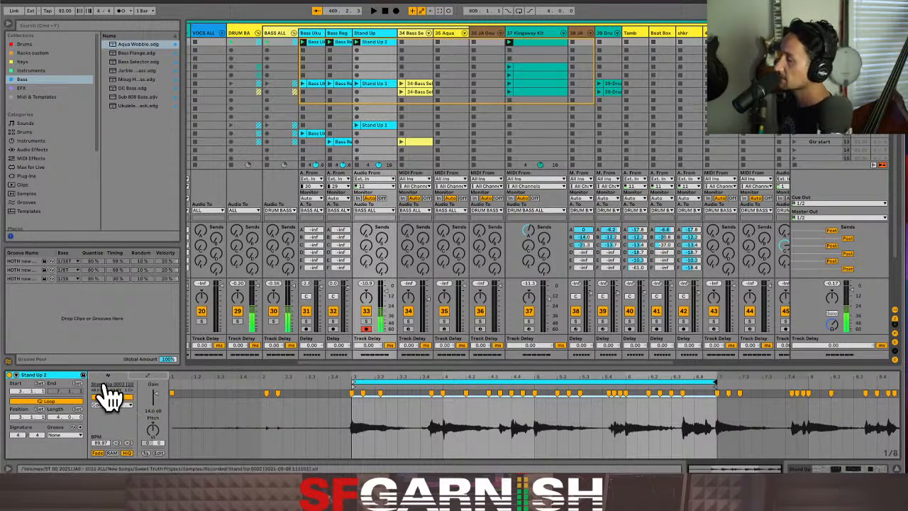
Show the Stand Up 2 clip's envelopes, look through the Mixer parameters, and choose the Gain envelope of the Uku Bass Rack's Utility.
click(148, 377)
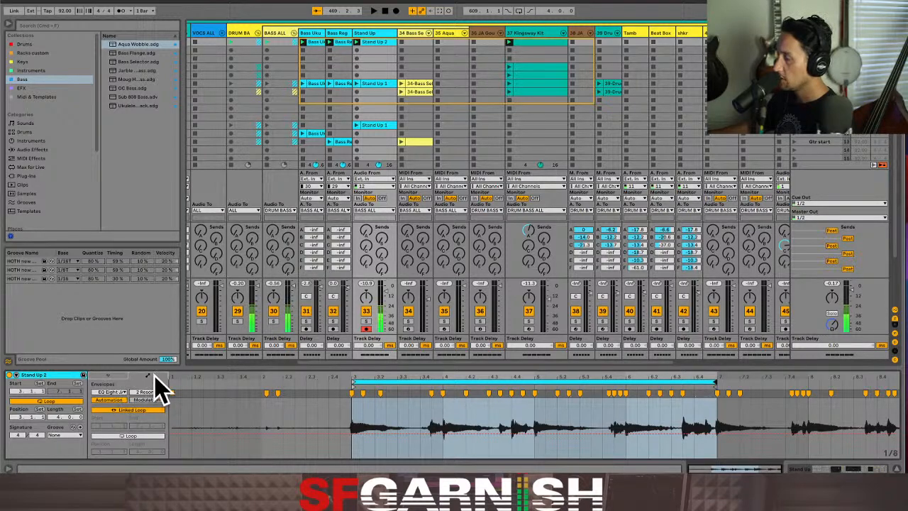
click(121, 392)
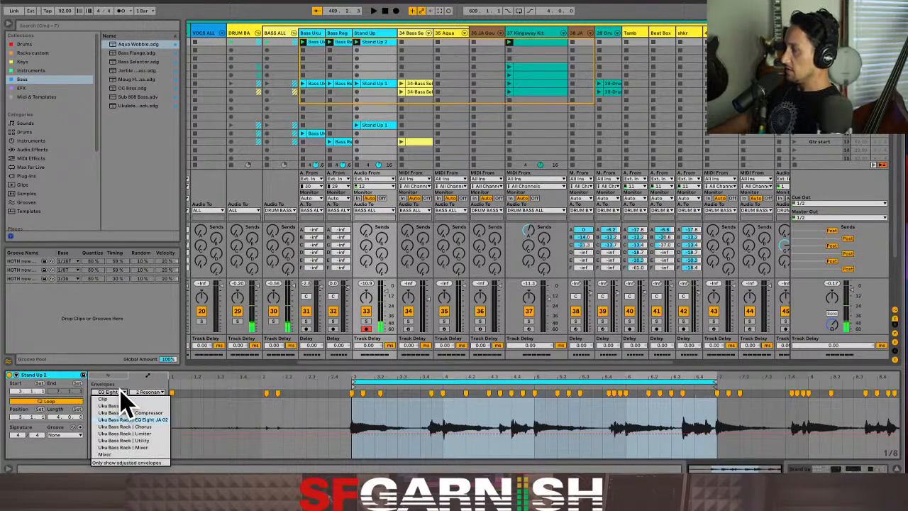
click(124, 455)
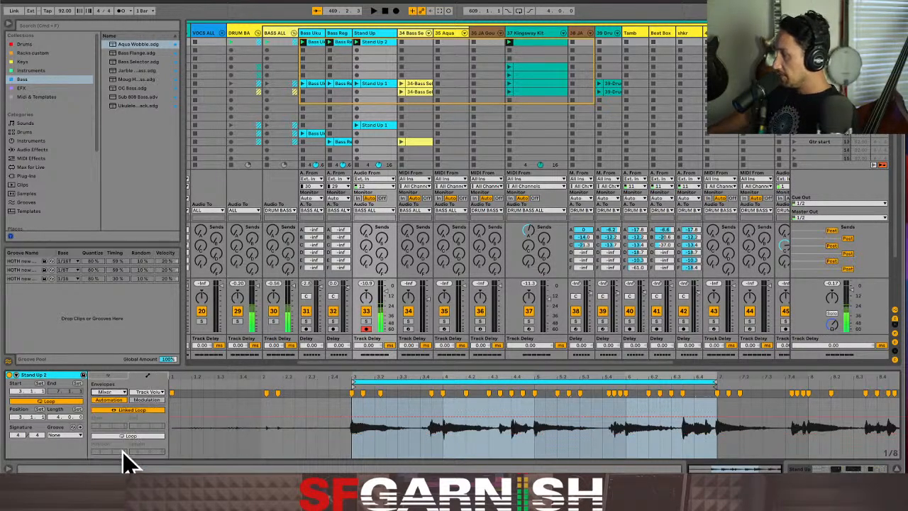
click(146, 394)
click(145, 404)
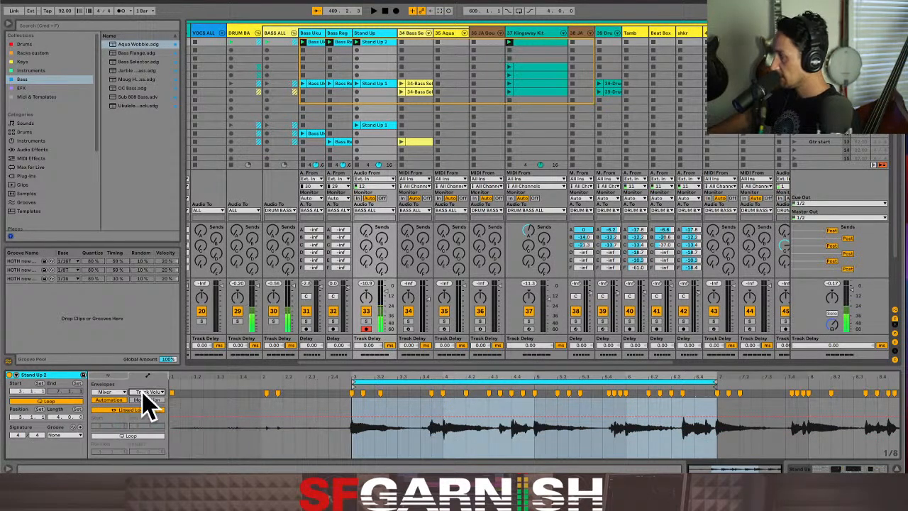
click(119, 392)
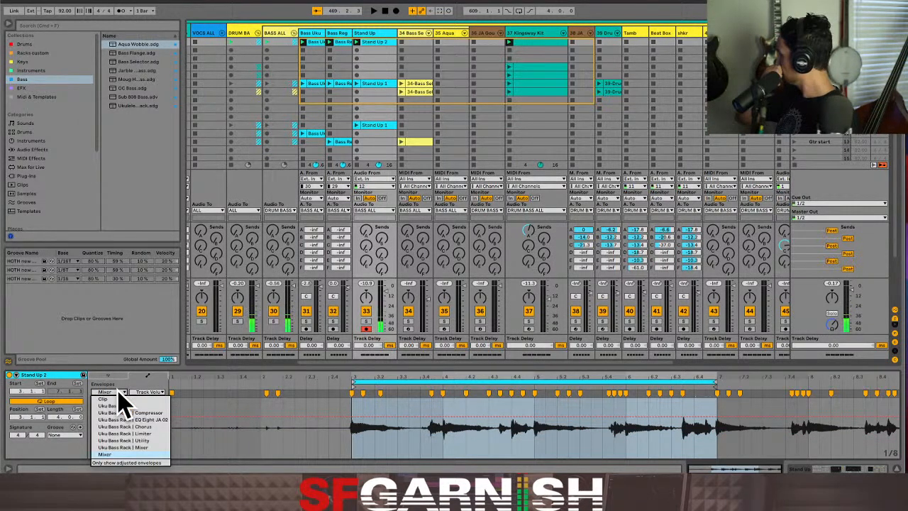
click(143, 392)
click(144, 392)
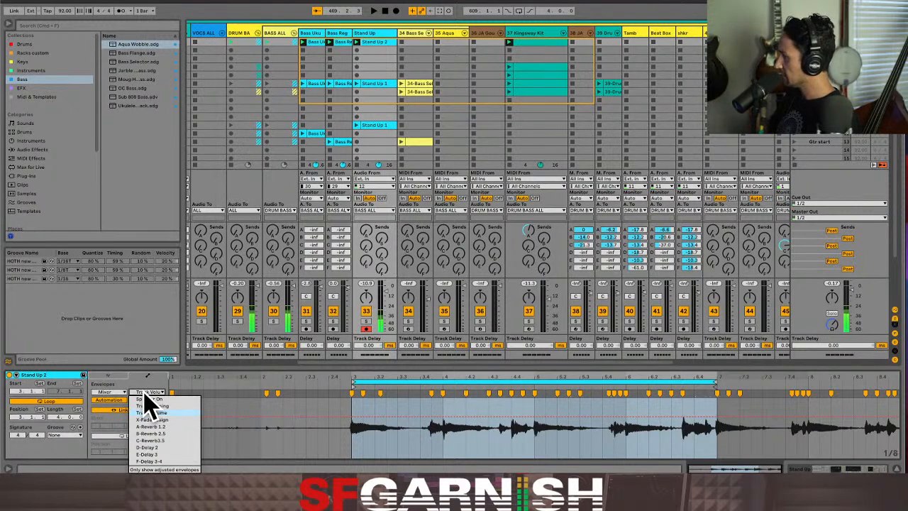
click(164, 393)
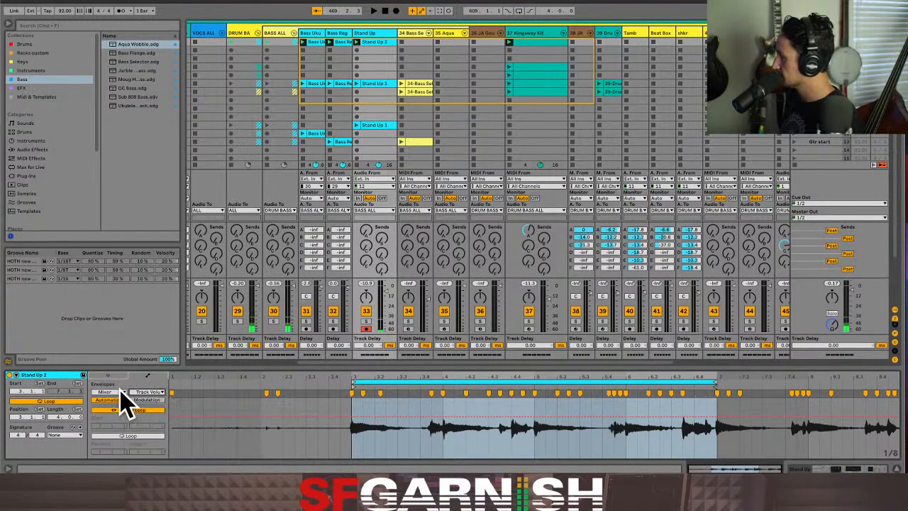
click(121, 394)
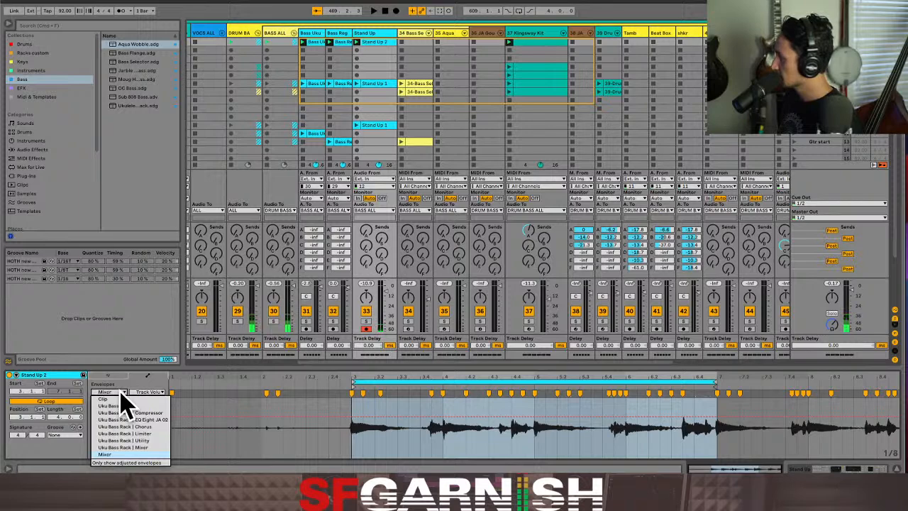
click(123, 440)
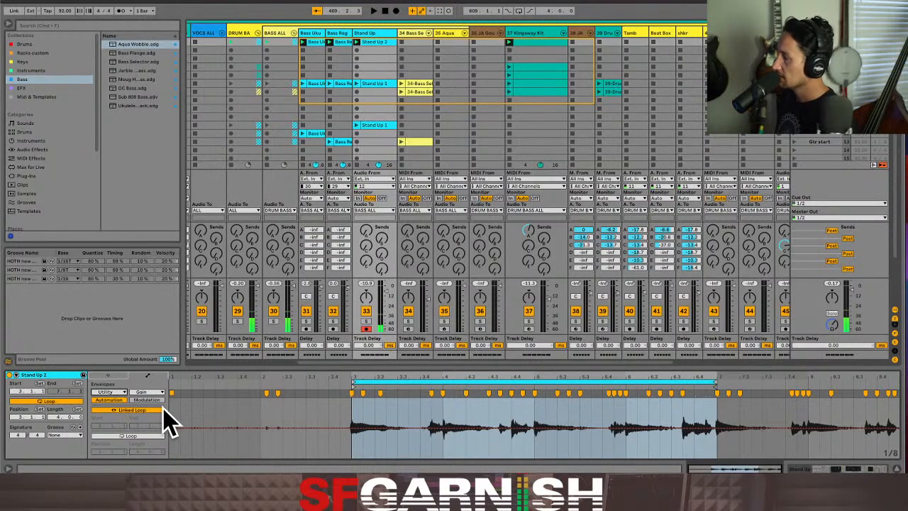
Lower the Stand Up 2 gain envelope to -inf dB from 6.3.2 to 7.1.1, with a curved fade leading into it.
click(682, 445)
key(plus)
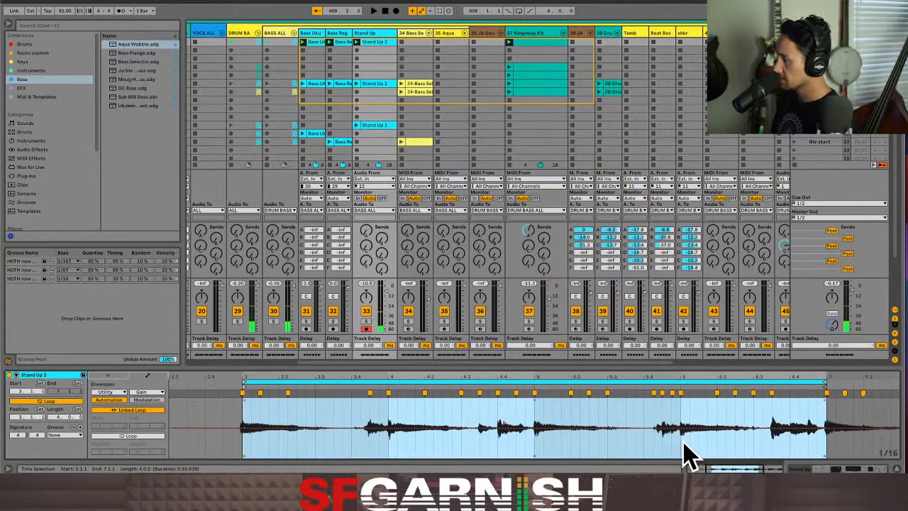
drag(763, 437, 804, 448)
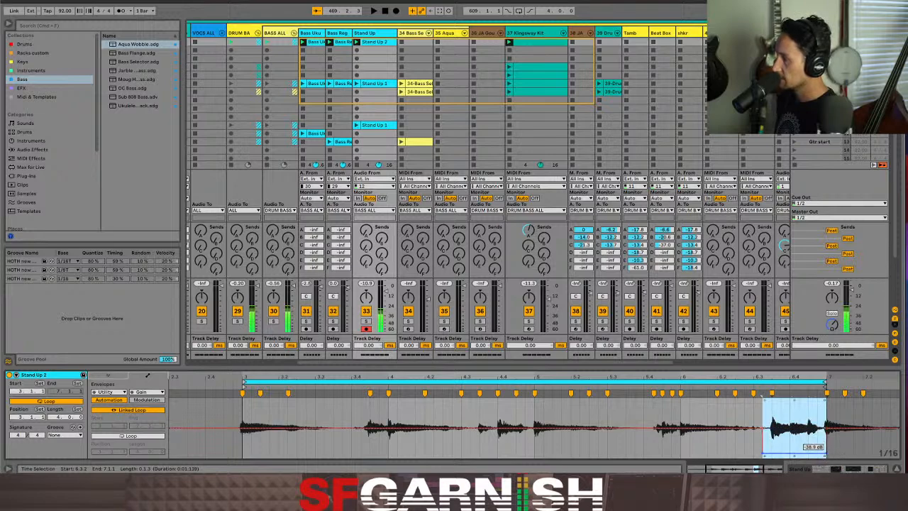
click(765, 441)
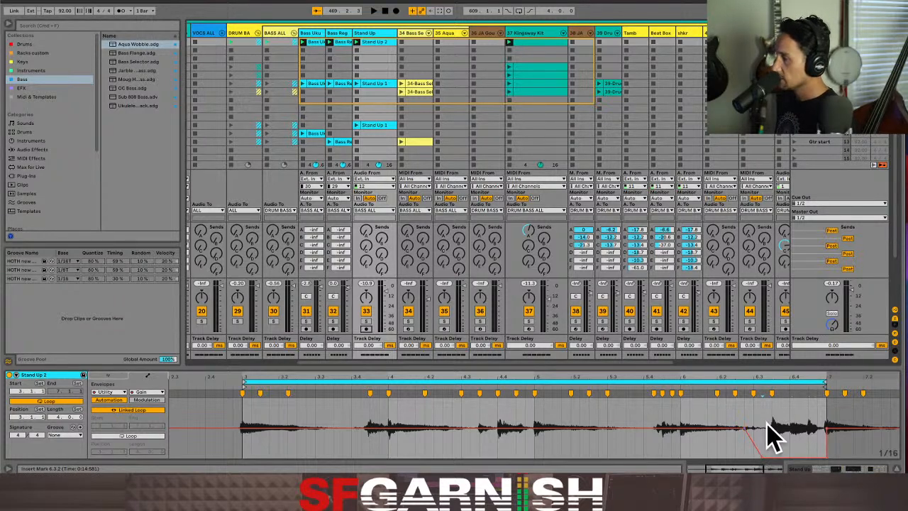
mouse_move(751, 449)
mouse_down()
mouse_move(759, 452)
mouse_move(751, 441)
mouse_move(758, 438)
mouse_up()
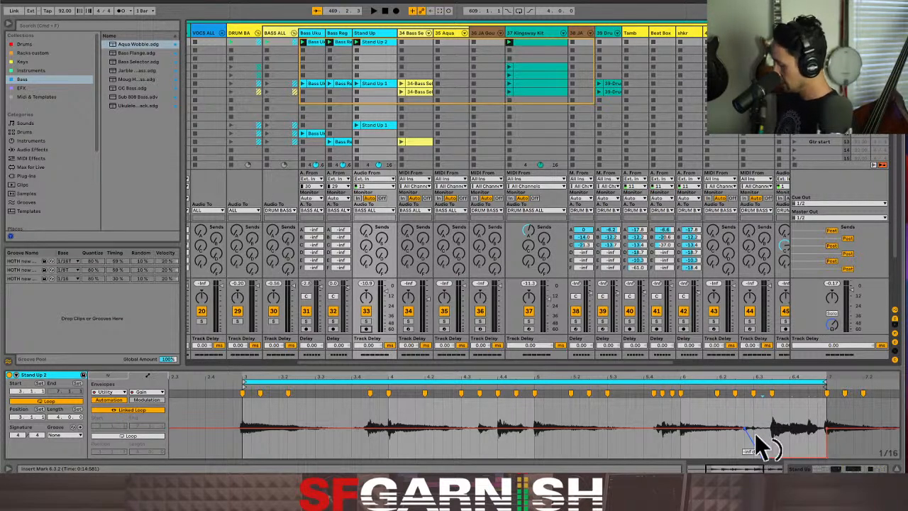
drag(755, 435, 757, 449)
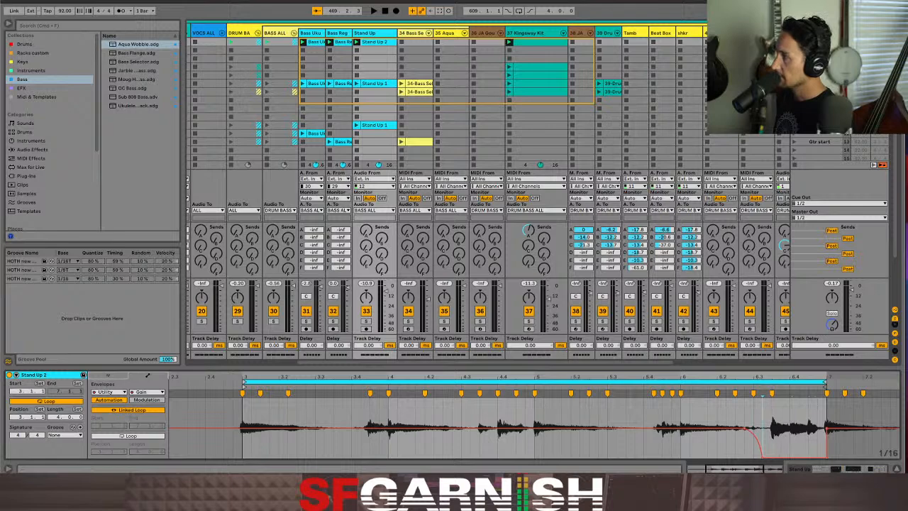
Play the first scene and check the Stand Up 2 and Bass Reg 2 clips' waveforms against each other.
click(796, 42)
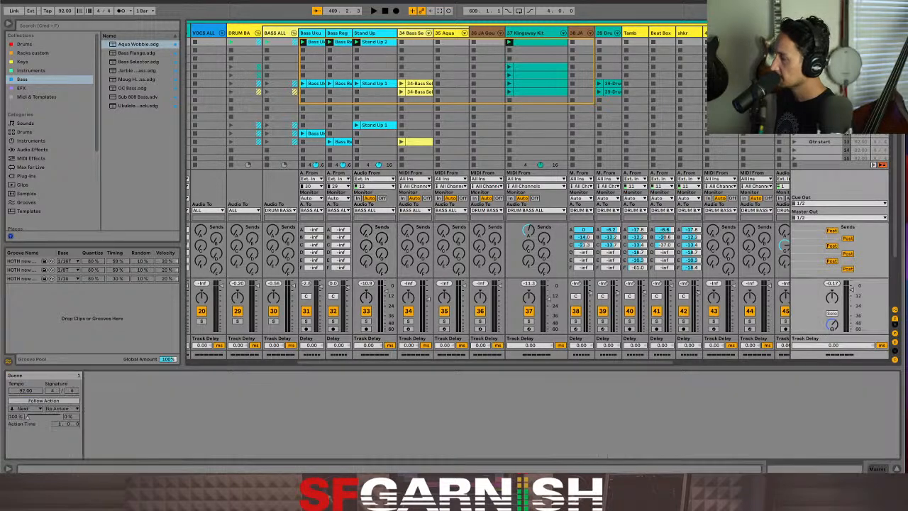
click(384, 46)
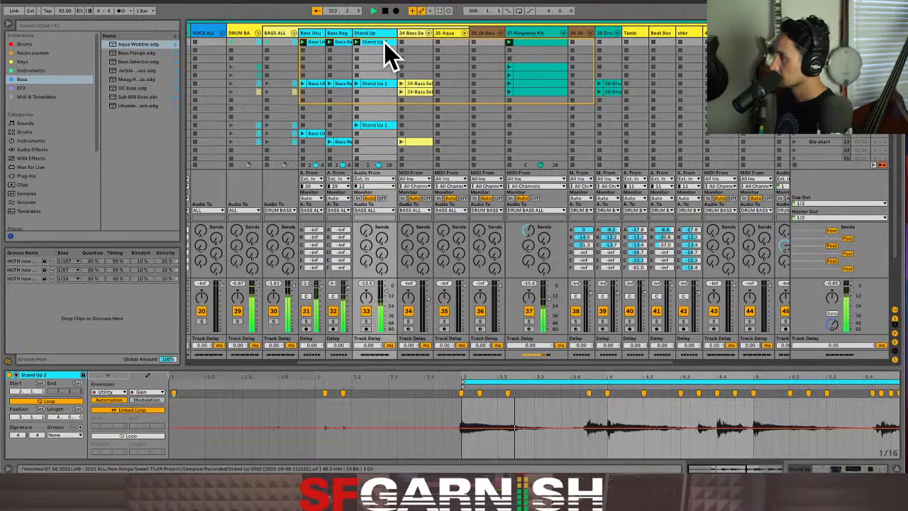
click(344, 44)
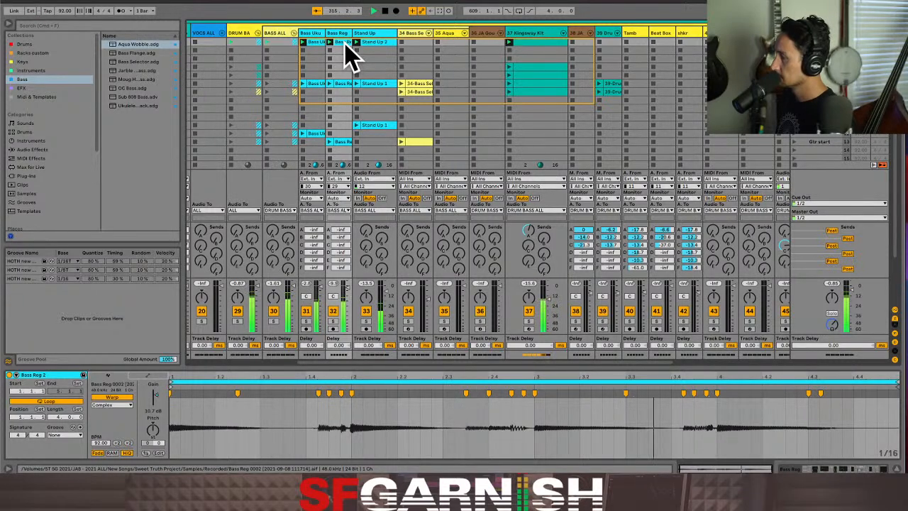
click(379, 44)
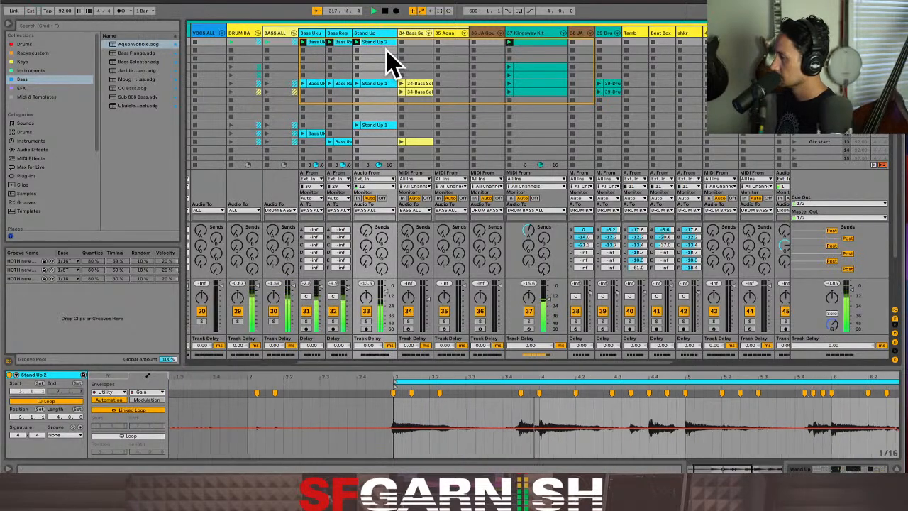
click(341, 43)
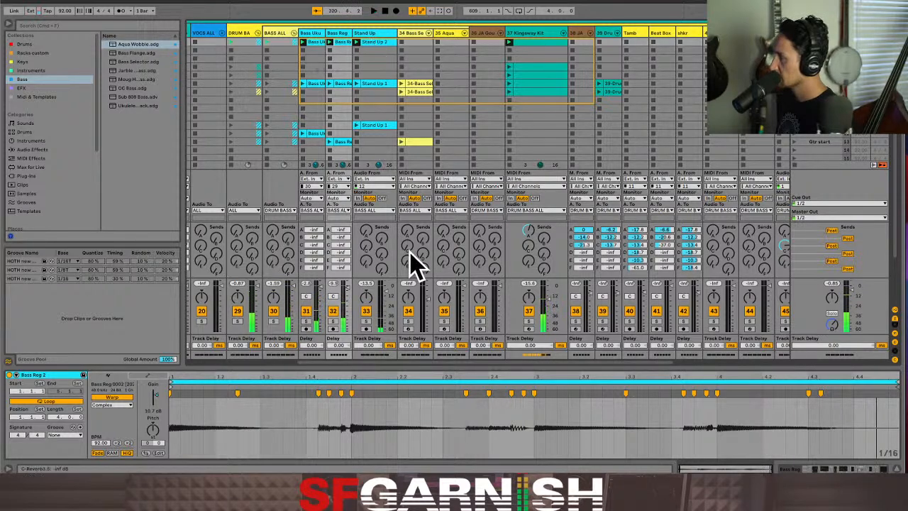
Solo the Stand Up track and delete three warp markers just before bar 2 in the Bass Reg 2 clip.
click(367, 322)
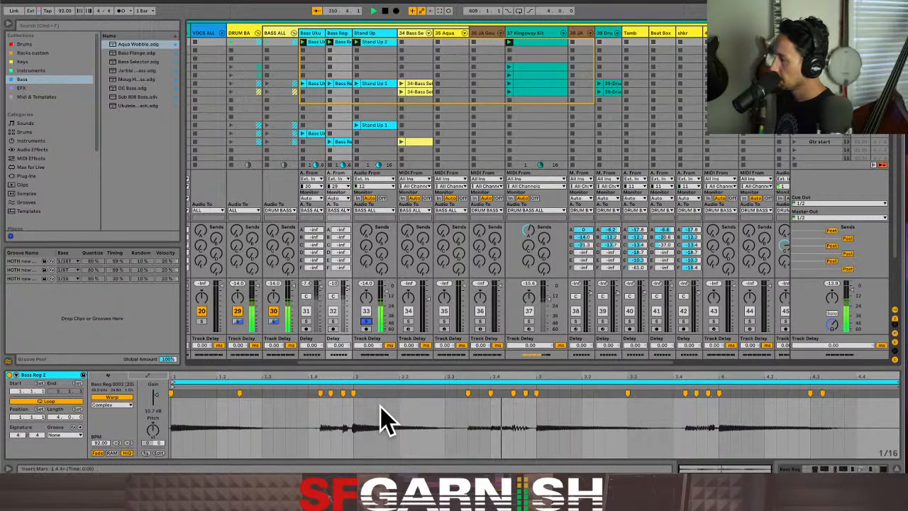
double_click(318, 394)
double_click(328, 394)
double_click(342, 395)
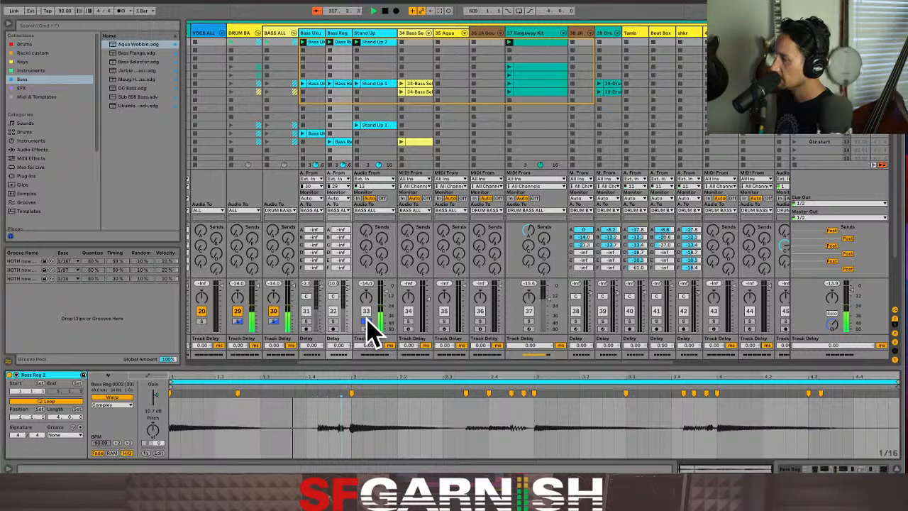
Show the Stand Up 2 clip, unsolo its track, and audition the Bass Reg and Bass Uku tracks in solo, ending with Bass Reg soloed.
click(377, 43)
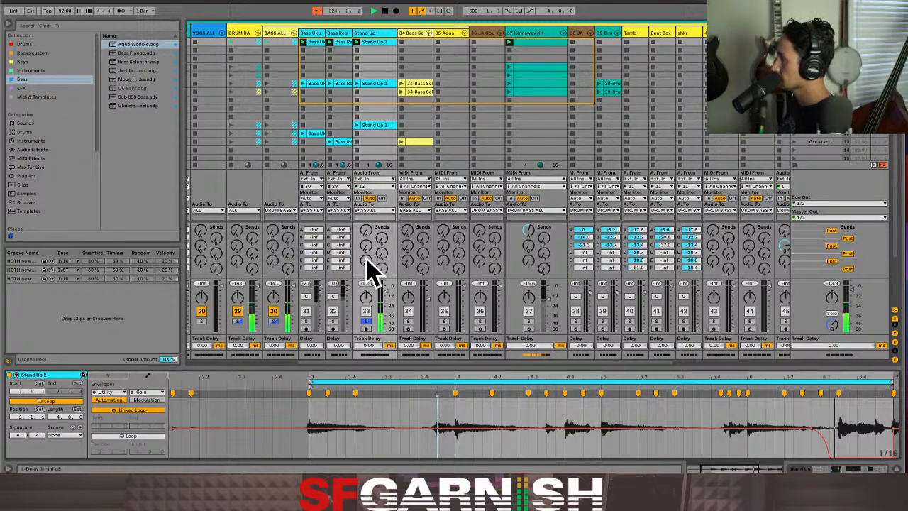
click(367, 321)
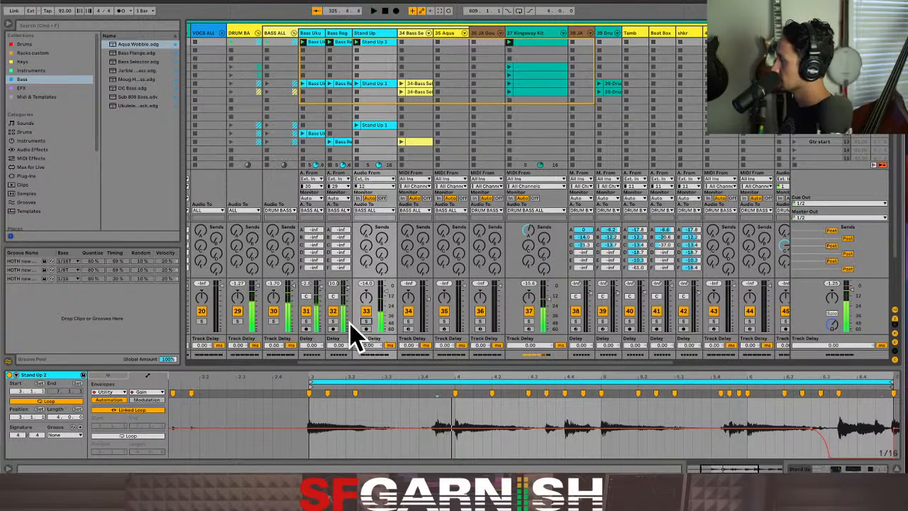
click(333, 322)
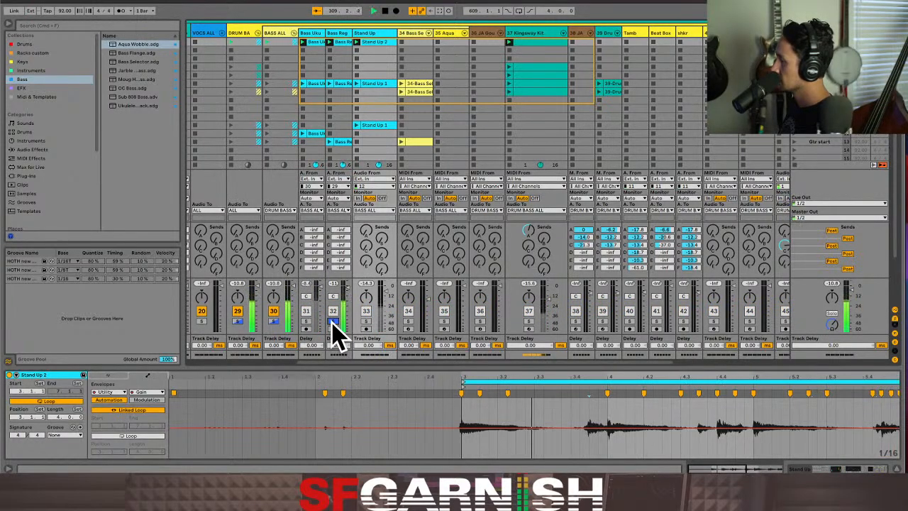
click(306, 323)
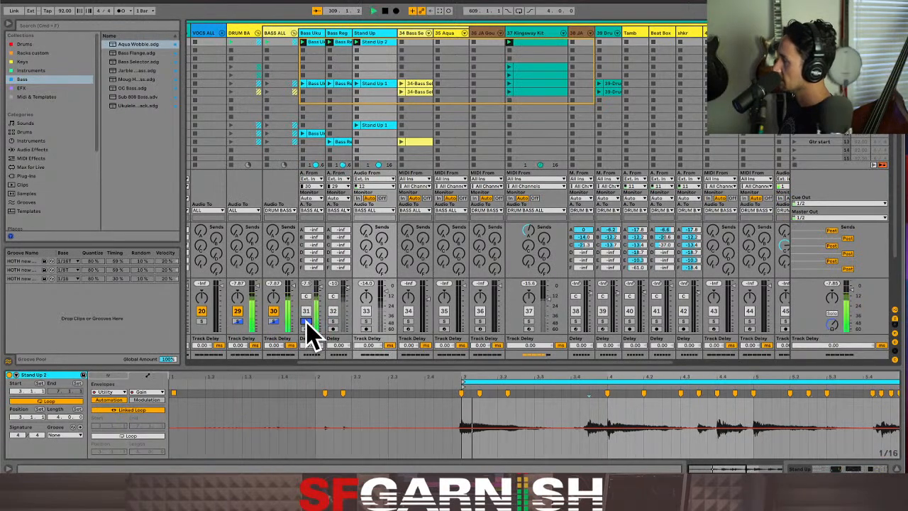
click(334, 322)
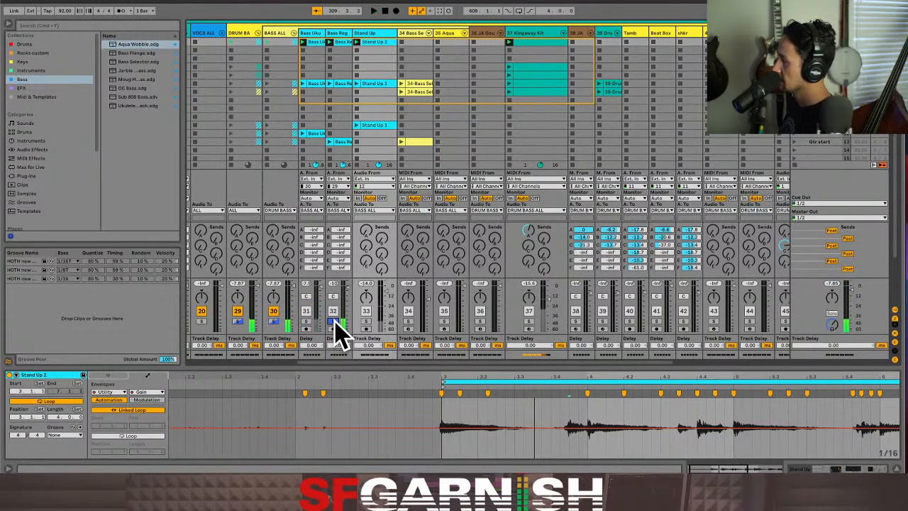
Play the Bass Reg 2 clip and show its gain envelope for the Uku Bass Rack's Utility.
click(339, 42)
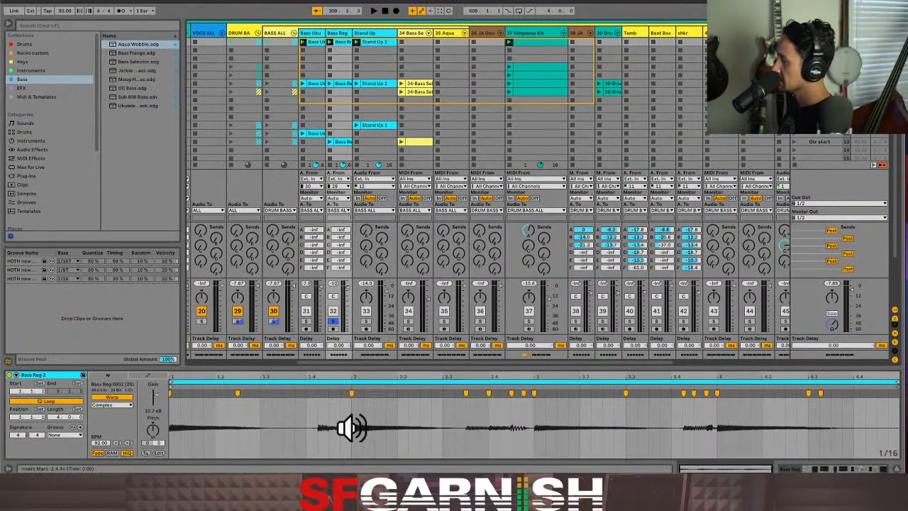
key(space)
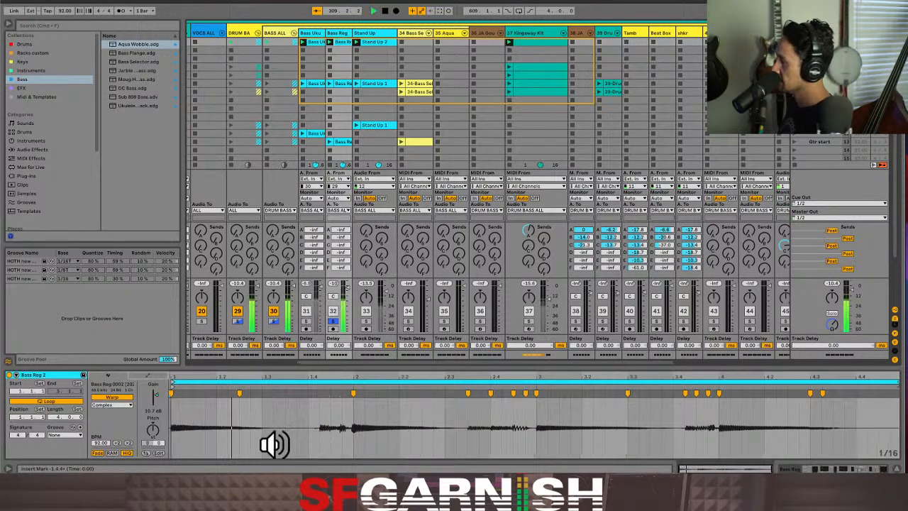
click(147, 376)
click(119, 393)
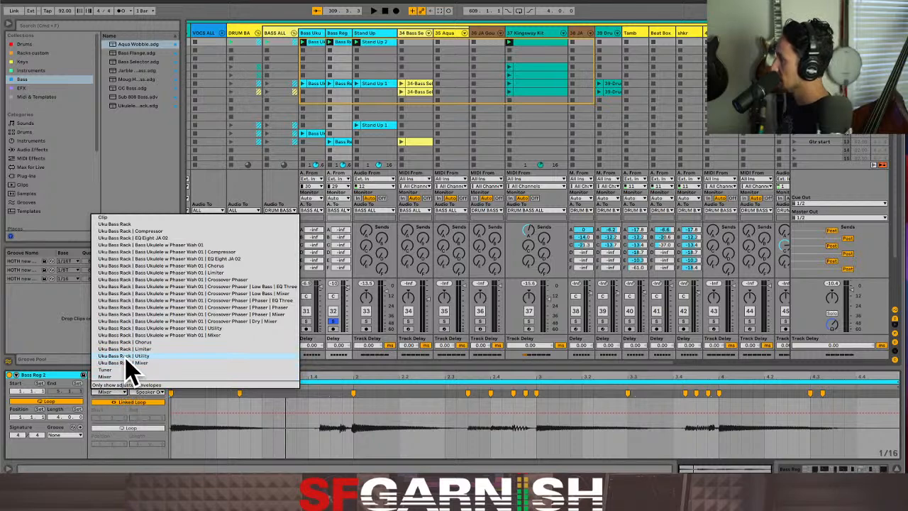
click(132, 390)
click(155, 394)
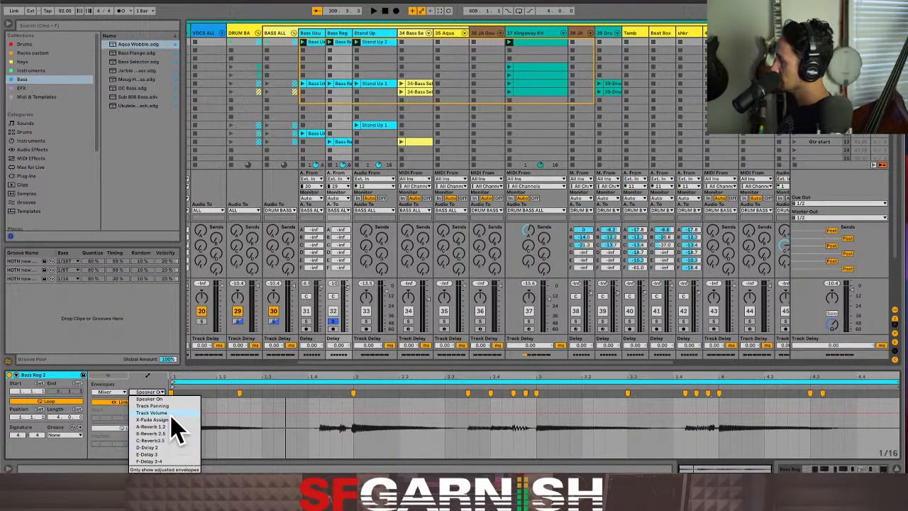
click(121, 392)
click(122, 392)
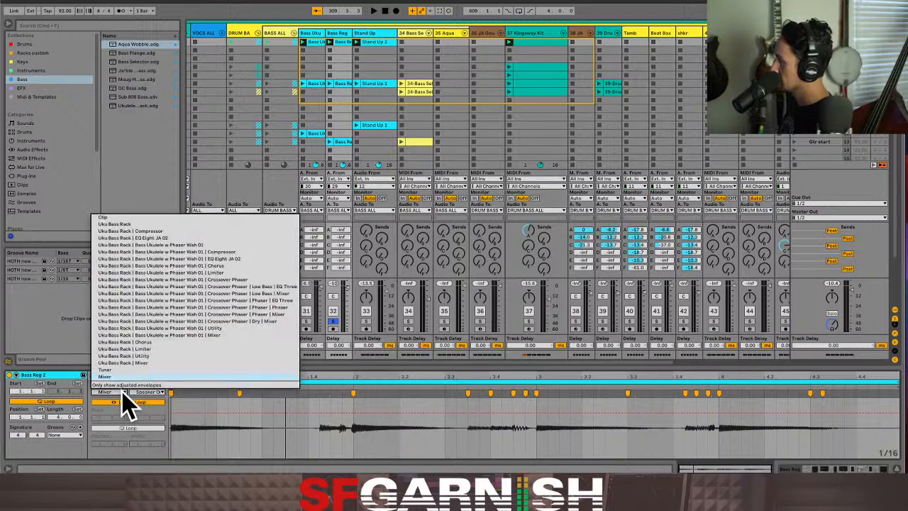
click(139, 356)
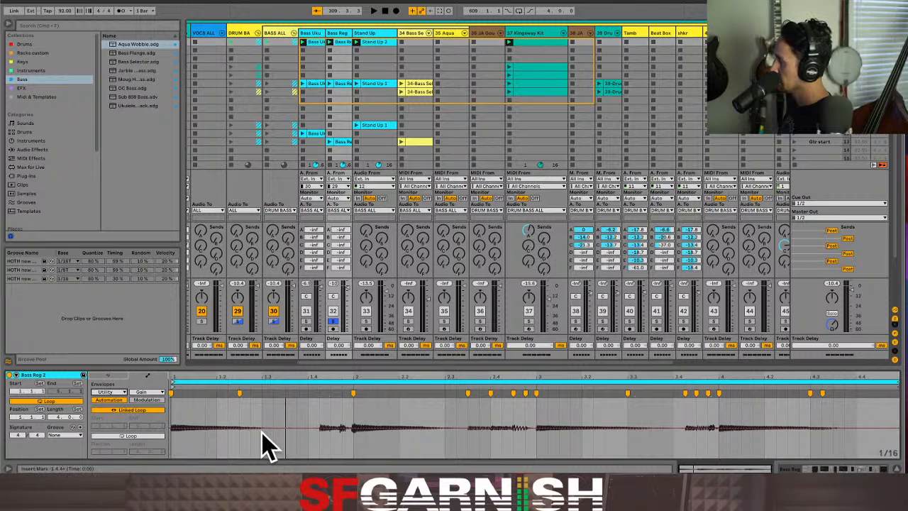
Lower the Bass Reg 2 gain envelope to about -15 dB from 1.2.2 to 1.4.2, with a short ramp into it, and play it.
drag(233, 440, 286, 442)
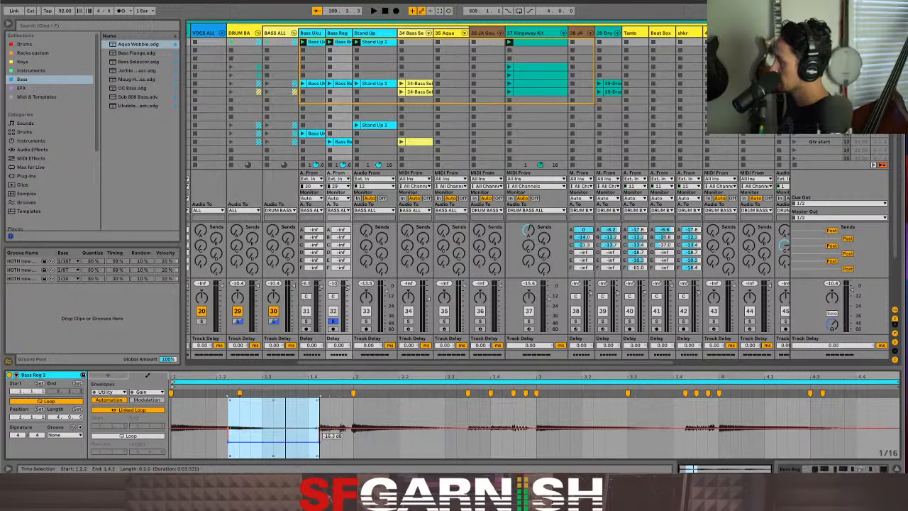
click(219, 436)
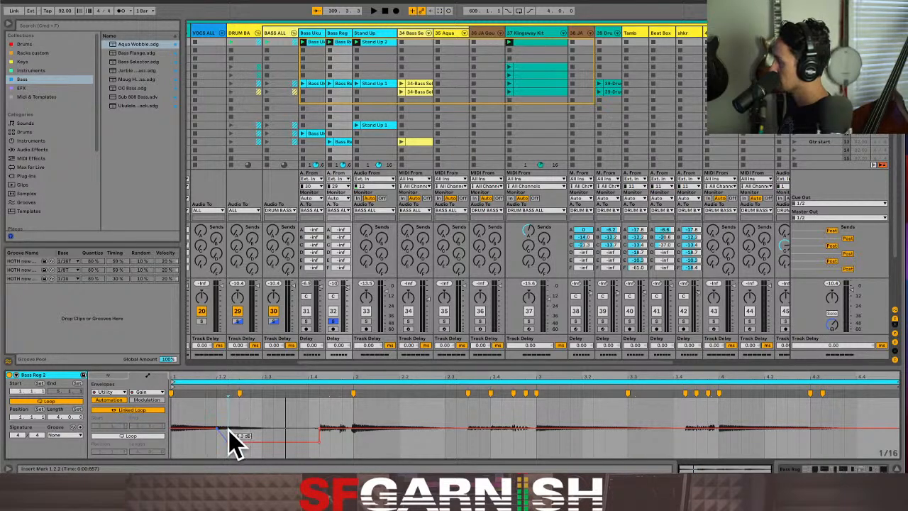
key(space)
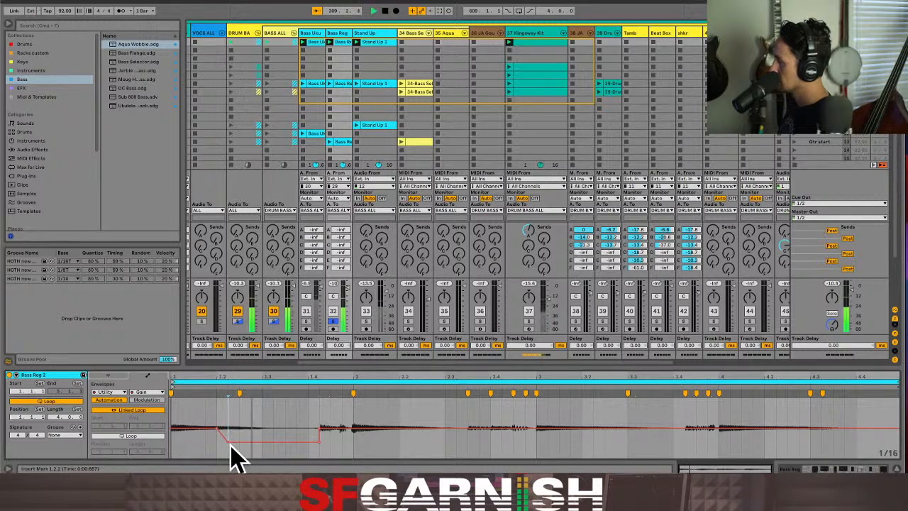
Shape a curved fade from the clip start into the gain dip and lower the dip to about -37 dB while auditioning.
drag(227, 440, 240, 438)
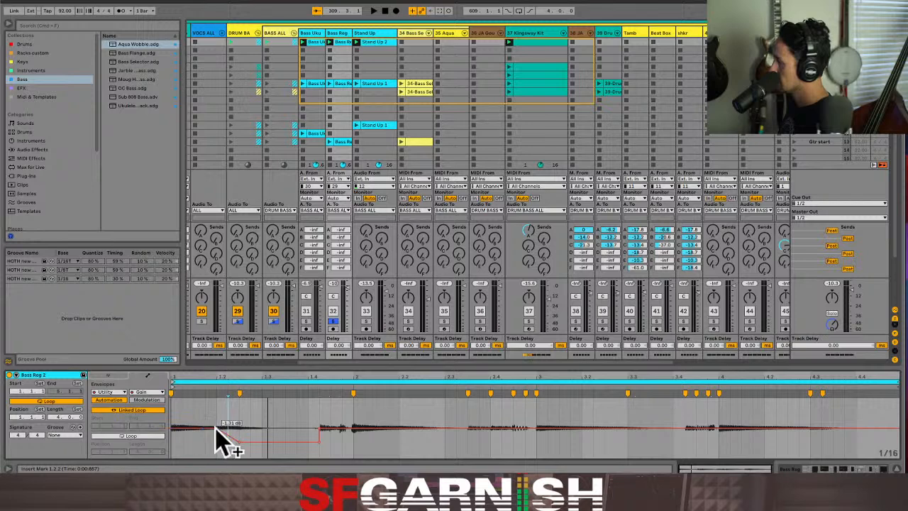
drag(217, 427, 216, 428)
drag(218, 430, 171, 427)
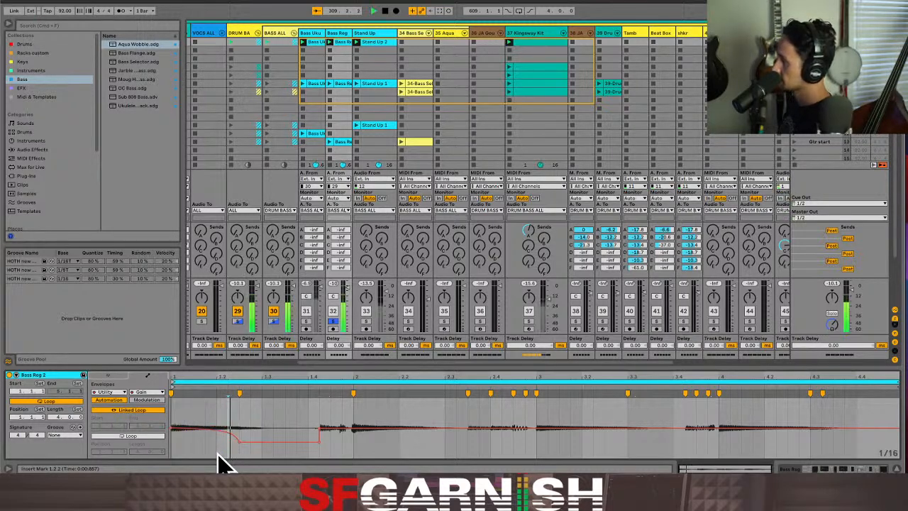
drag(266, 448, 269, 464)
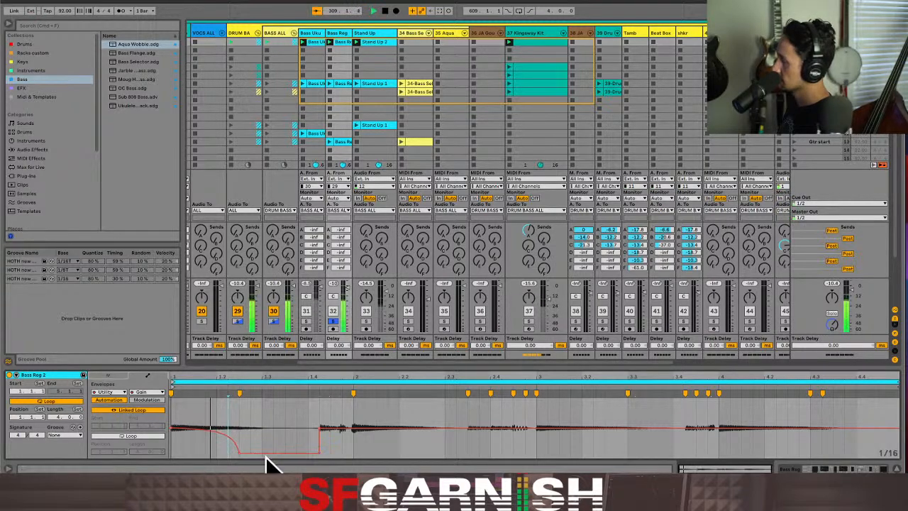
key(space)
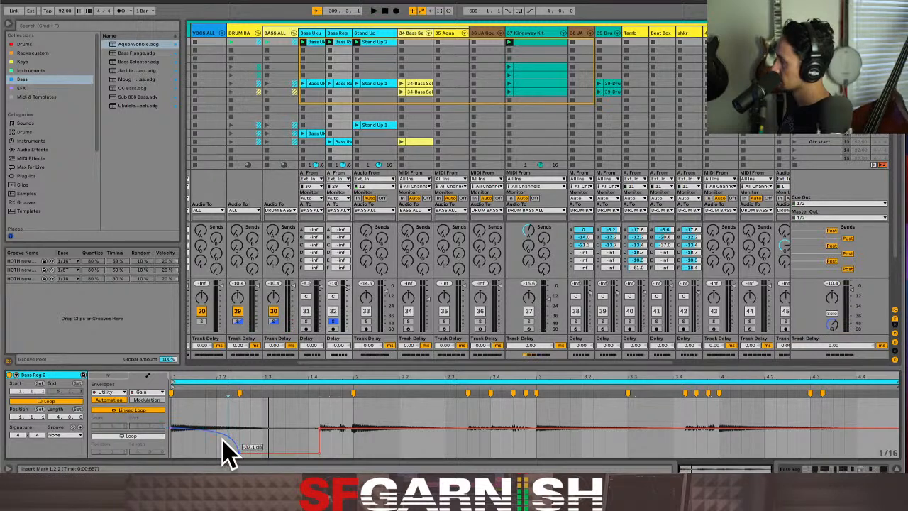
Try a sine shape over 1.1.1 to 1.3.1 in the Bass Reg 2 gain envelope, reshape it, and undo the changes.
drag(178, 450, 268, 451)
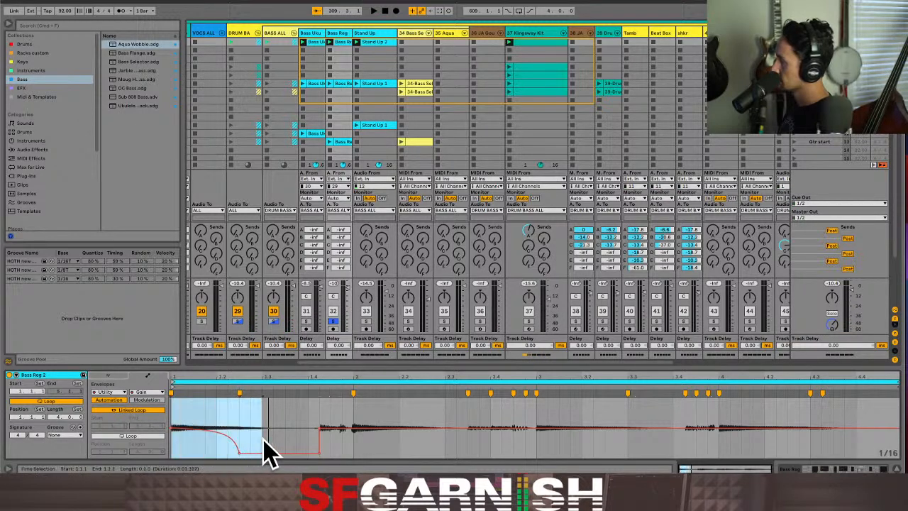
right_click(218, 438)
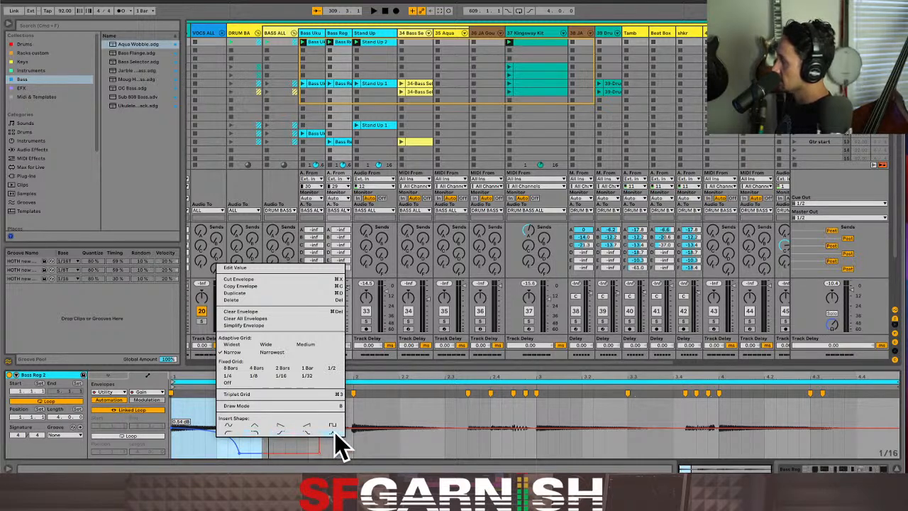
click(232, 426)
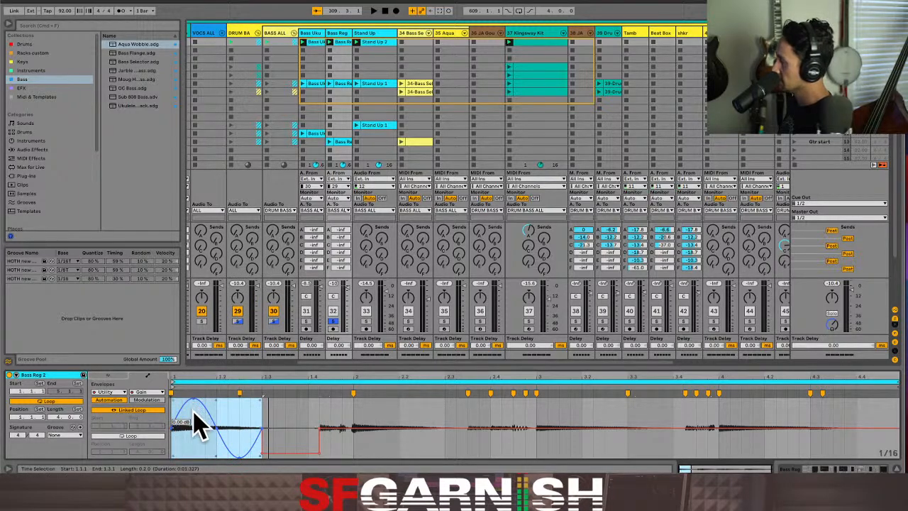
drag(194, 401, 199, 433)
key(super+z)
key(super+z)
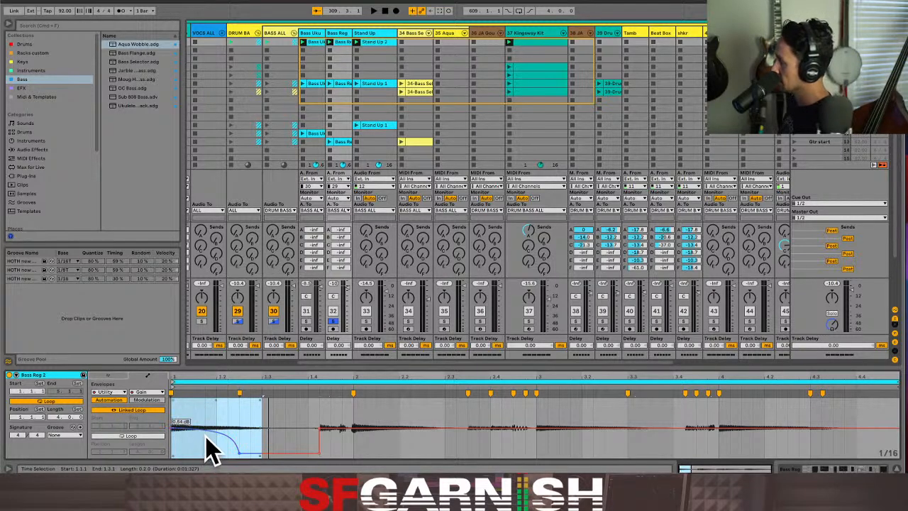
Insert a falling S-curve shape over 1.1.1 to 1.3.1 in the gain envelope and play the clip.
right_click(207, 443)
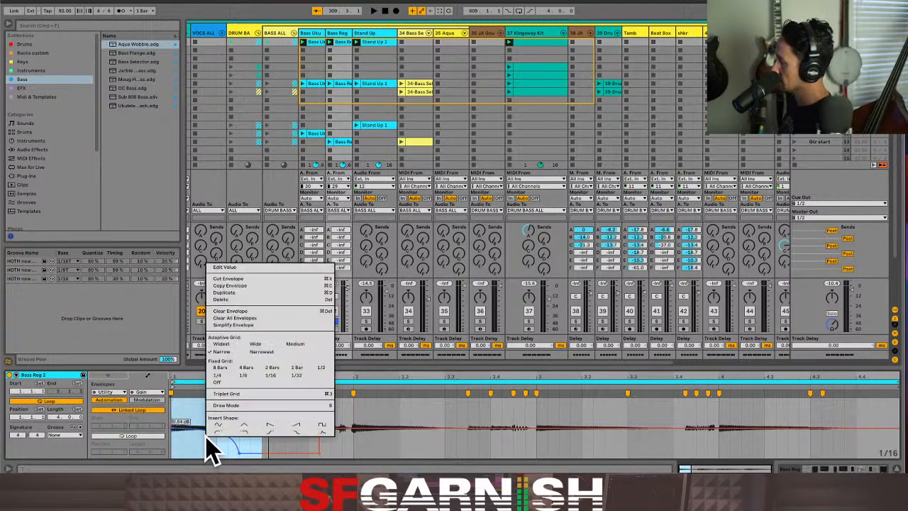
click(294, 430)
key(space)
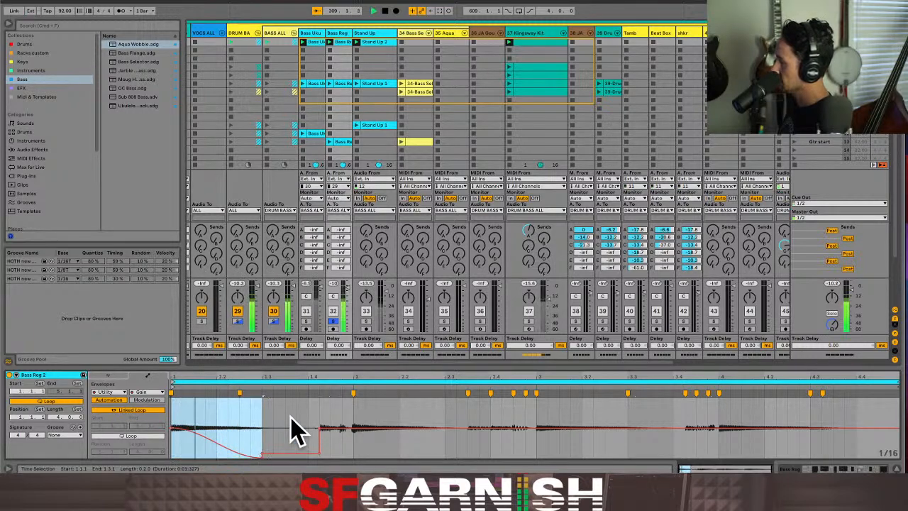
Adjust the fade's start and end levels, straighten it to end at about -24.6 dB at 1.3.1, and replay the clip.
drag(227, 448, 262, 445)
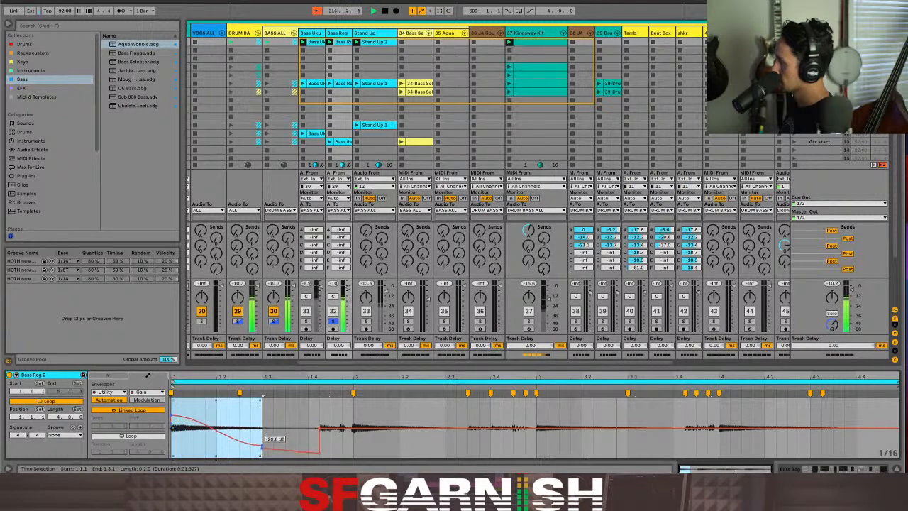
click(181, 426)
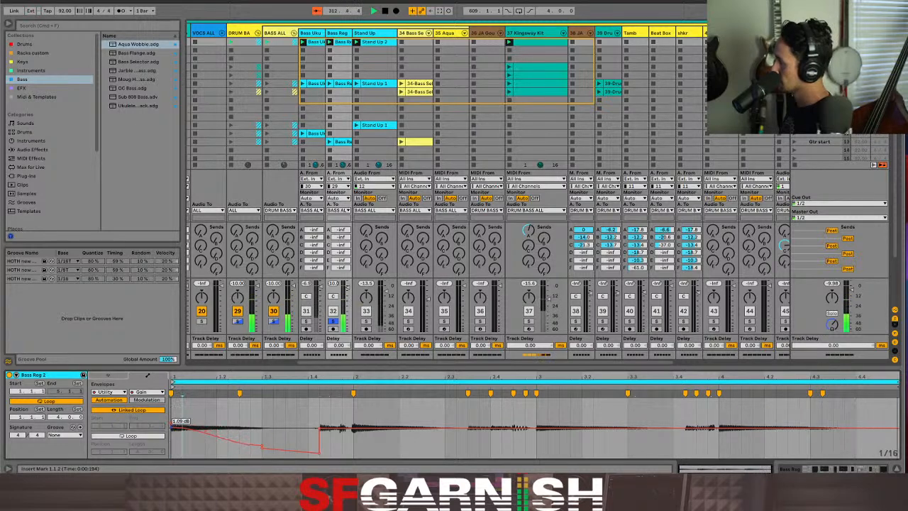
click(263, 446)
key(space)
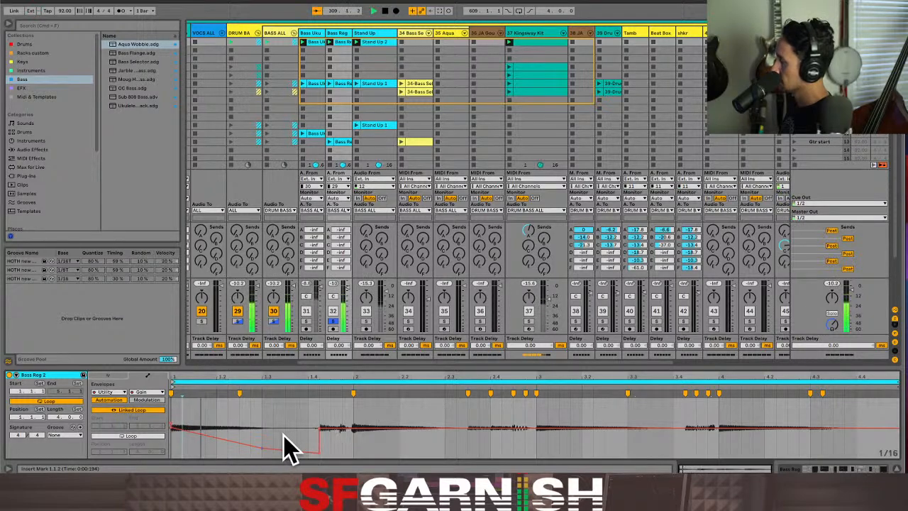
Try another preset shape near 1.2.2 in the gain envelope with its breakpoint pulled to -inf dB, and undo it.
right_click(234, 444)
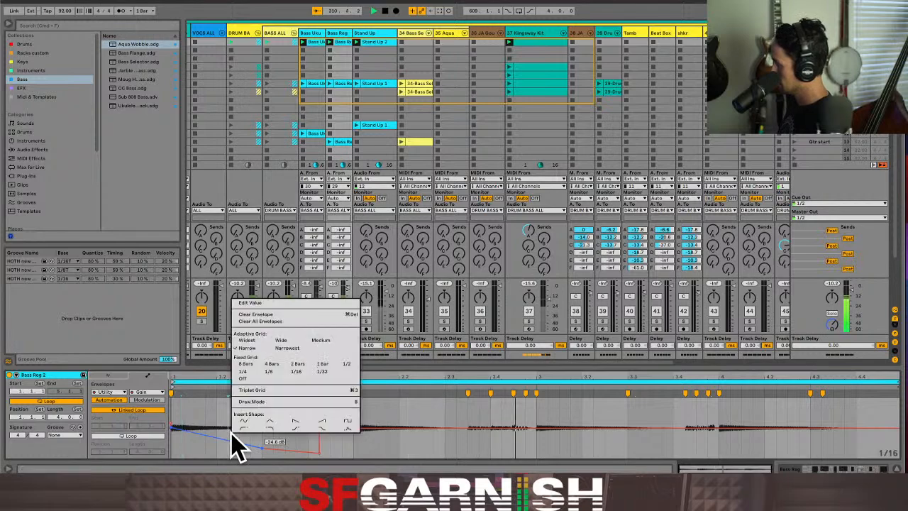
click(327, 428)
drag(239, 451, 239, 444)
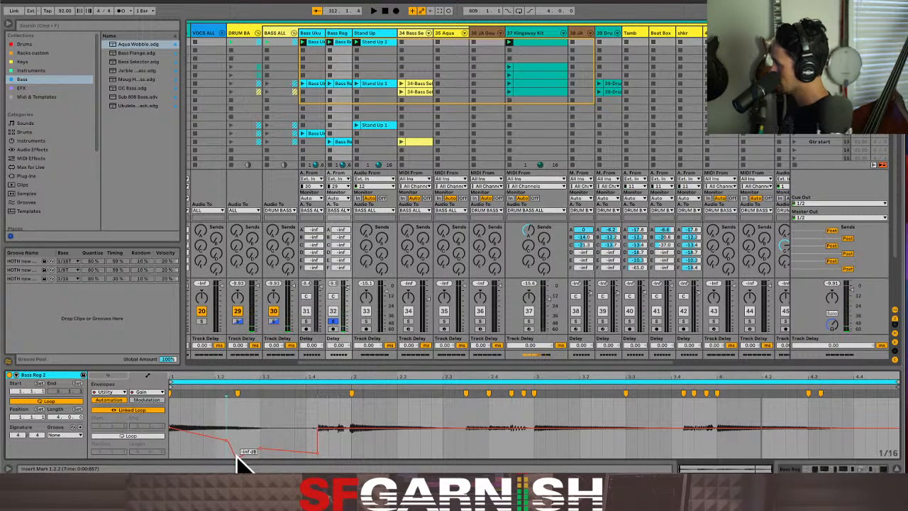
key(ctrl+z)
key(ctrl+z)
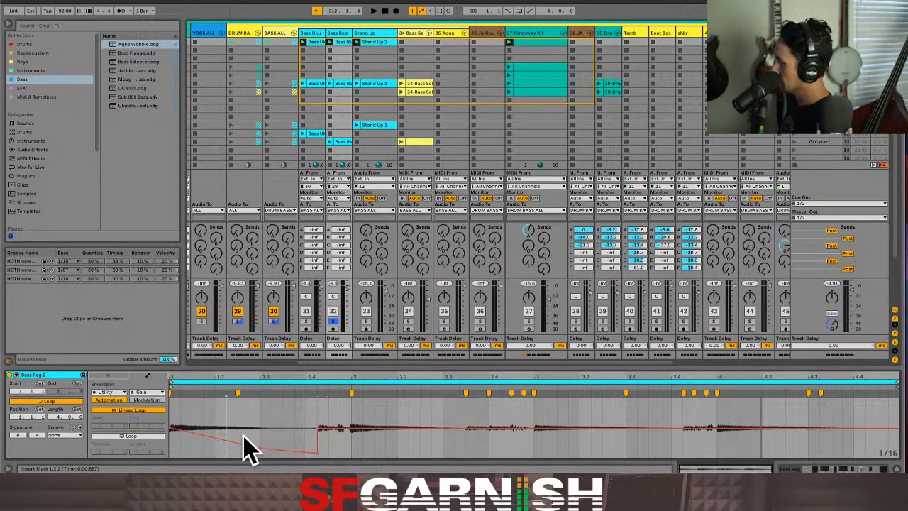
Play the loops, mute the Bass Uku and Bass Reg tracks, and set the Stand Up track's volume to -8.4 dB.
key(space)
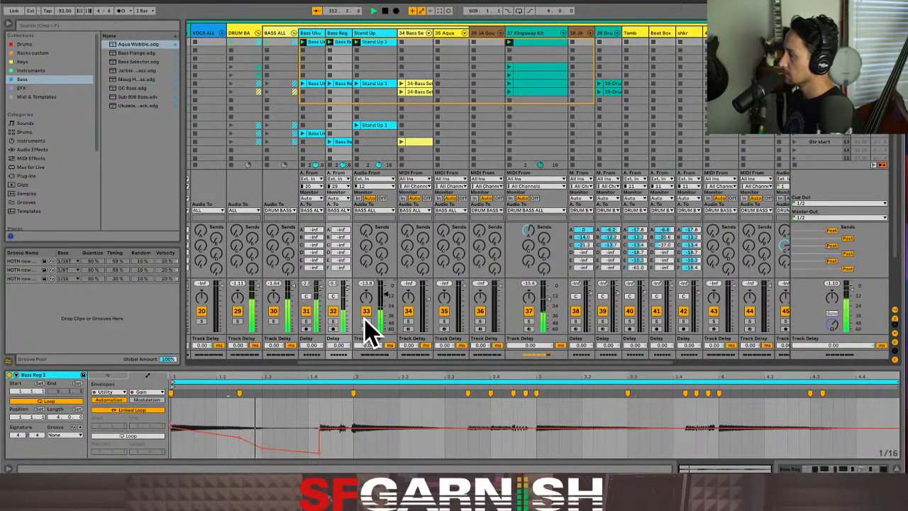
click(306, 311)
click(332, 311)
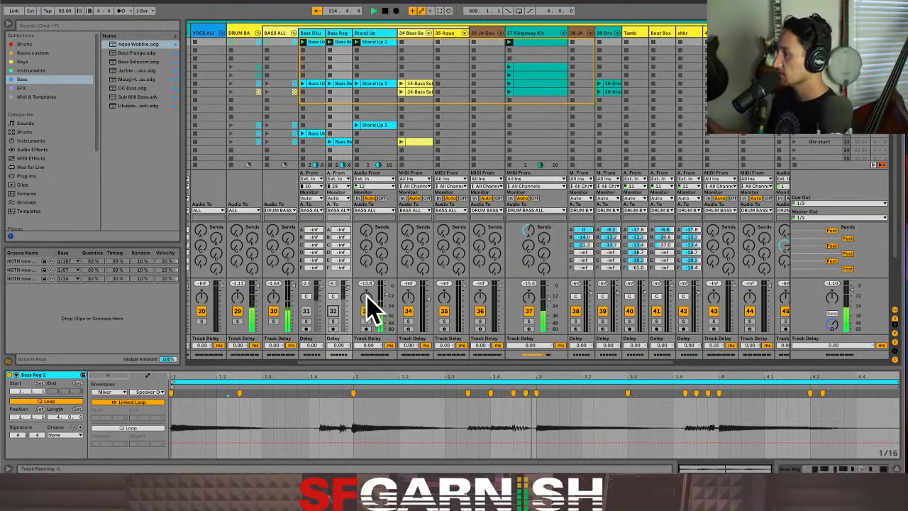
drag(384, 296, 386, 290)
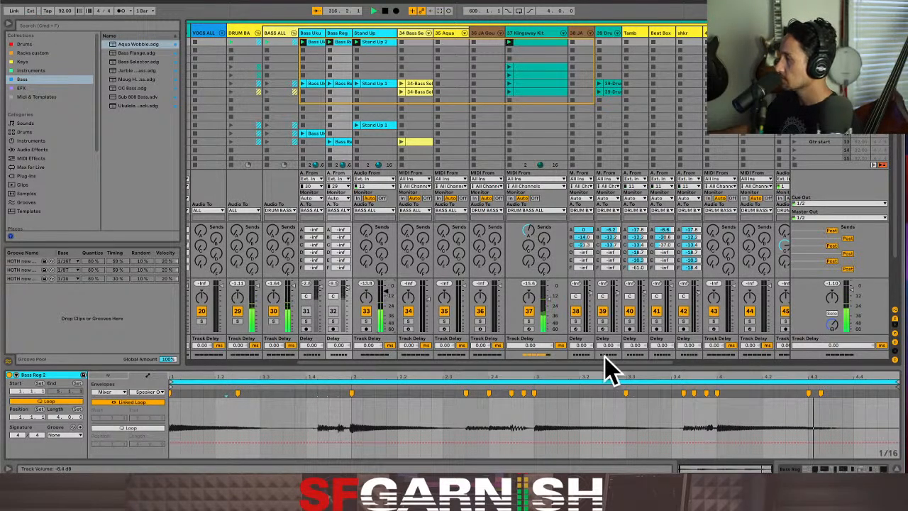
Show the Bass Reg track's devices and set its Phaser Feedback macro to 0.69.
click(826, 466)
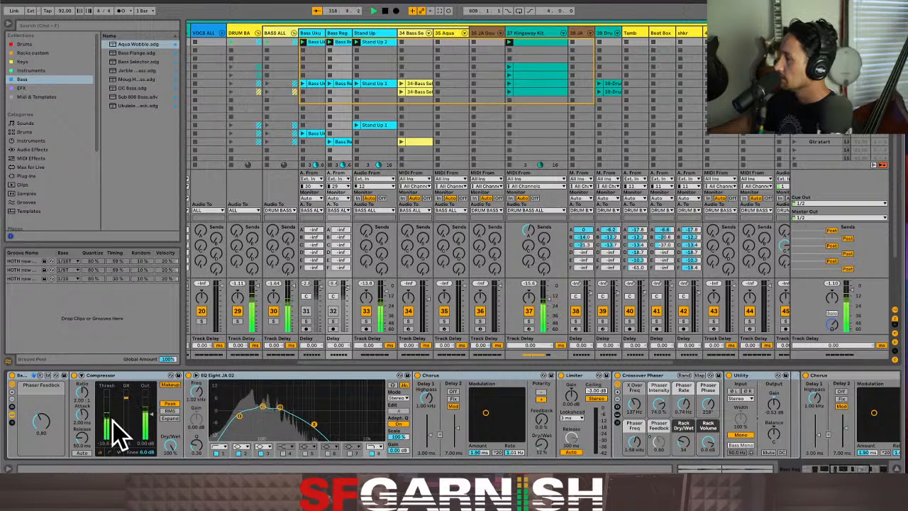
drag(44, 421, 44, 425)
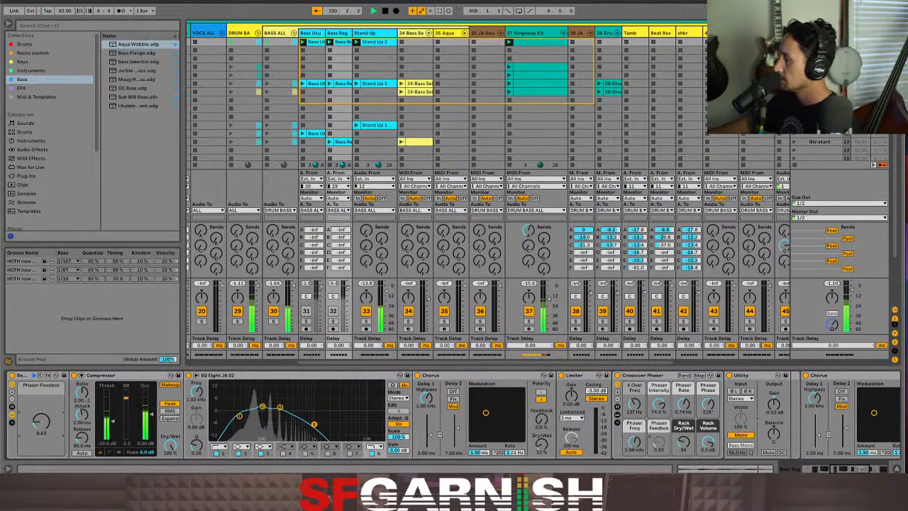
drag(44, 421, 44, 416)
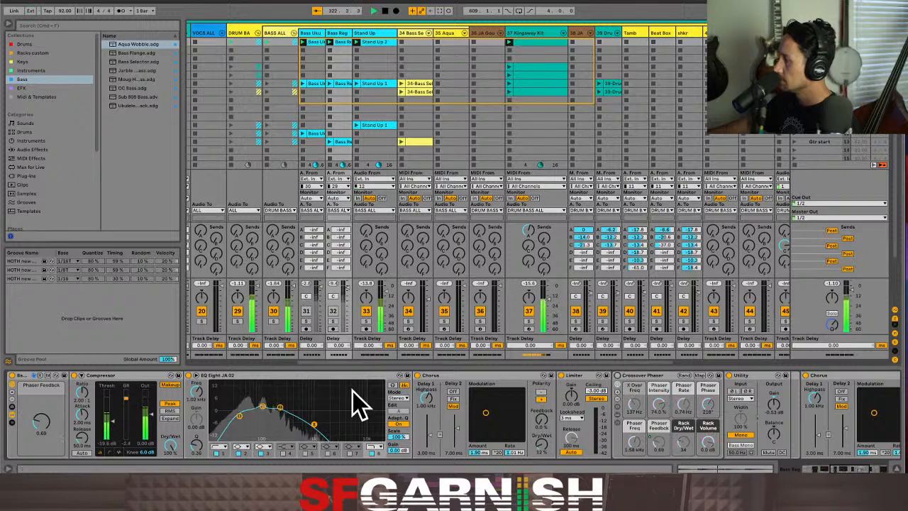
click(74, 375)
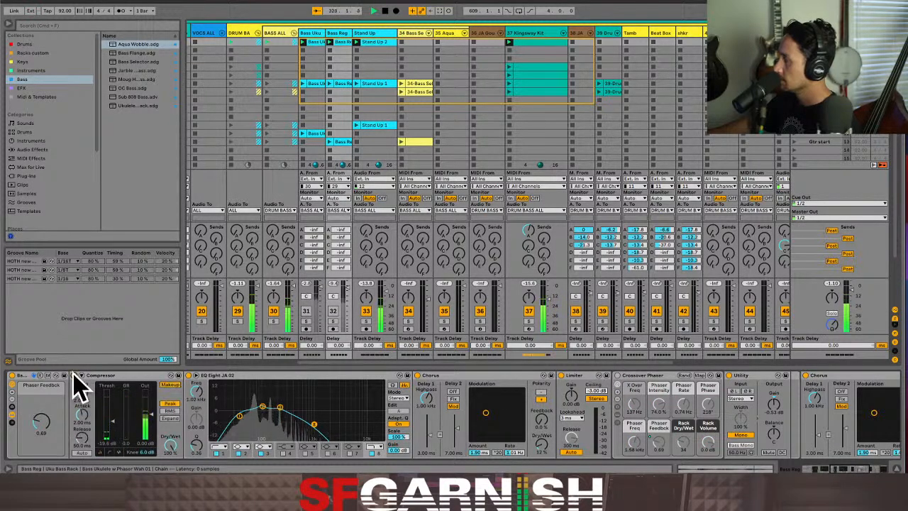
Compare the device chains of the Stand Up and Bass Reg tracks, including Bass Reg's Crossover Phaser.
click(381, 37)
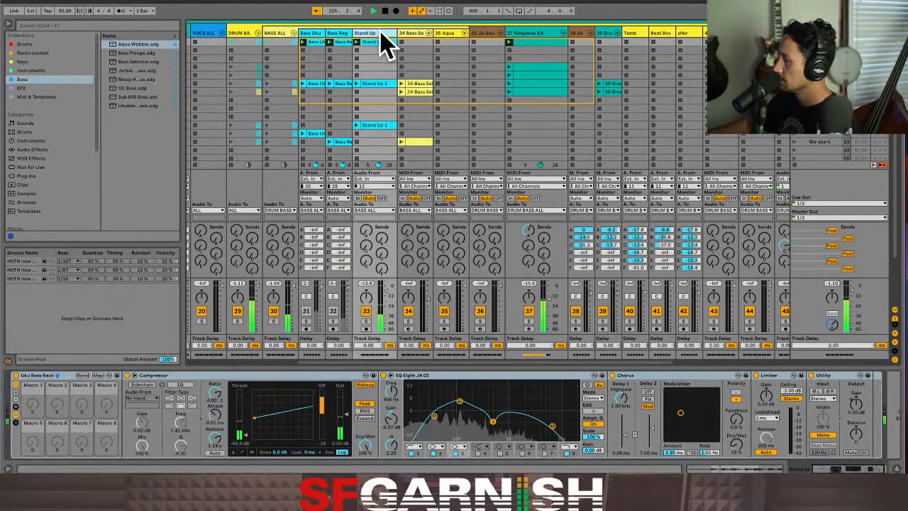
click(335, 34)
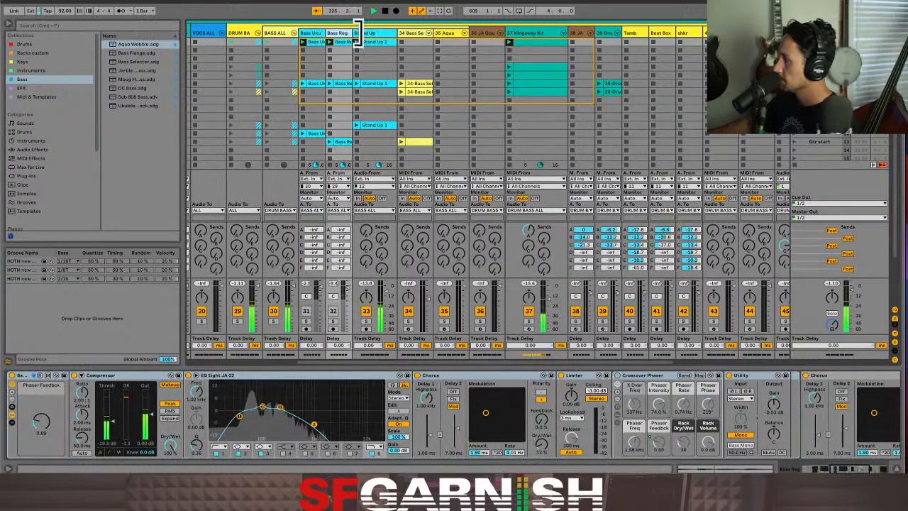
click(621, 386)
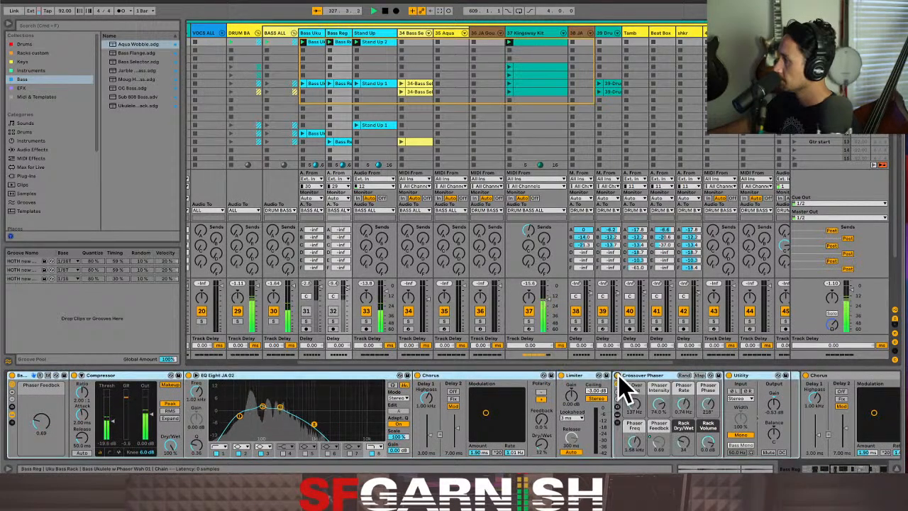
Set the Compressor threshold on the Stand Up track to -24.7 dB and mute the track.
click(384, 36)
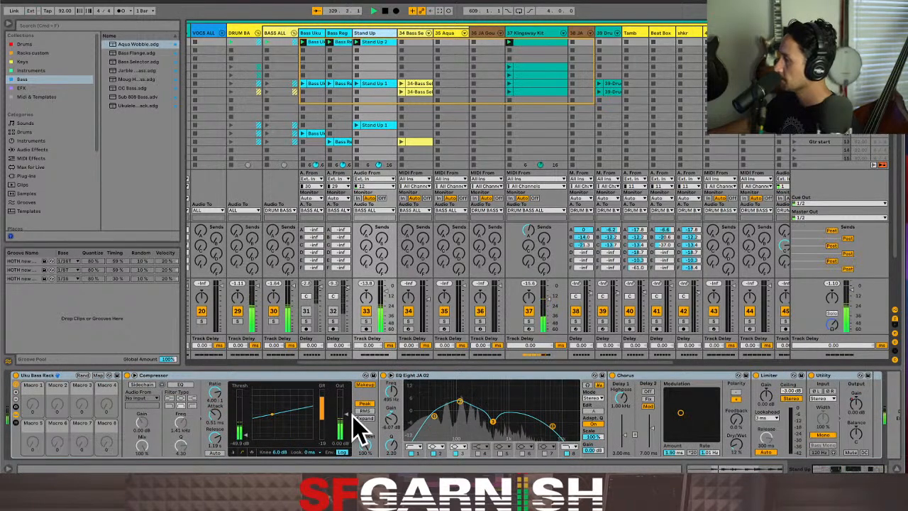
mouse_move(243, 442)
mouse_down()
mouse_move(245, 416)
mouse_move(245, 425)
mouse_up()
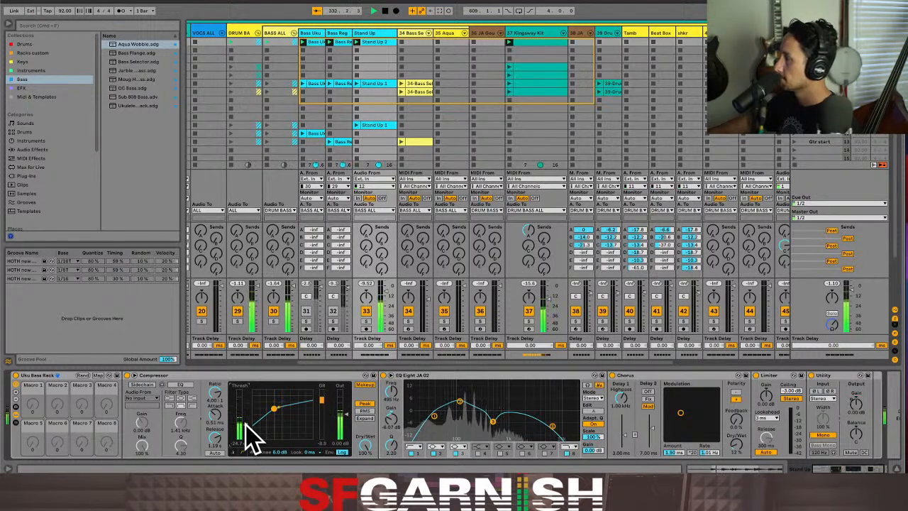
click(366, 311)
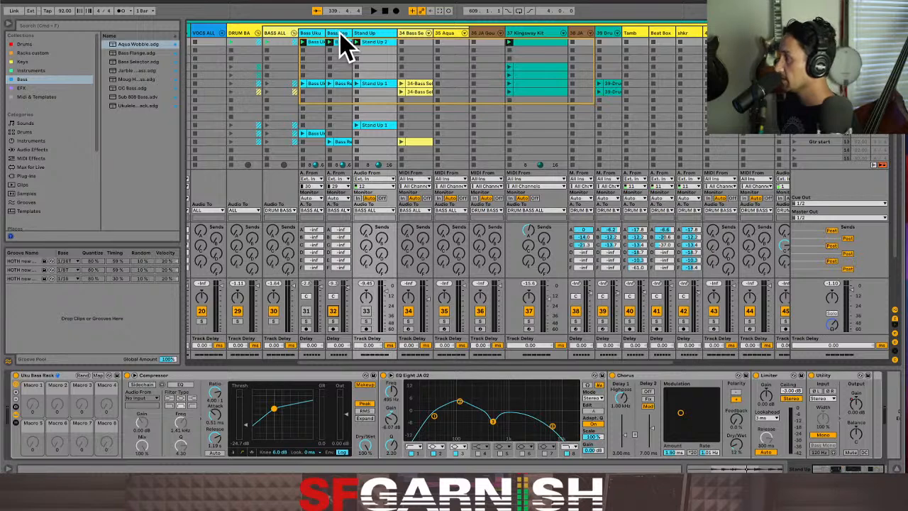
Arm the 34 Bass Selector track for recording and show its rack's chains and nested devices.
click(415, 34)
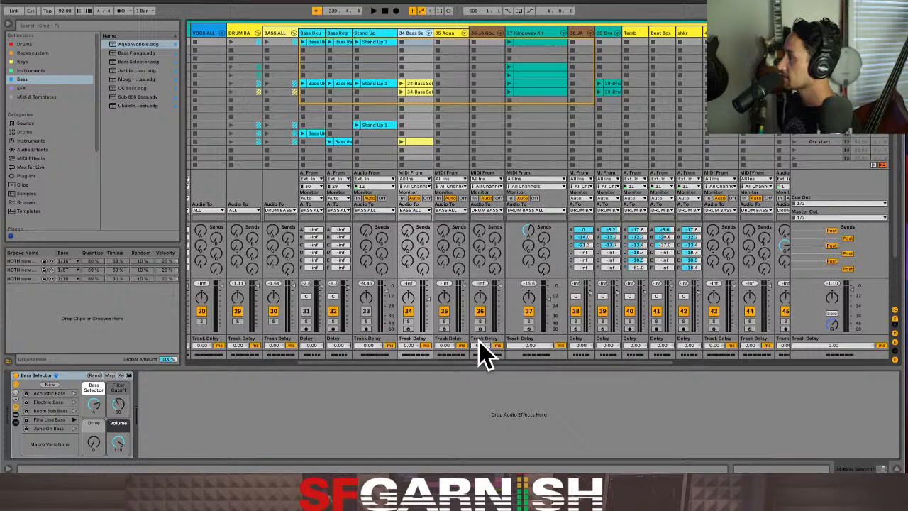
click(408, 329)
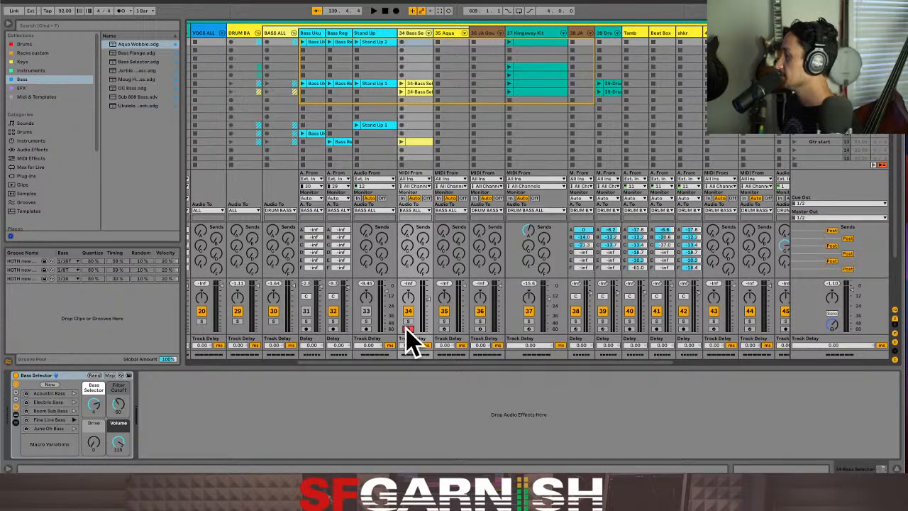
click(379, 36)
click(417, 35)
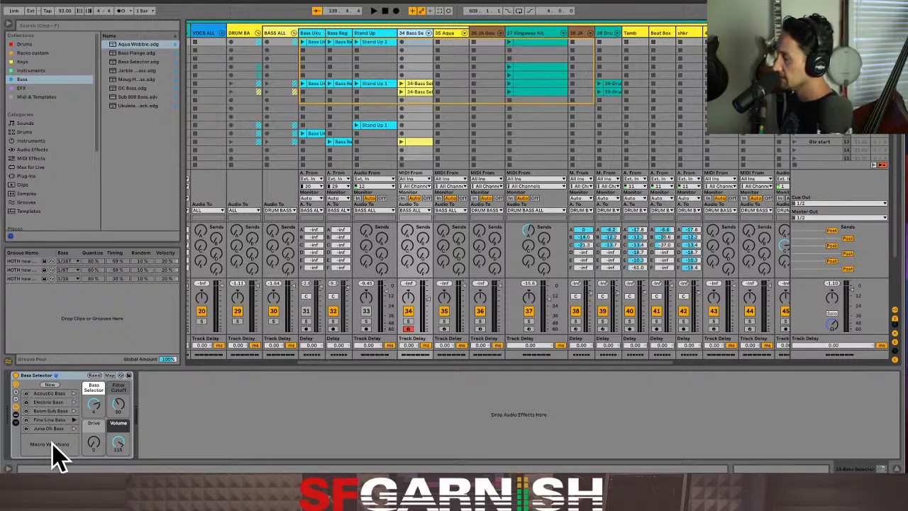
click(16, 418)
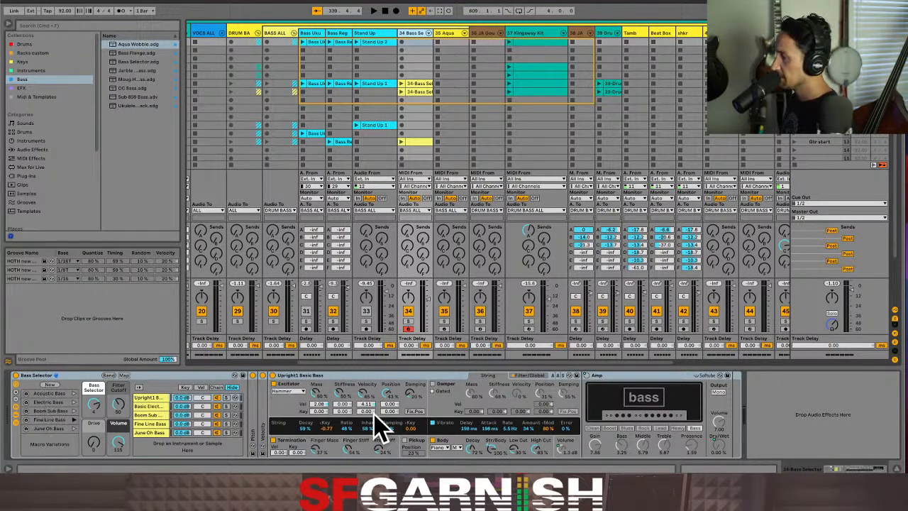
Audition the Bass Selector rack's June Oh, Electric and Fine Line Bass macro variations, and recall Boom Sub Bass.
click(74, 429)
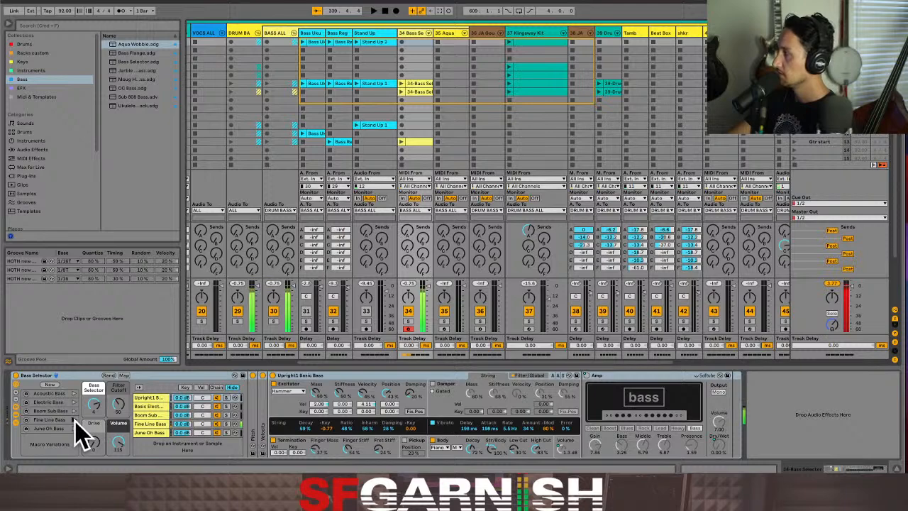
click(75, 429)
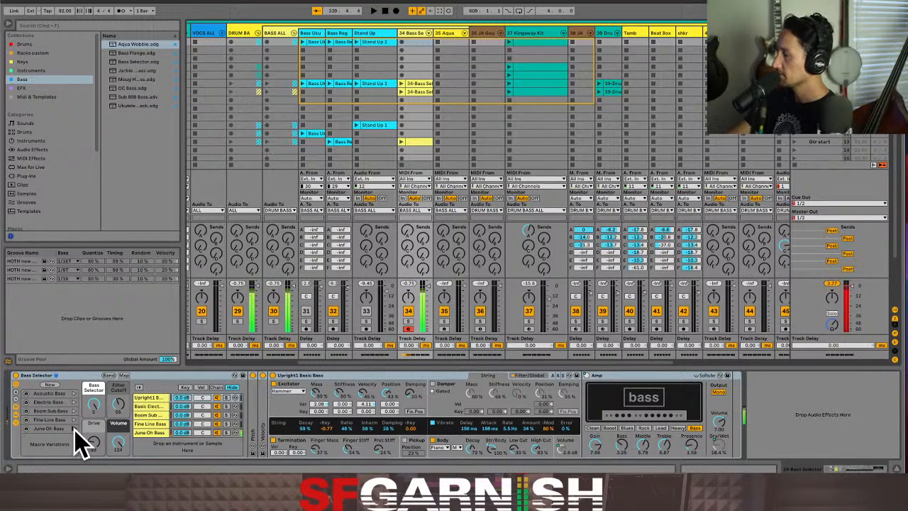
click(73, 402)
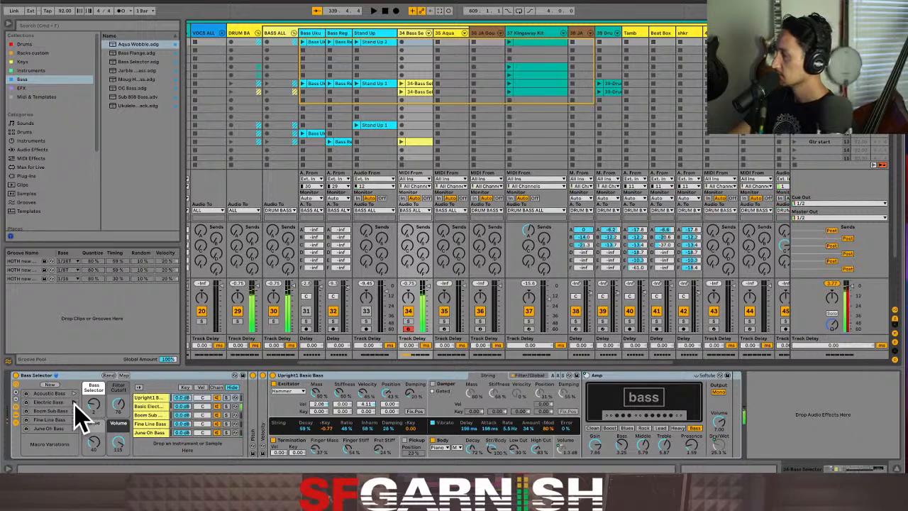
click(74, 411)
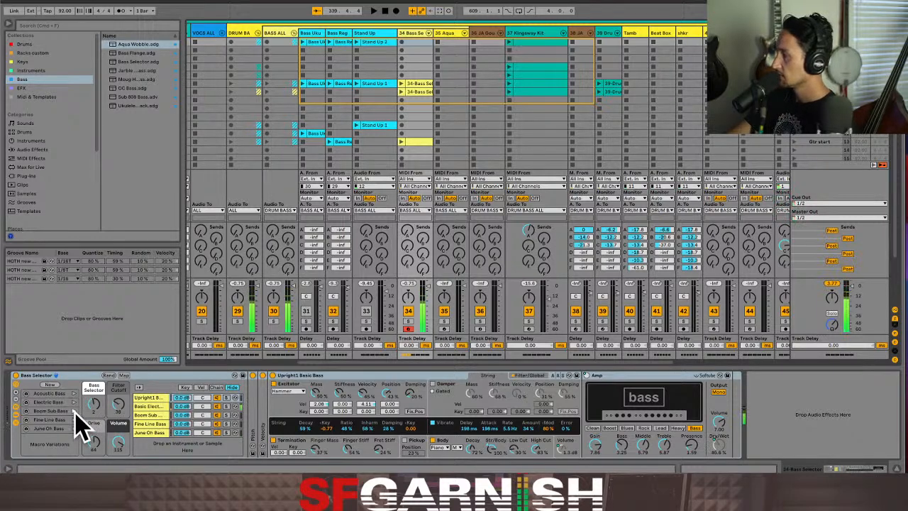
click(75, 405)
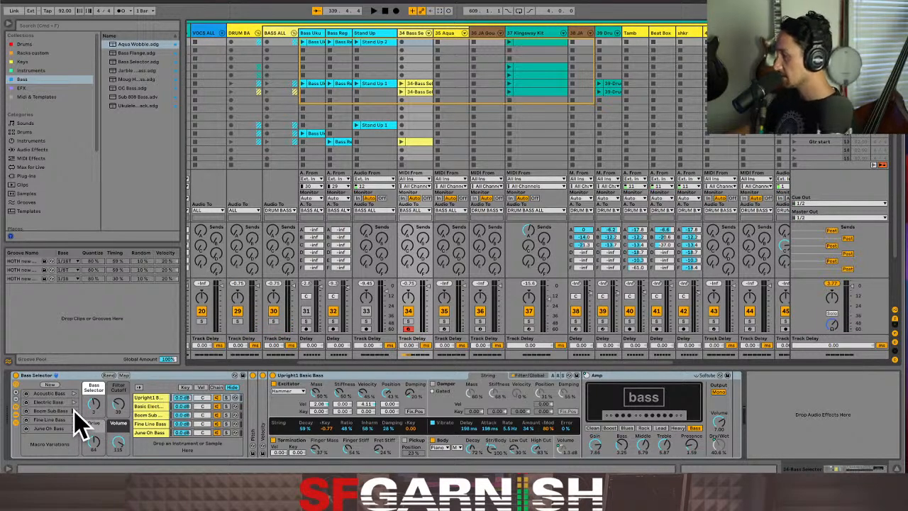
click(74, 410)
click(74, 420)
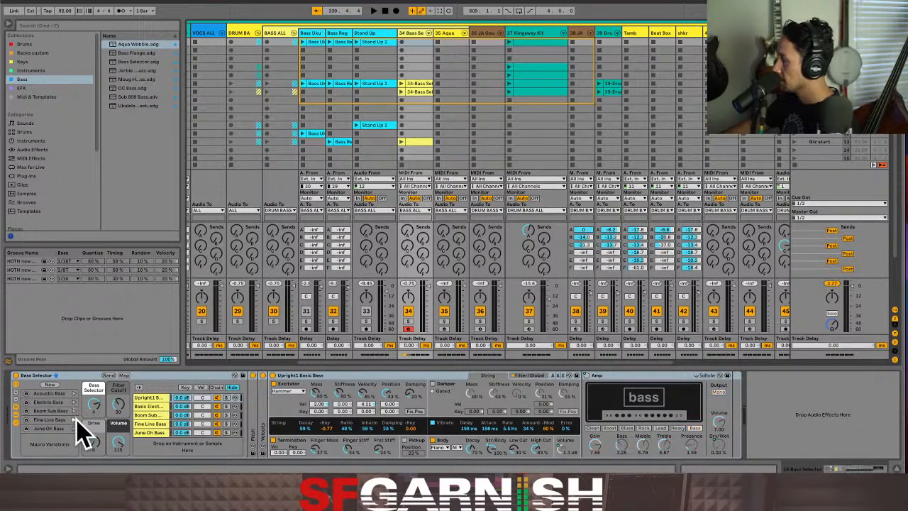
click(74, 411)
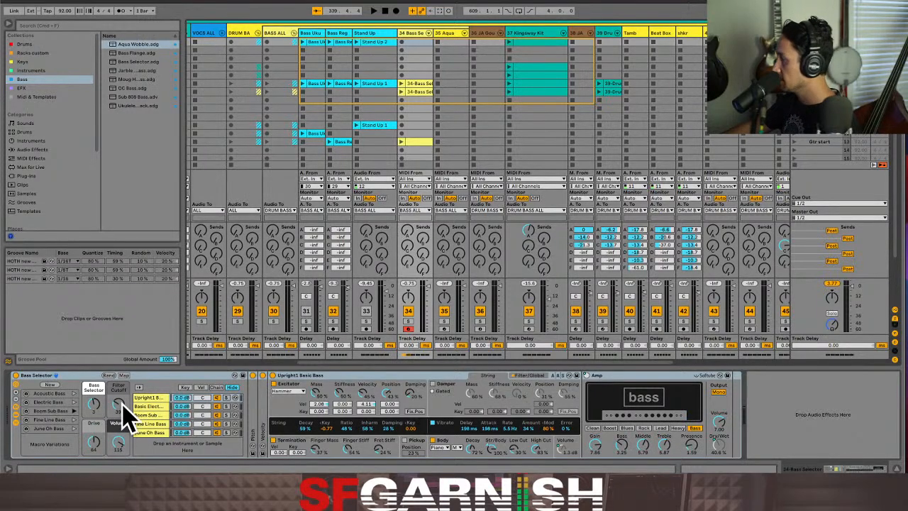
Inspect the devices in each Bass Selector chain, from Upright1 Basic Bass through June Oh Bass.
click(146, 395)
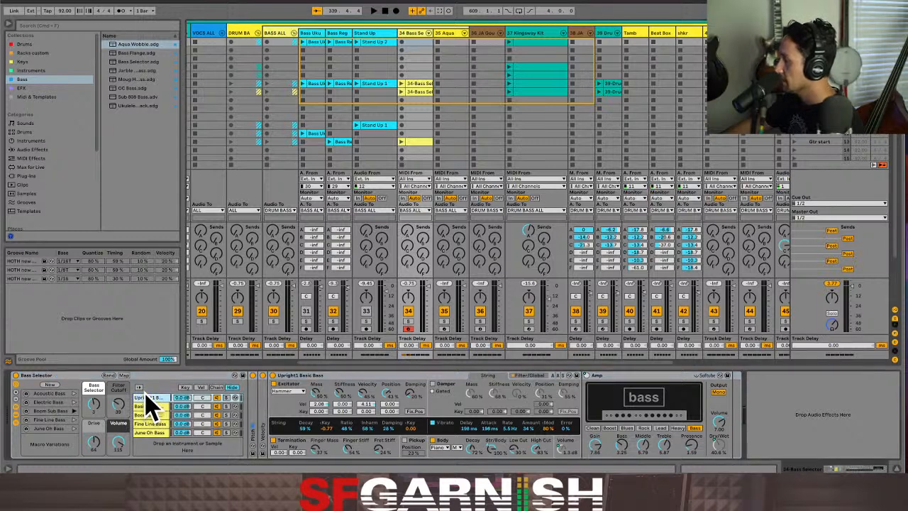
click(149, 407)
click(149, 415)
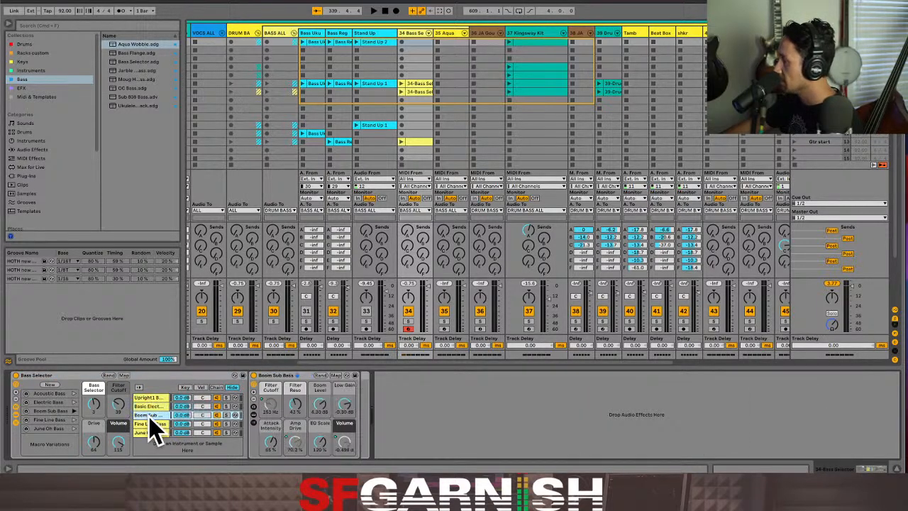
click(149, 424)
click(150, 432)
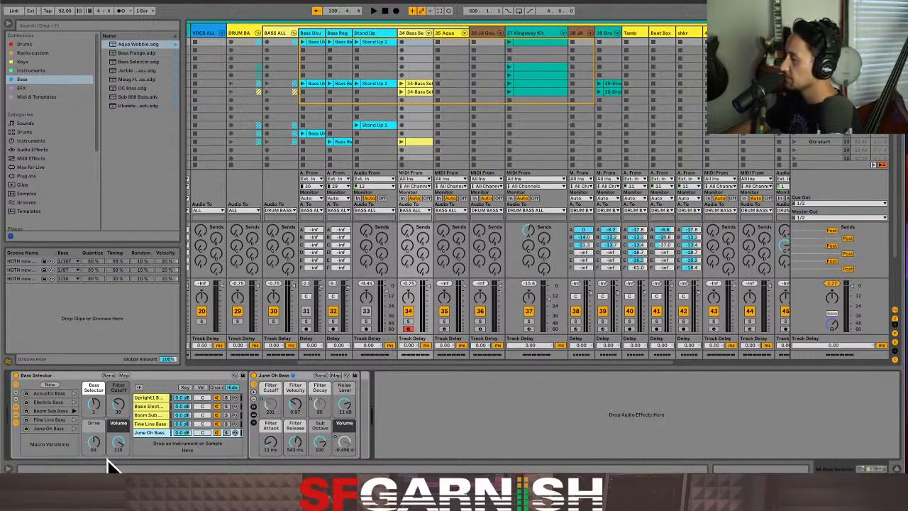
Try expanding the Bass Selector rack to twelve macro controls and reduce it back to four.
click(16, 392)
click(16, 392)
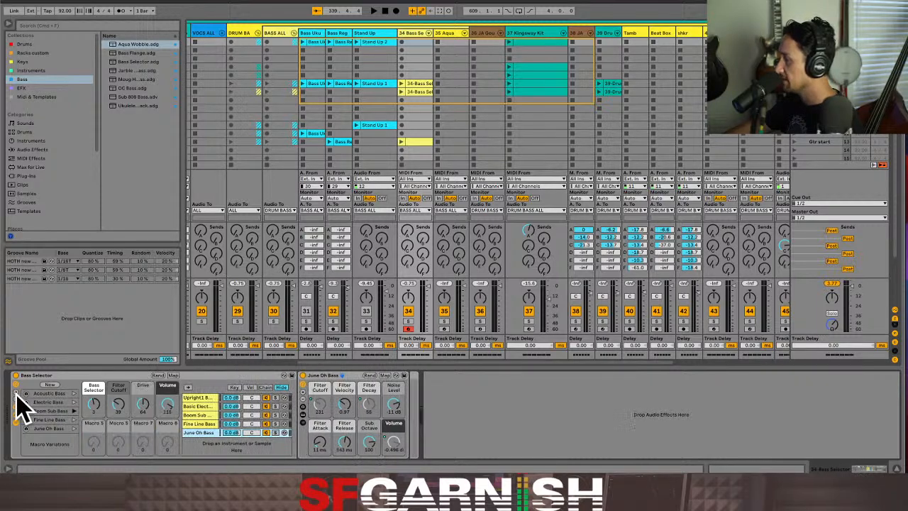
click(15, 392)
click(15, 401)
click(16, 401)
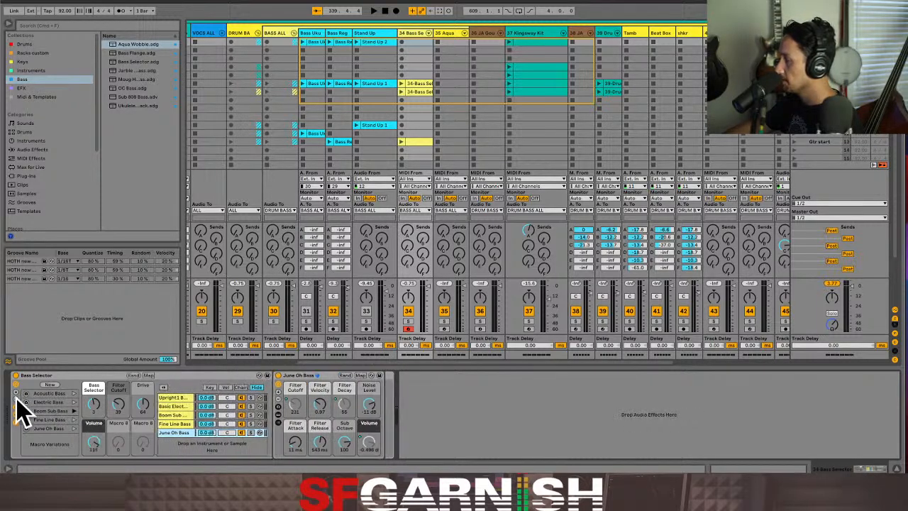
click(16, 401)
click(16, 393)
click(16, 392)
click(16, 393)
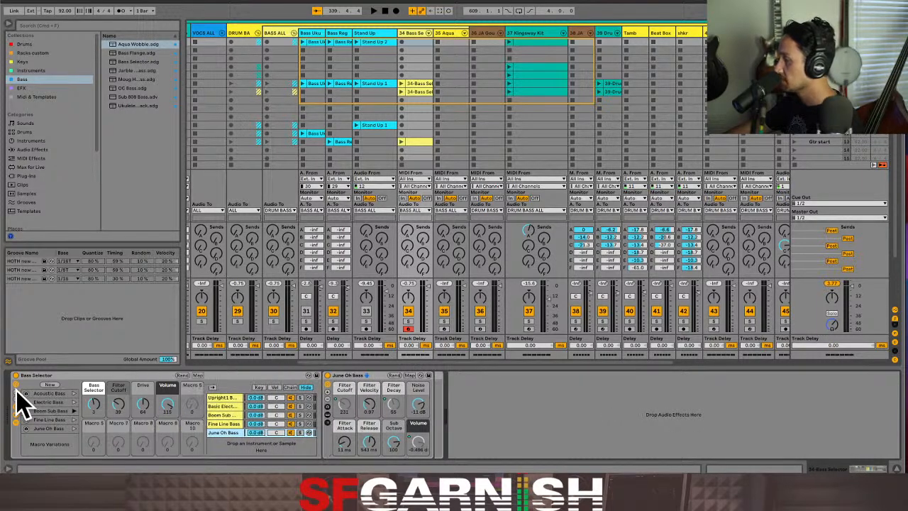
click(15, 393)
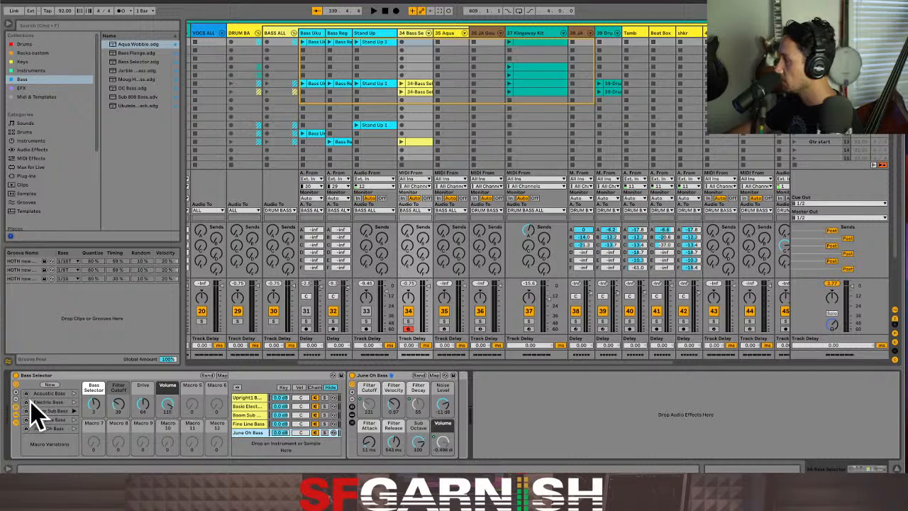
click(18, 401)
click(17, 401)
click(17, 401)
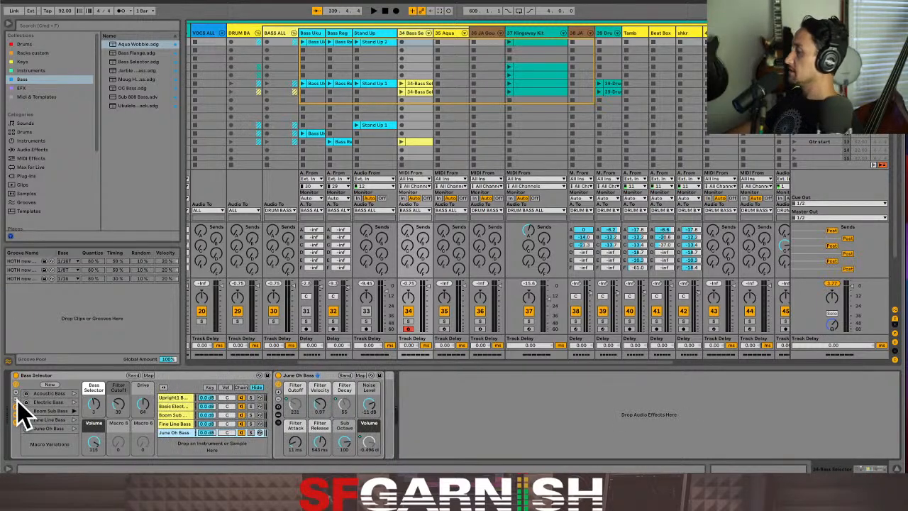
click(17, 401)
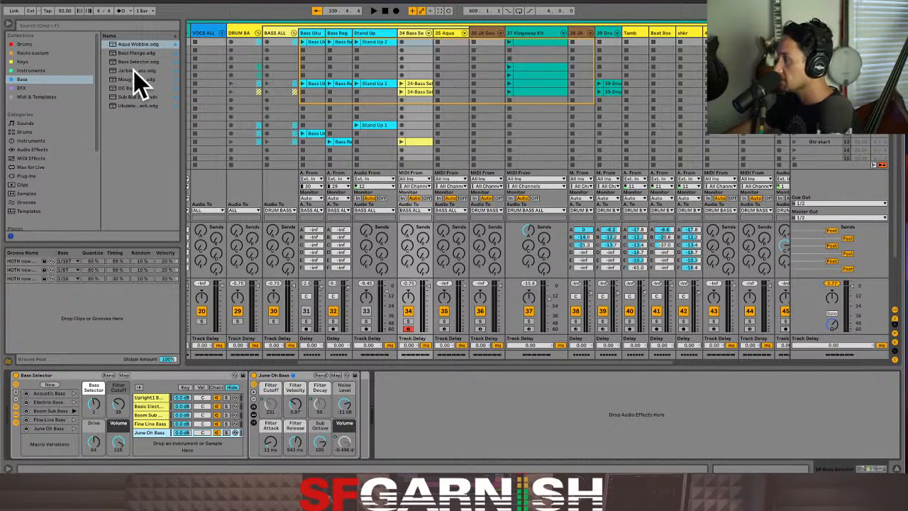
Hide the browser and launch the top-row Kingsway Kit and Bass Uku clips with the Bass Uku track unmuted.
click(9, 24)
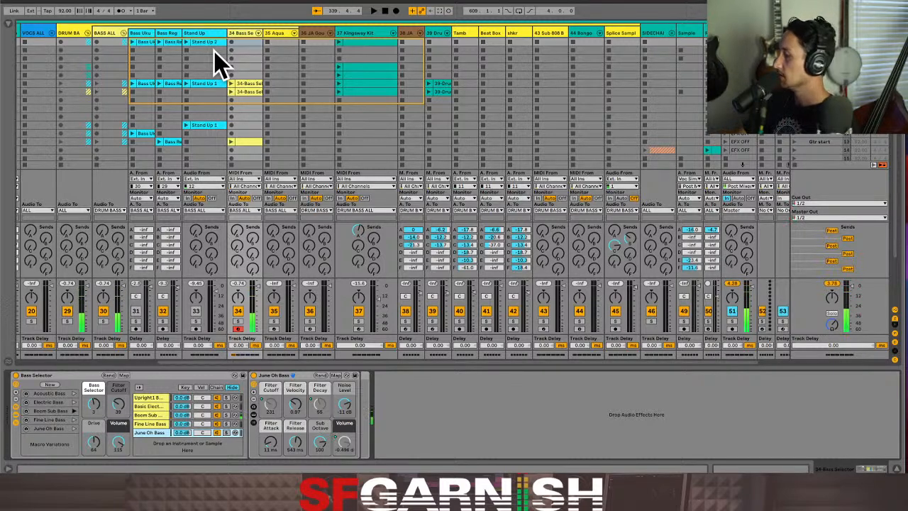
click(340, 43)
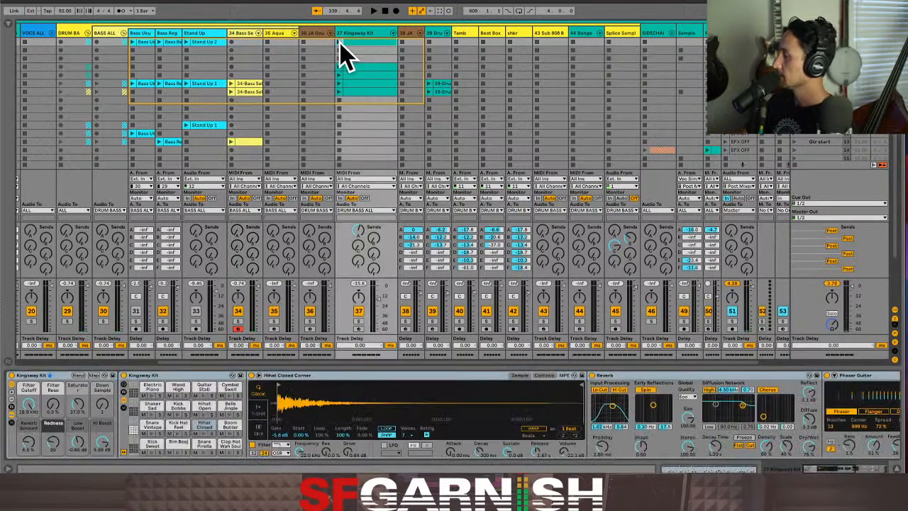
click(133, 42)
click(133, 42)
click(136, 311)
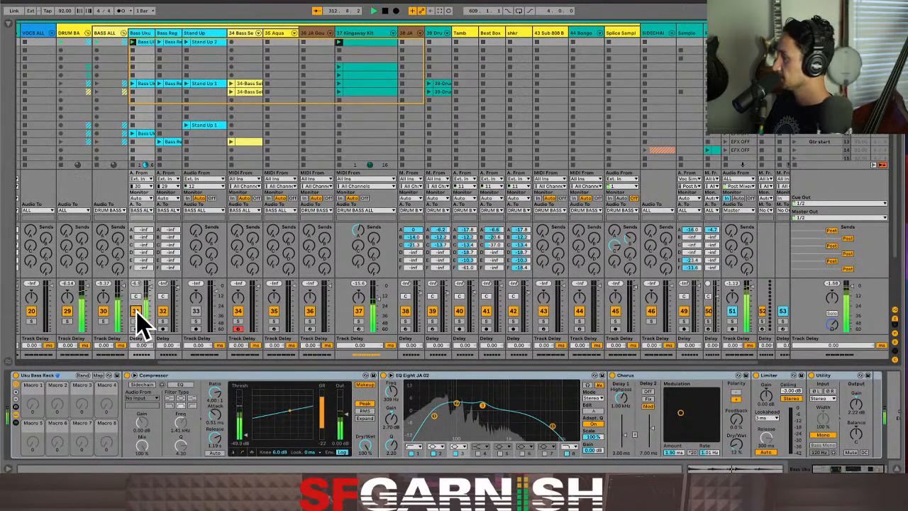
Record an 8-bar MIDI bass loop into the first slot of the 34 Bass Selector track during playback, and lower that track's volume.
click(244, 43)
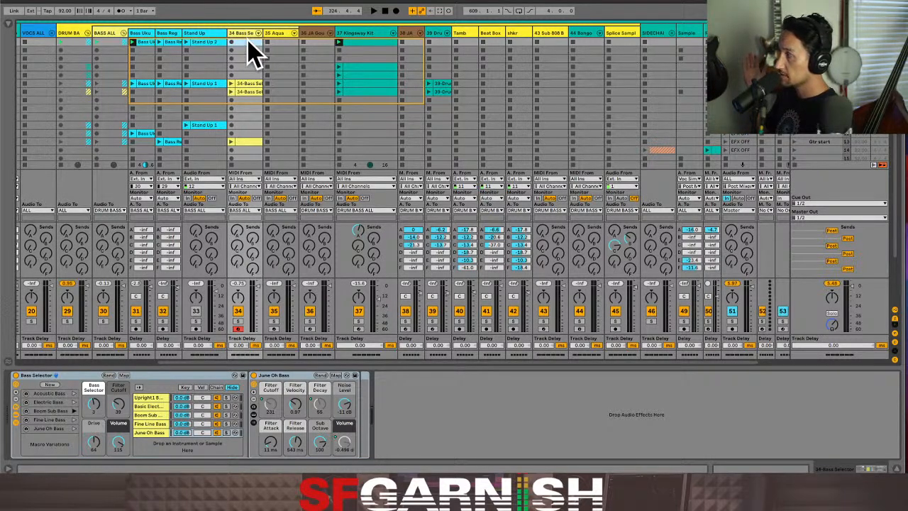
click(247, 58)
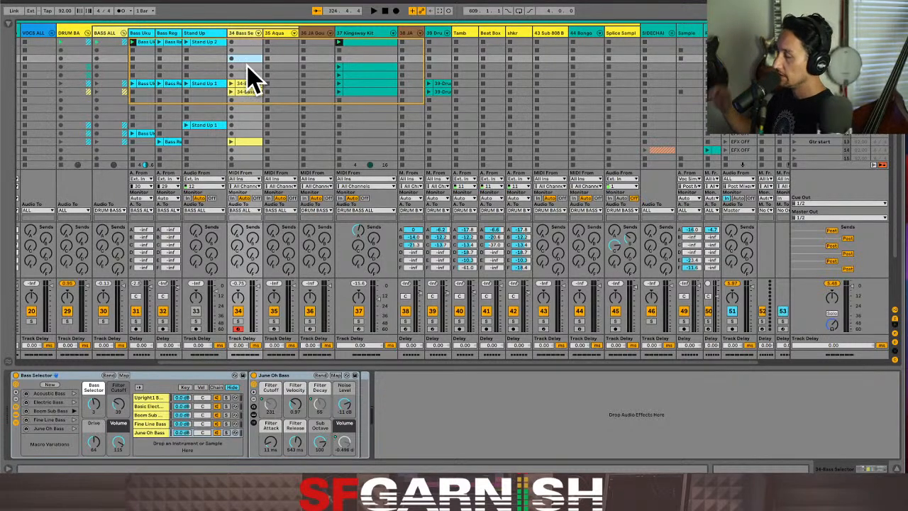
click(249, 42)
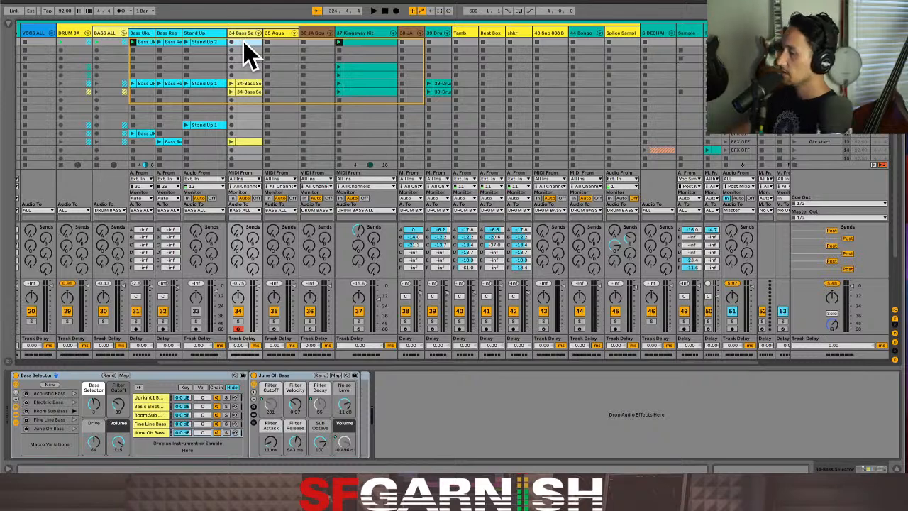
key(space)
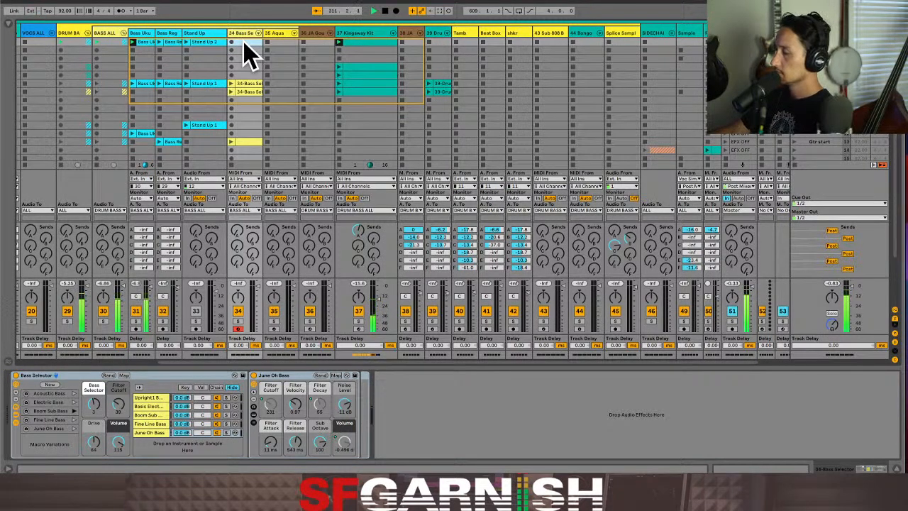
double_click(243, 42)
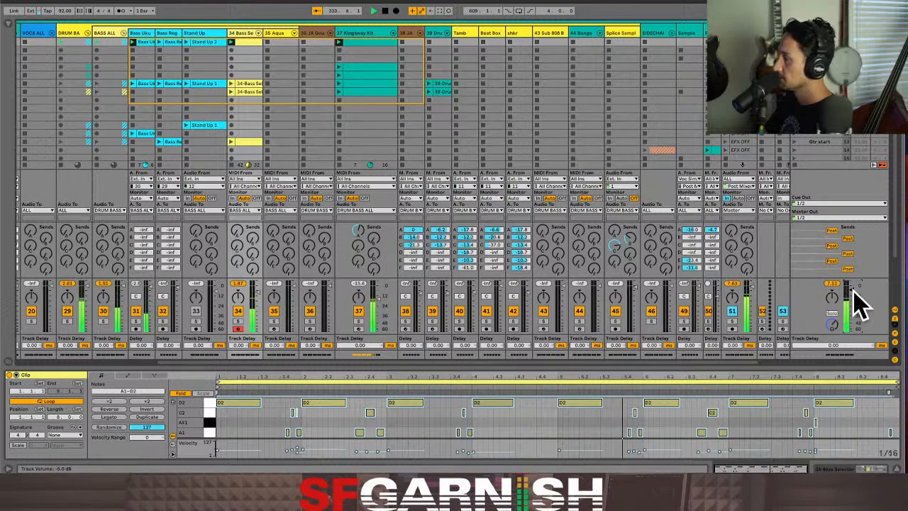
drag(257, 291, 260, 306)
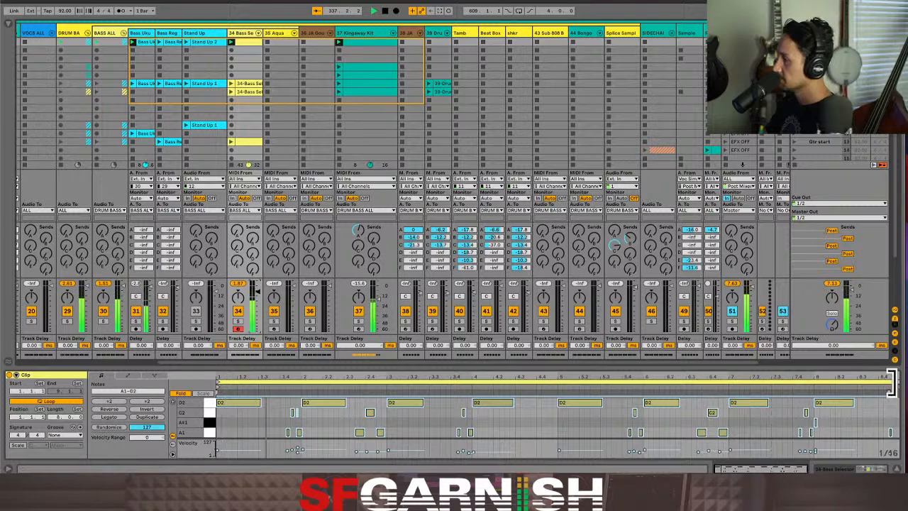
Shorten the new MIDI bass clip's loop to 4 bars and briefly solo the 34 Bass Selector track to hear it alone.
mouse_move(891, 383)
mouse_down()
mouse_move(465, 380)
mouse_move(560, 384)
mouse_up()
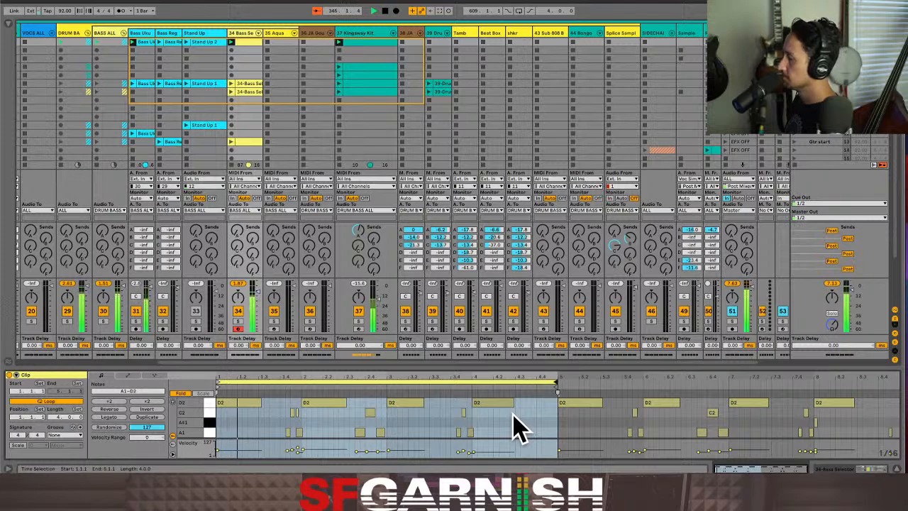
click(238, 320)
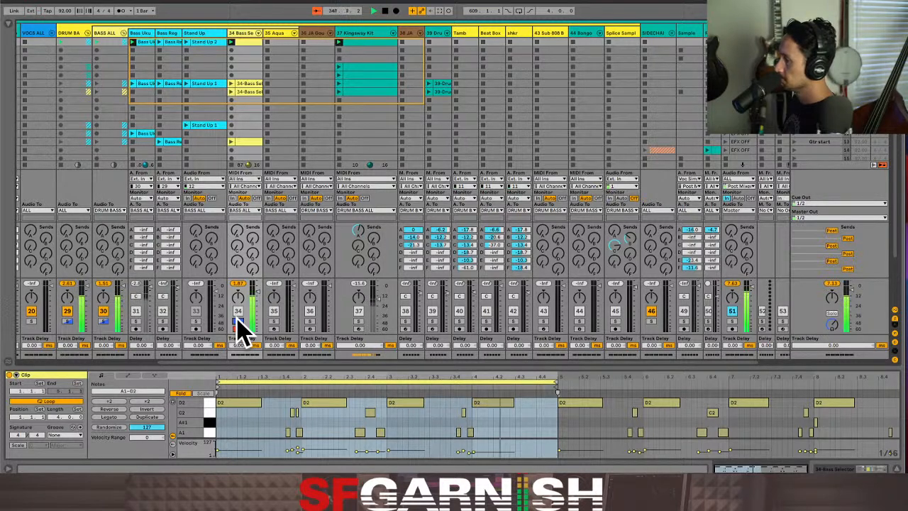
click(238, 321)
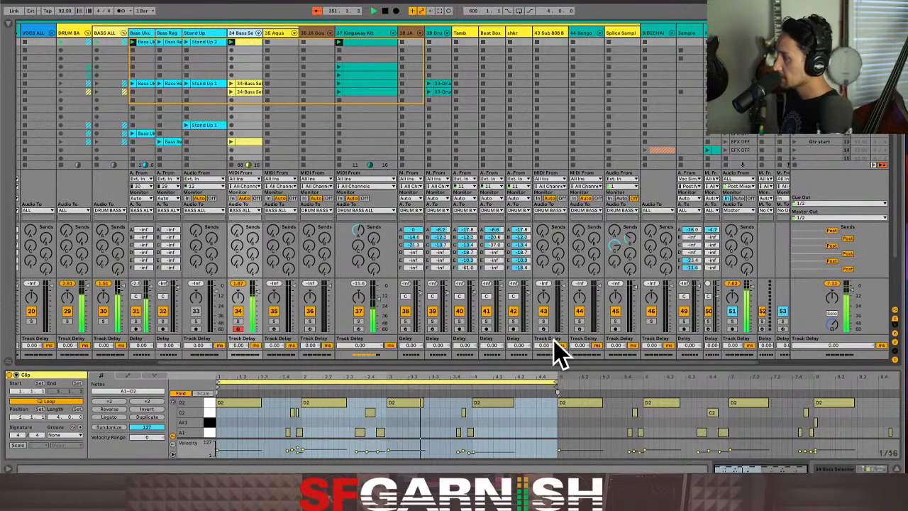
Audition the Acoustic Bass macro variation on the Bass Selector rack and switch it to Electric Bass.
key(shift+Tab)
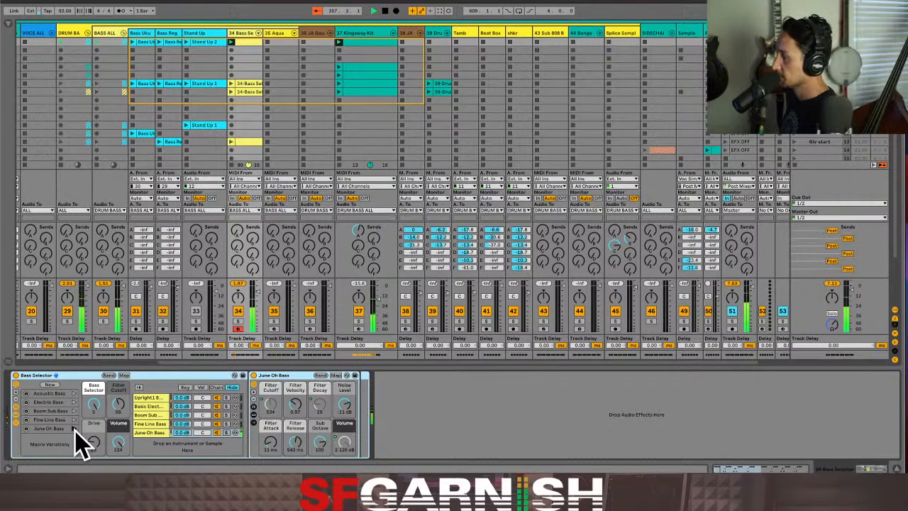
click(74, 394)
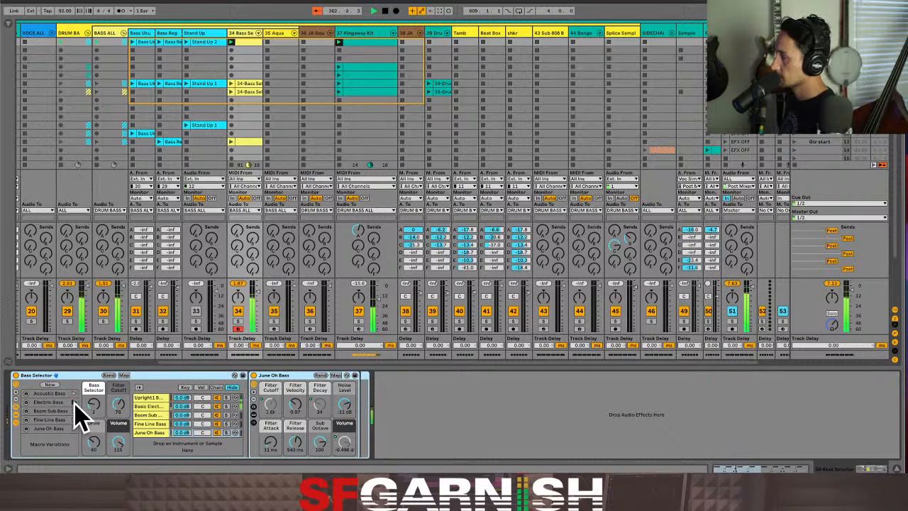
click(74, 402)
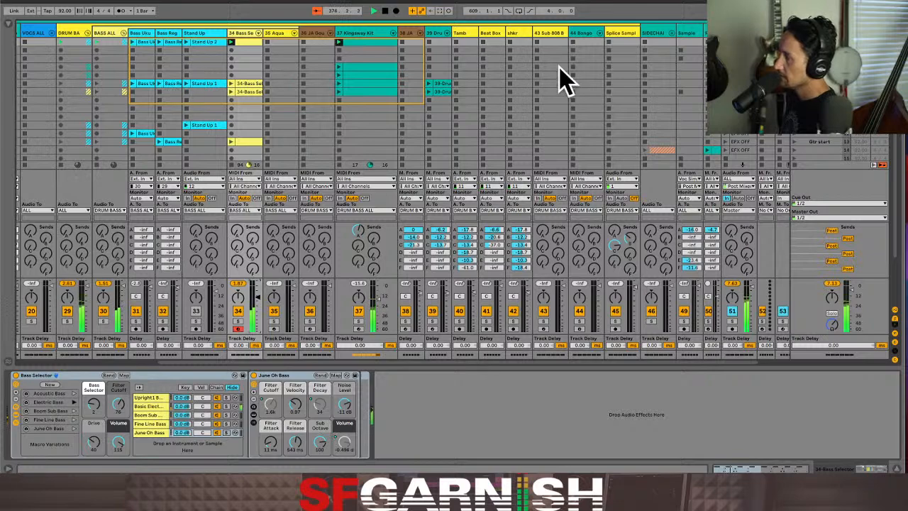
Open the top-row Bass Selector clip's notes and delete the extra short C2 note near the end of the first bar.
click(254, 42)
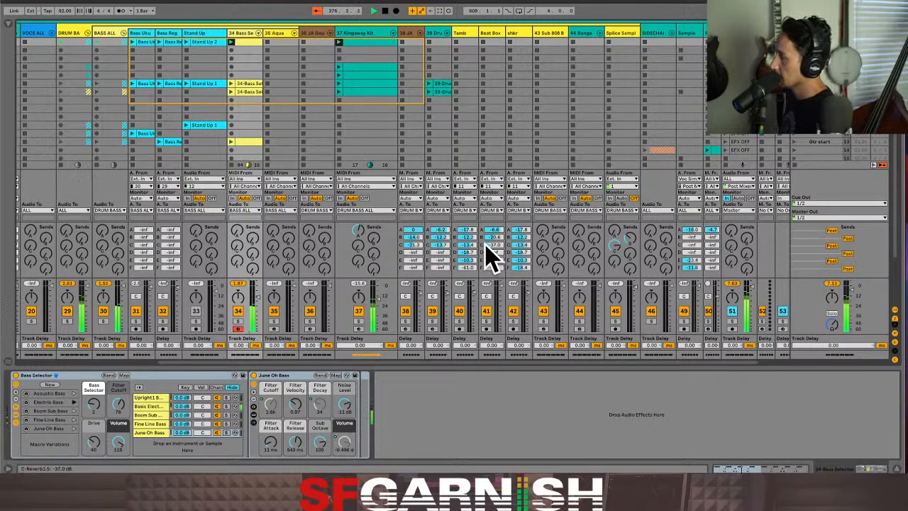
click(741, 460)
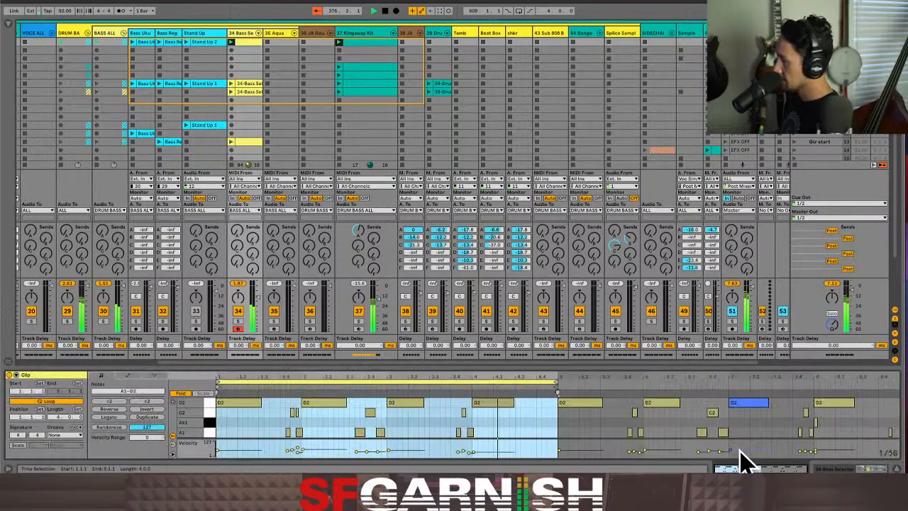
click(296, 413)
key(Delete)
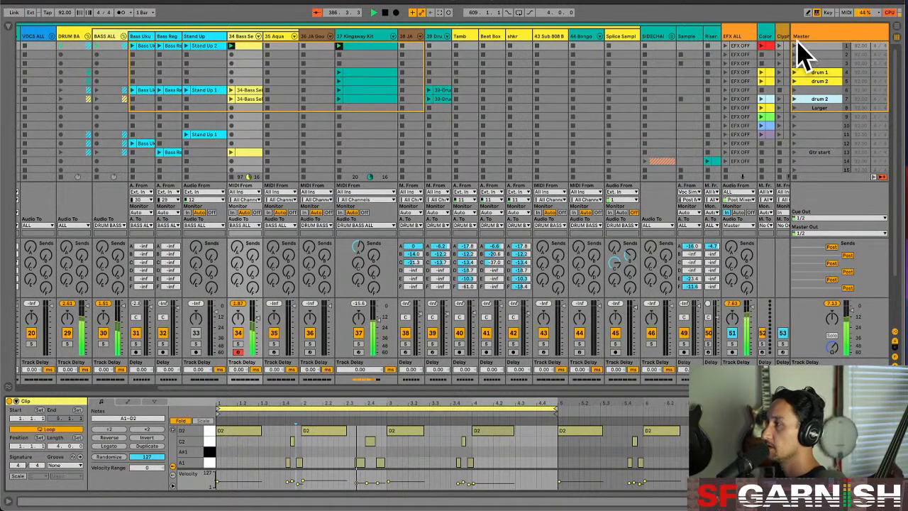
Launch the first scene, deactivate its Stand Up 2 clip and turn the Stand Up track back on.
click(794, 47)
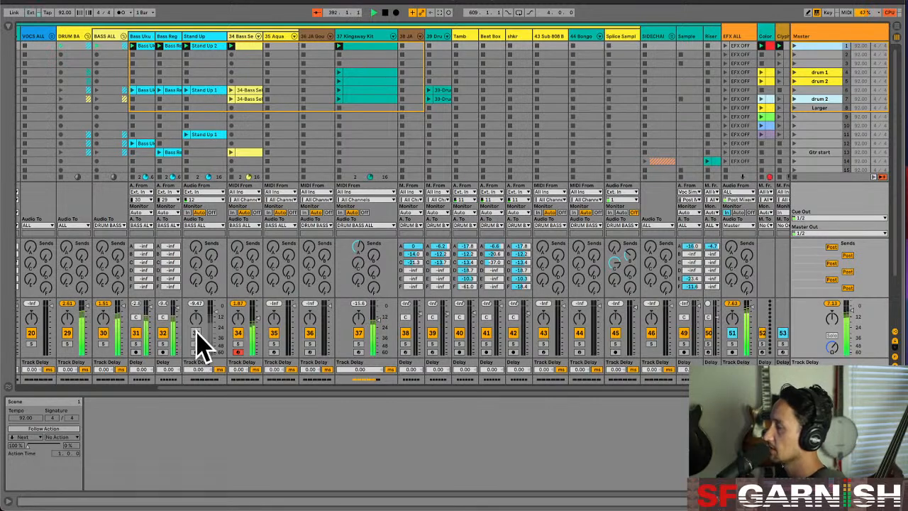
click(210, 47)
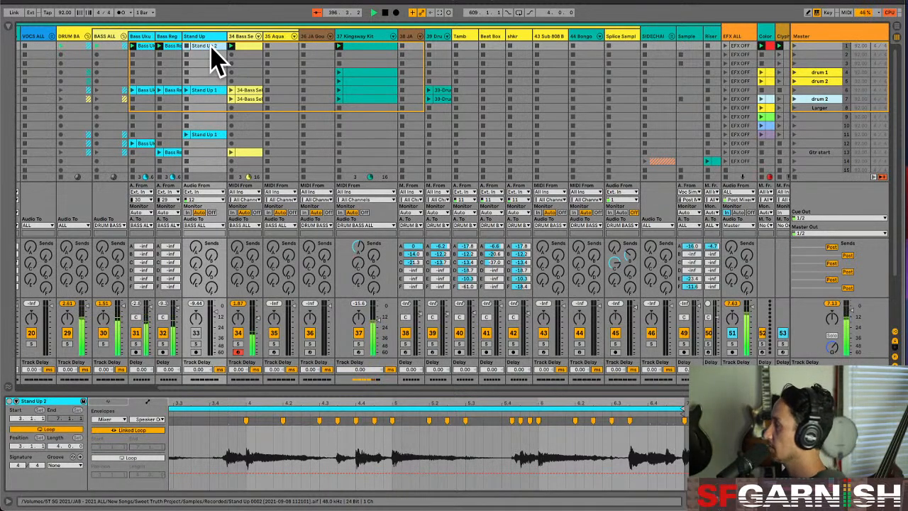
click(197, 334)
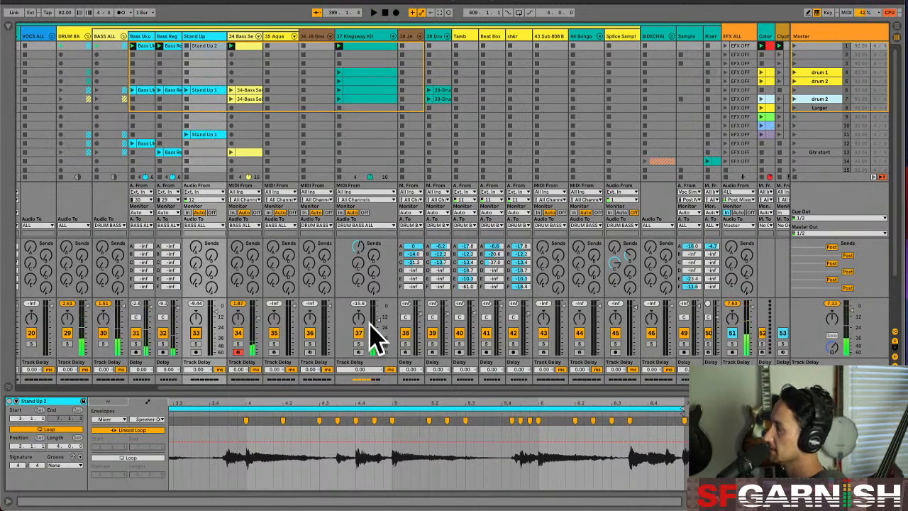
Toggle the mixer's per-track CPU performance meters off and back on.
drag(307, 387, 298, 408)
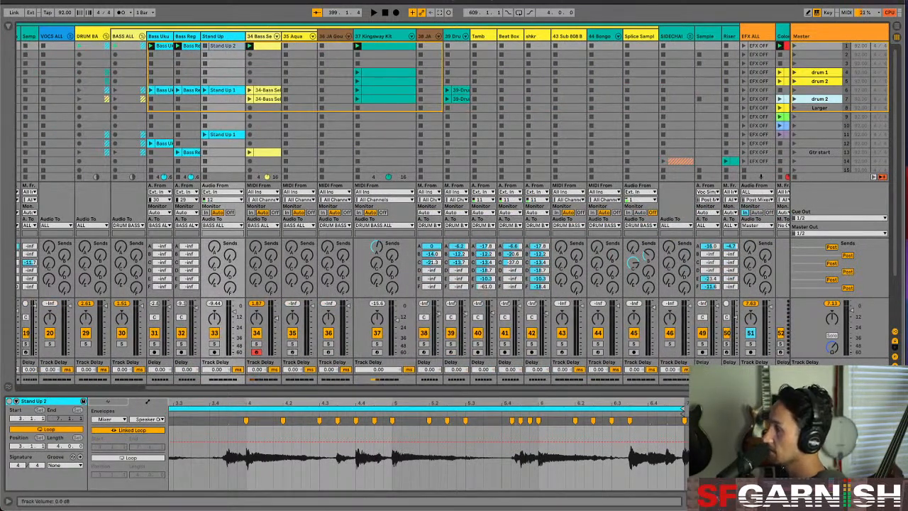
mouse_move(760, 177)
mouse_down()
mouse_move(761, 187)
mouse_move(760, 176)
mouse_up()
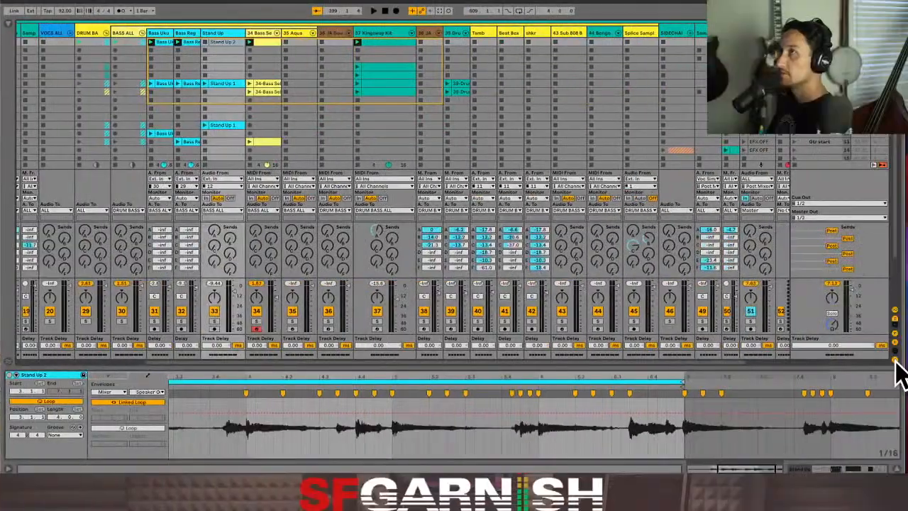
click(896, 361)
click(895, 361)
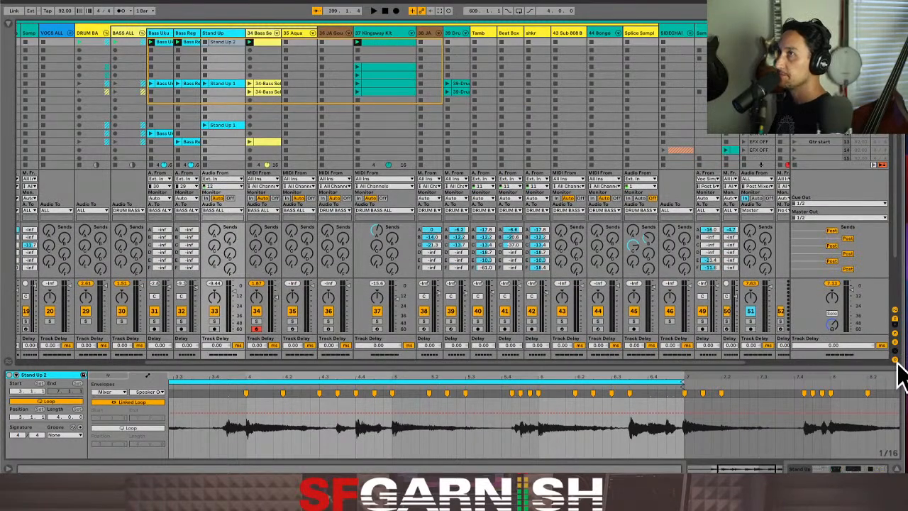
click(896, 361)
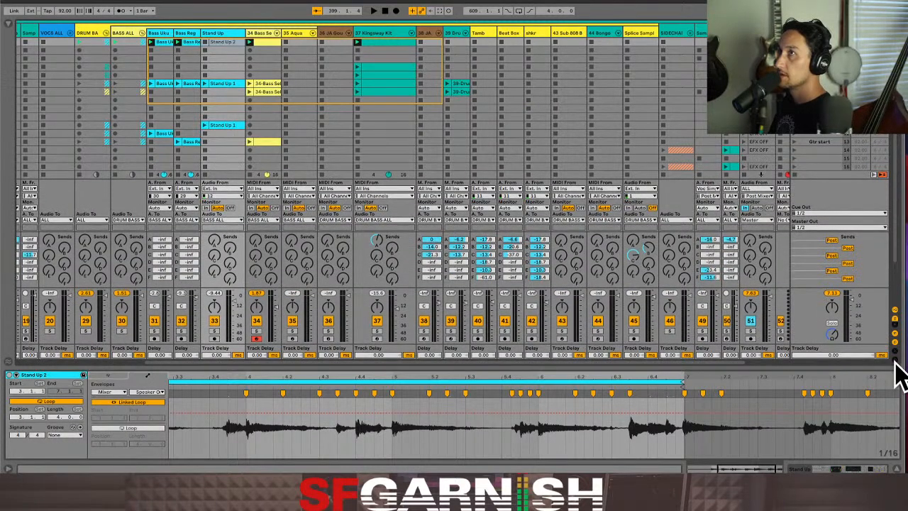
click(896, 362)
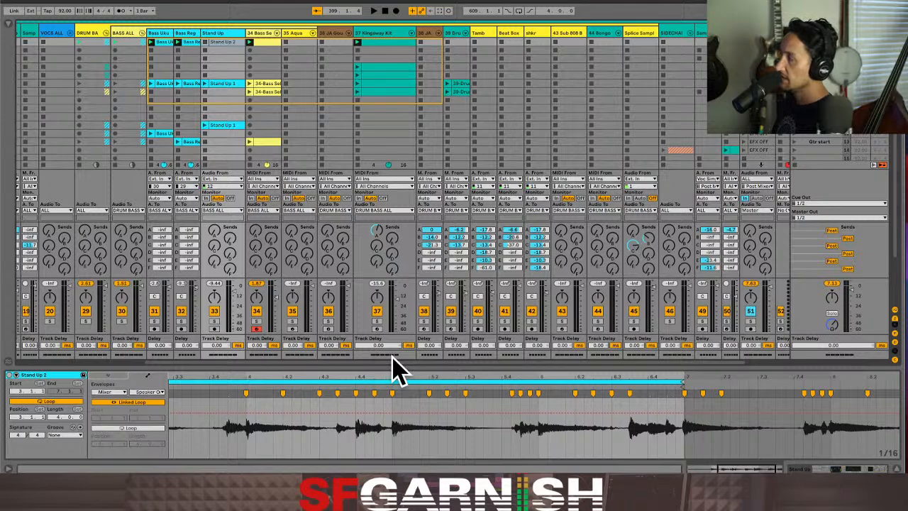
Play the loops to check the CPU load, then freeze the 37 Kingsway Kit track.
key(space)
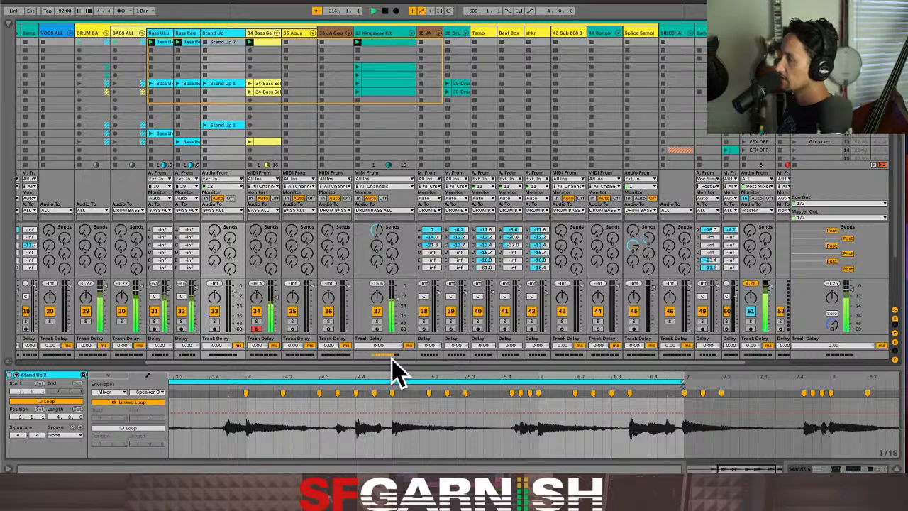
right_click(391, 44)
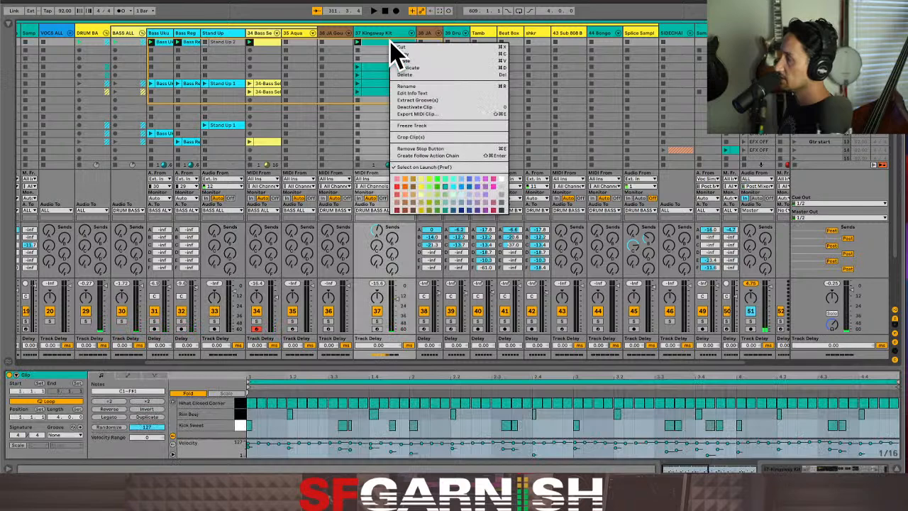
click(410, 126)
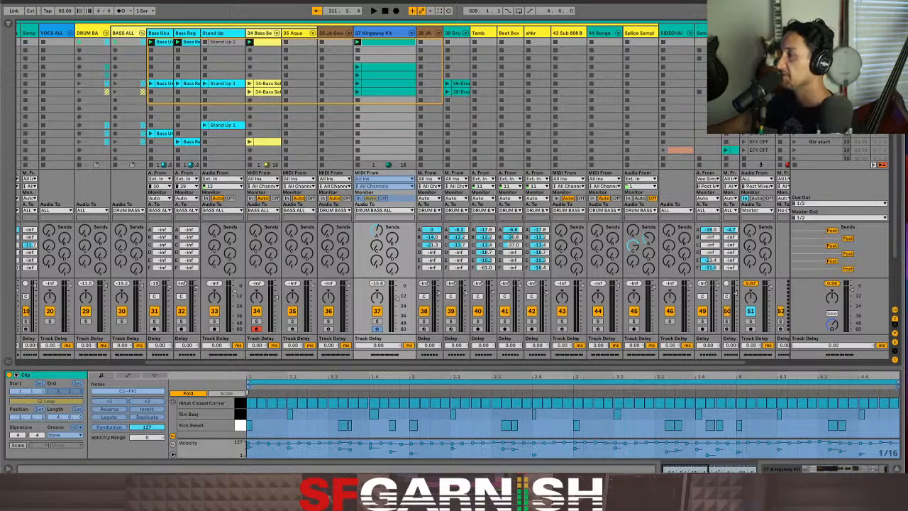
Launch the first scene and show the Bass Reg track's effect chain.
click(795, 42)
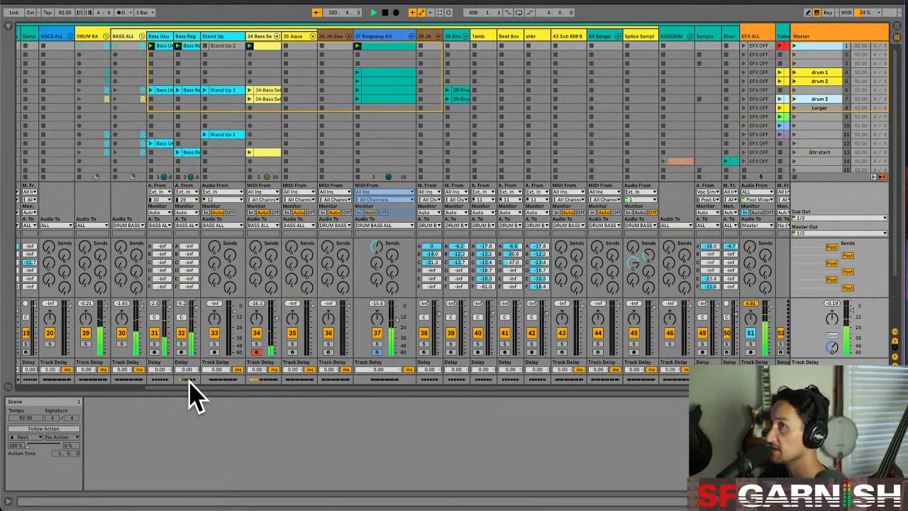
click(188, 44)
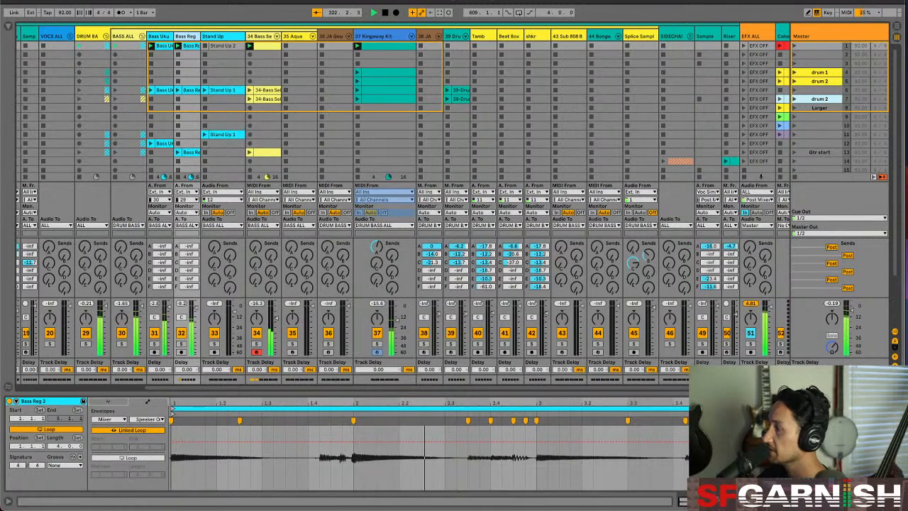
key(shift+Tab)
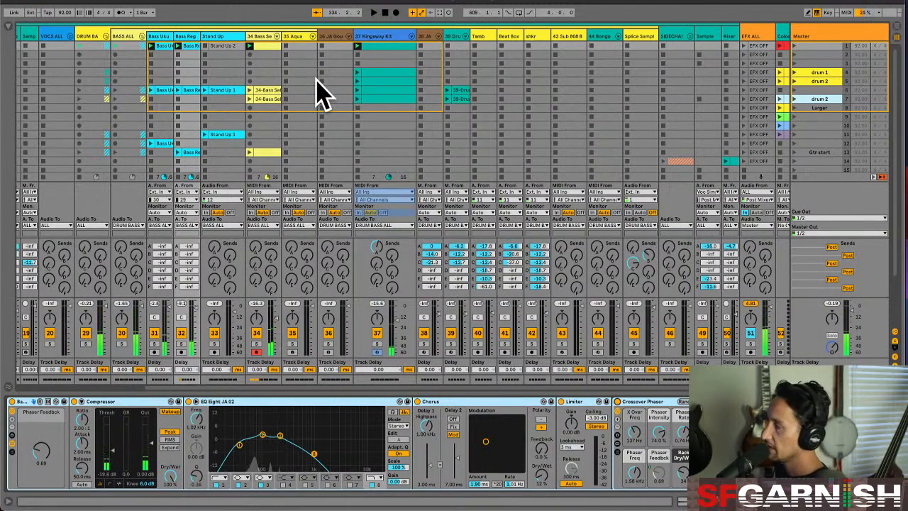
Set the audio buffer size to 1024 samples in the preferences and close them.
key(super+comma)
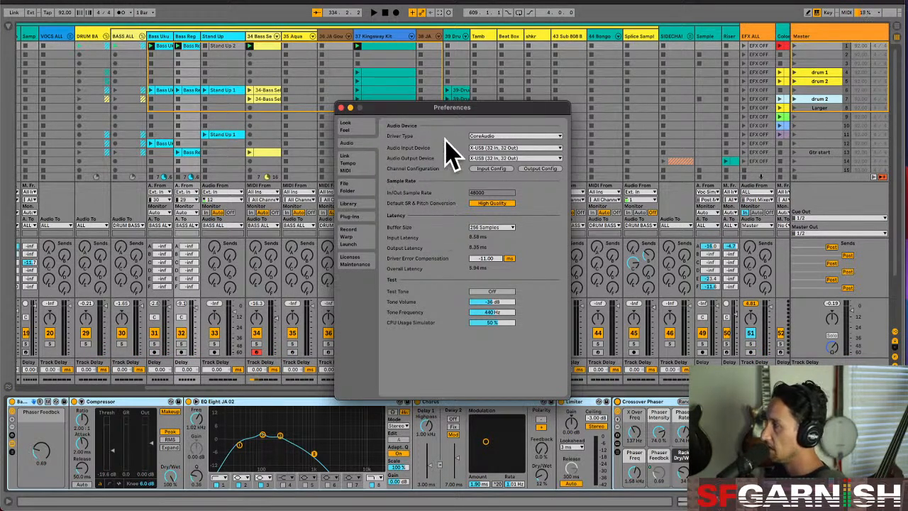
click(508, 226)
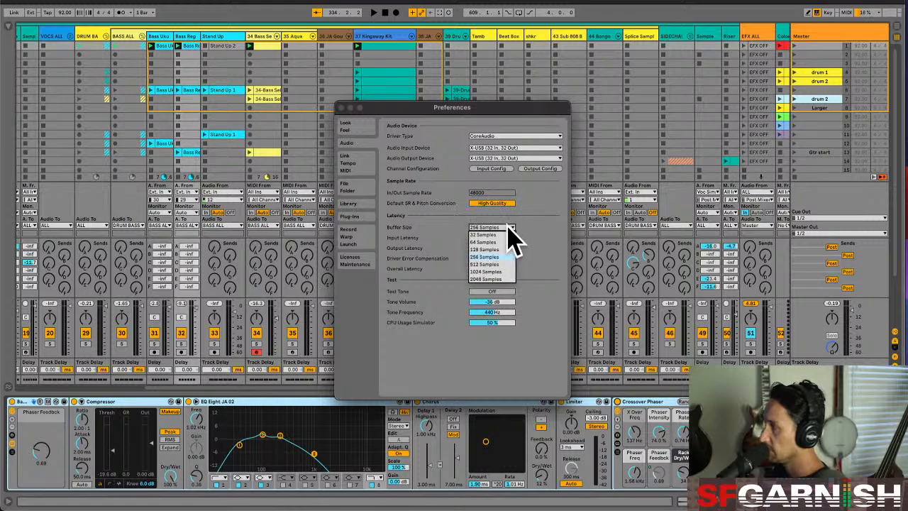
click(505, 272)
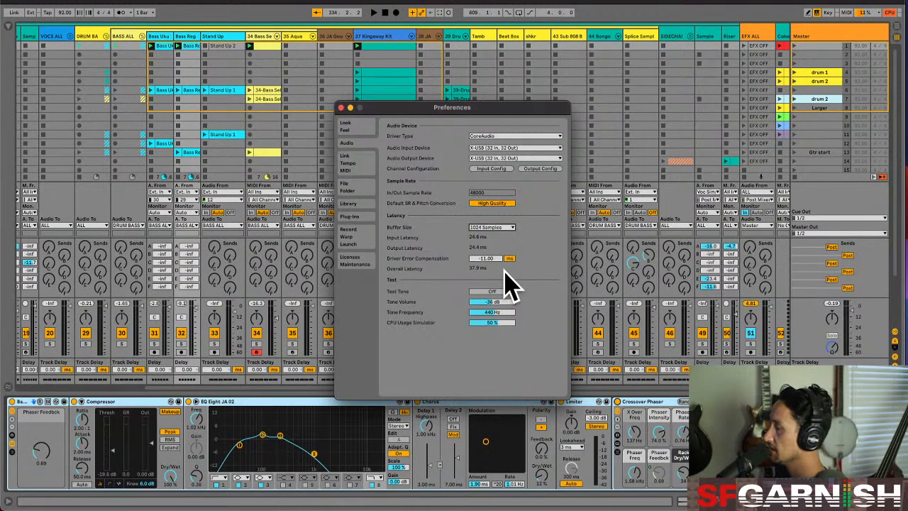
click(341, 108)
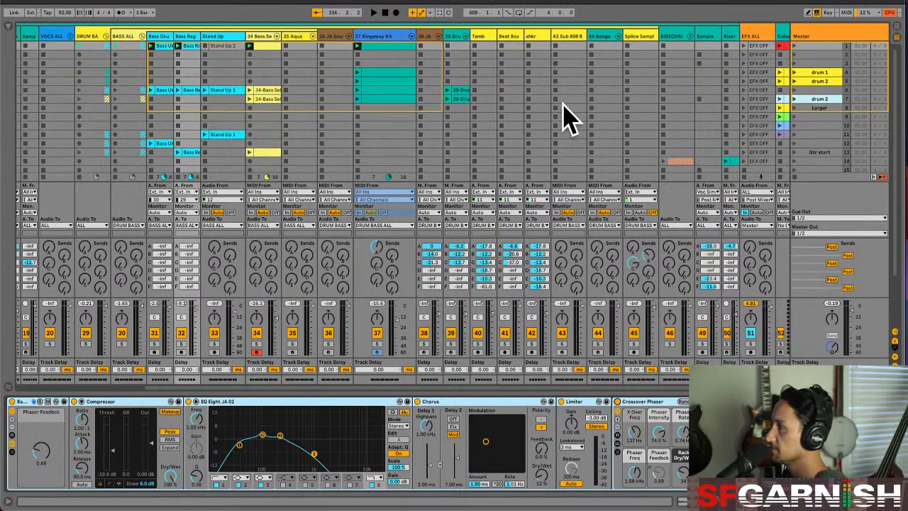
Resume playback and switch between scenes 6, drum 2 and 1, ending on the drum 2 scene in row 7.
key(space)
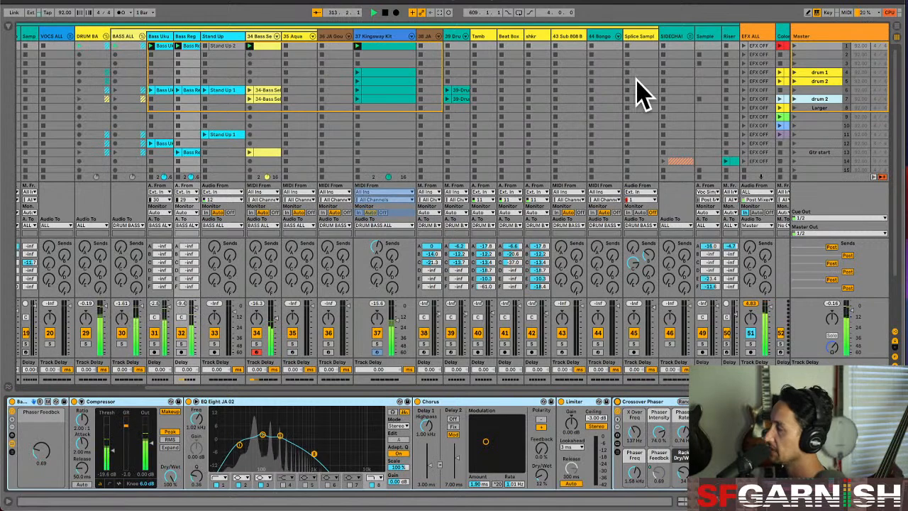
click(795, 91)
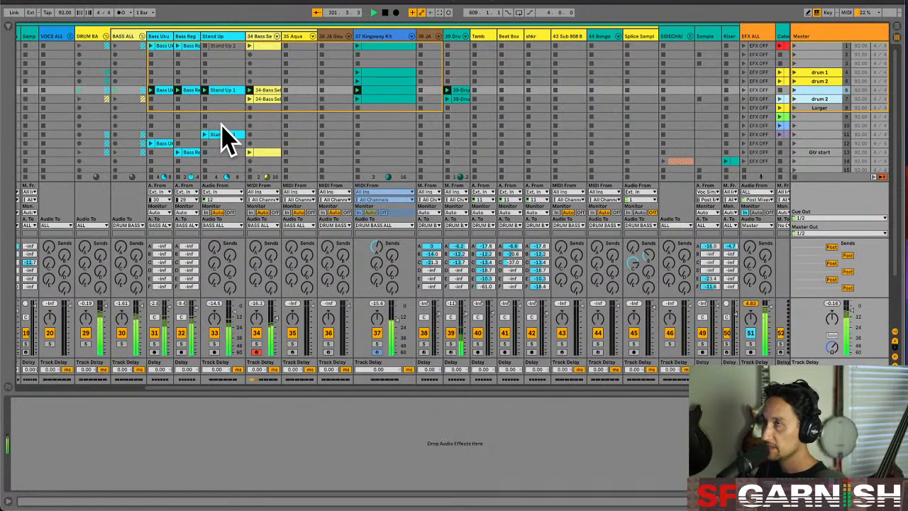
click(794, 99)
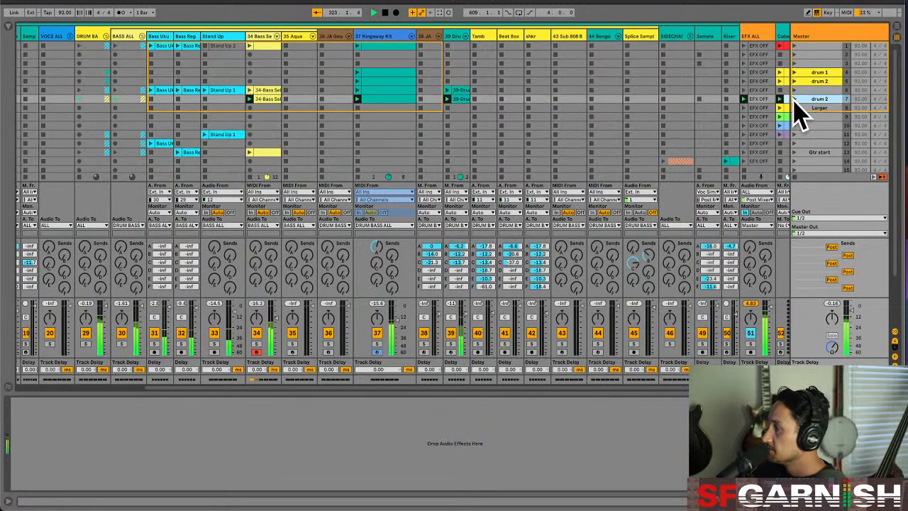
click(795, 45)
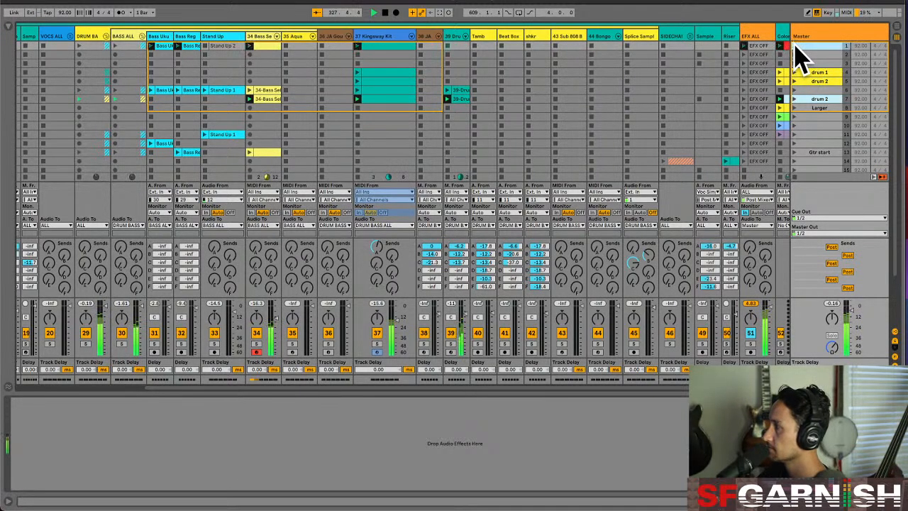
click(794, 99)
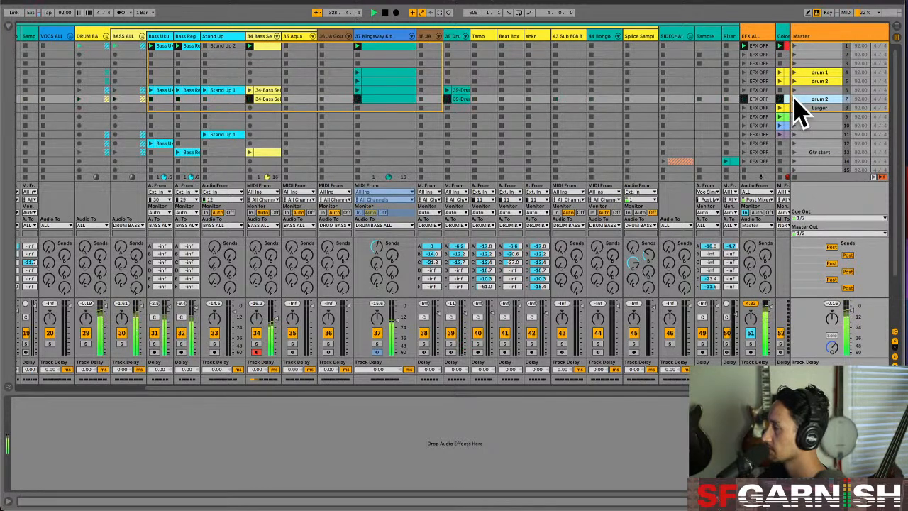
Duplicate the 34 Bass Selector track and select the row 7 clip on the original track.
click(268, 99)
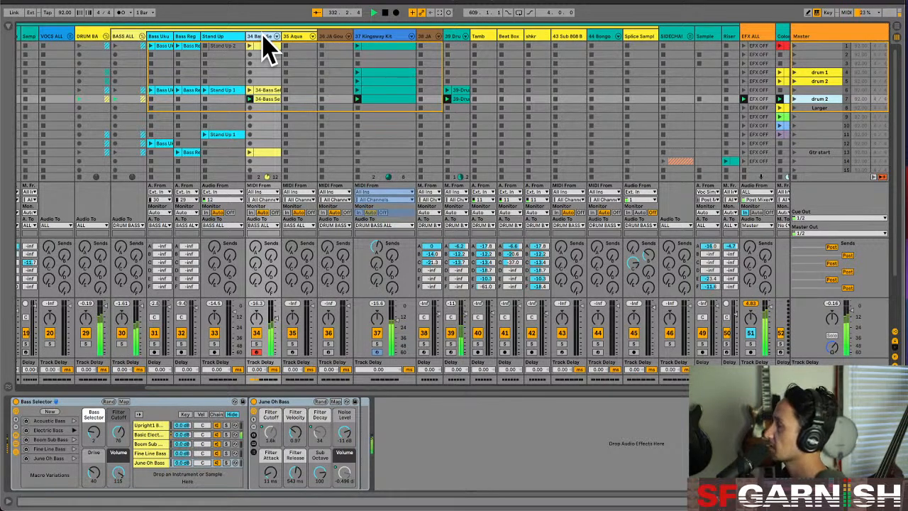
key(super+d)
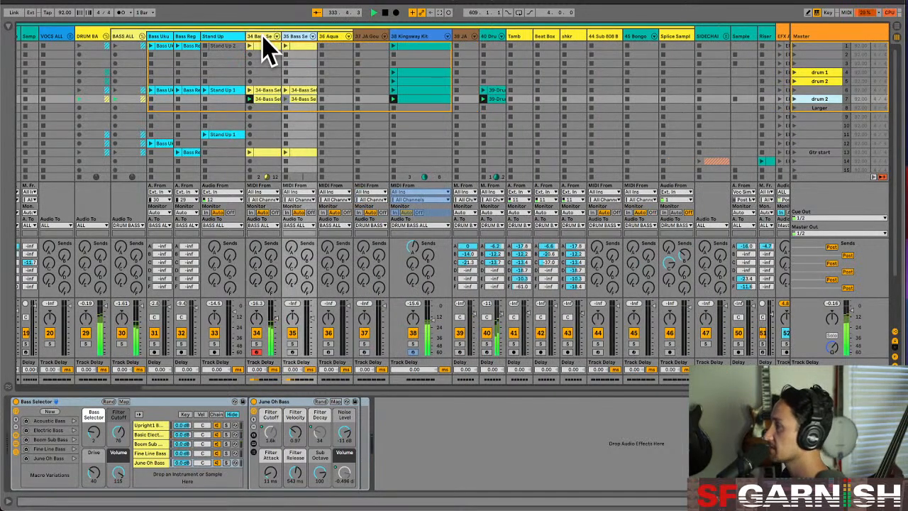
click(266, 100)
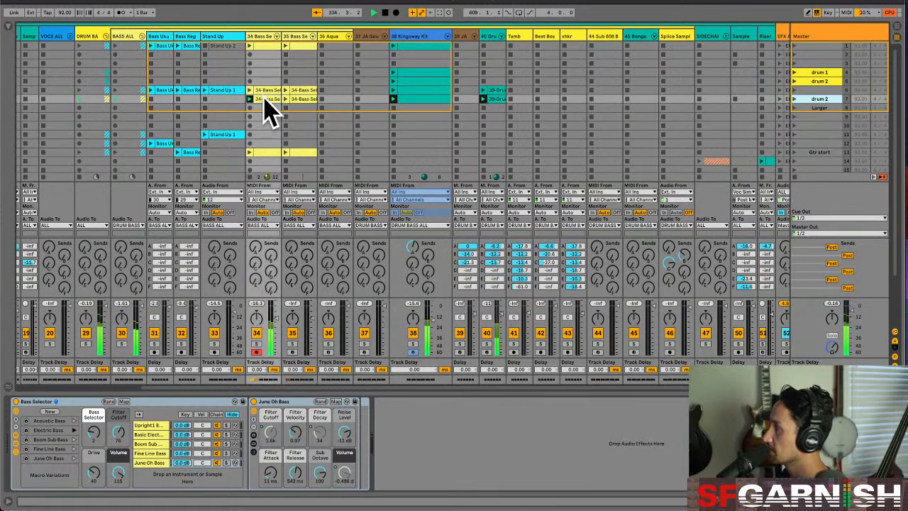
Keep only the row 7 clip on track 35 and clear it from track 34, deleting track 35's row 1 and 6 clips, and launch the row 7 drum 2 scene.
drag(265, 100, 296, 92)
click(299, 48)
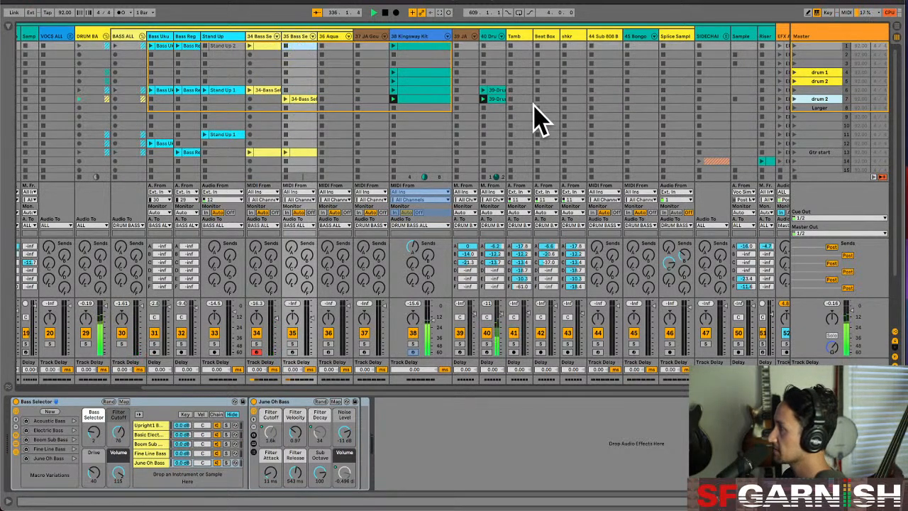
click(796, 100)
click(263, 100)
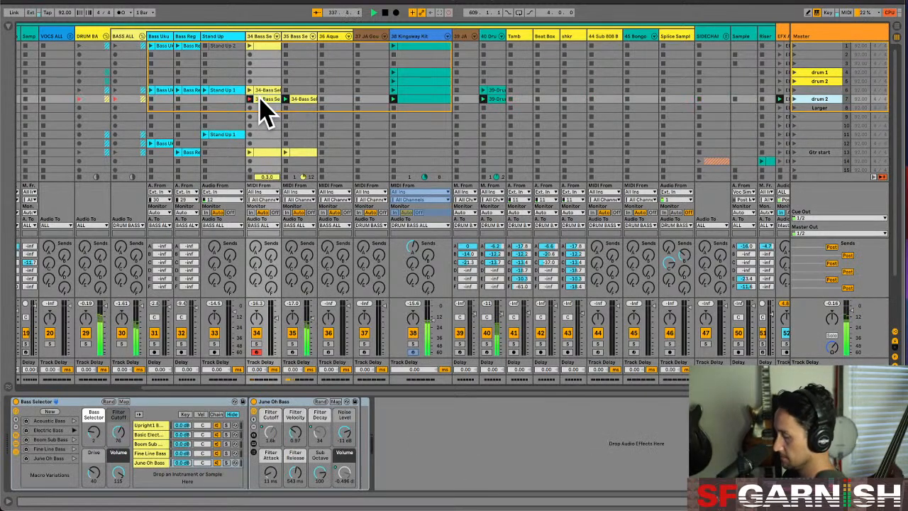
Audition the Bass Selector macro variations for the row 7 clip on track 35, settling on Fine Line Bass.
click(305, 100)
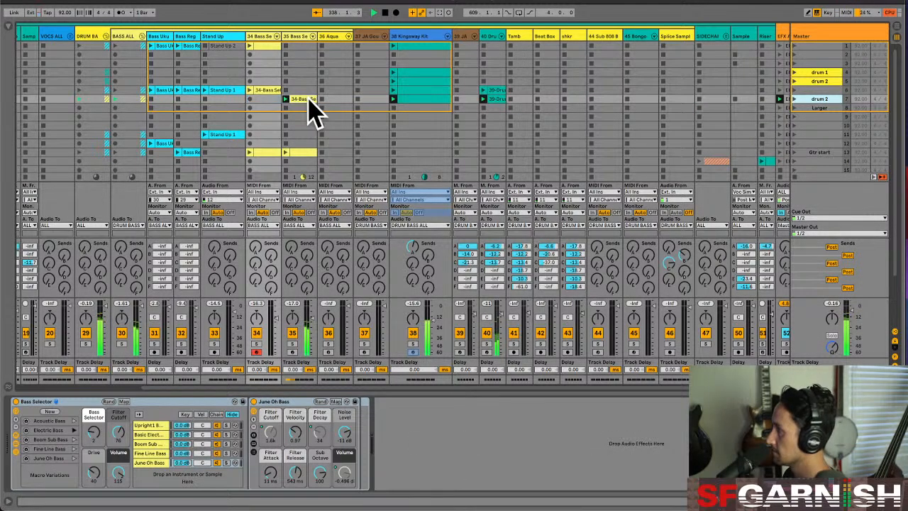
click(74, 421)
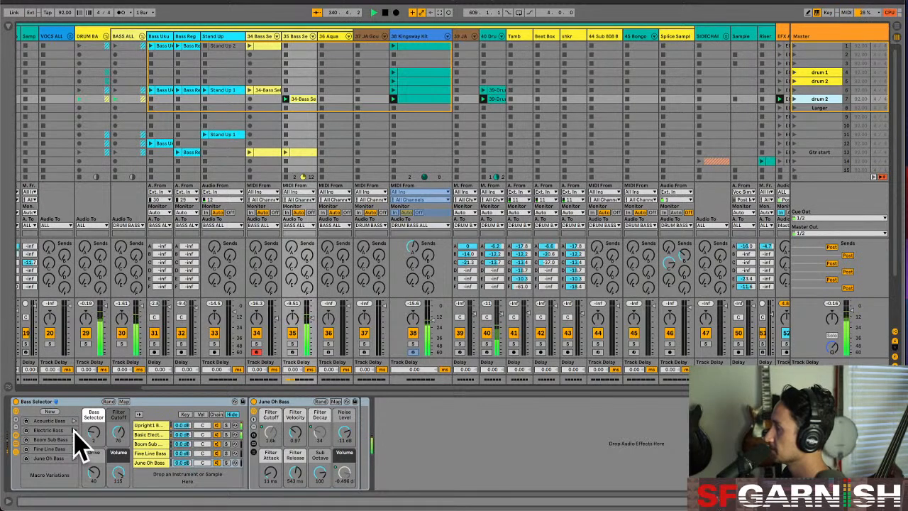
click(74, 439)
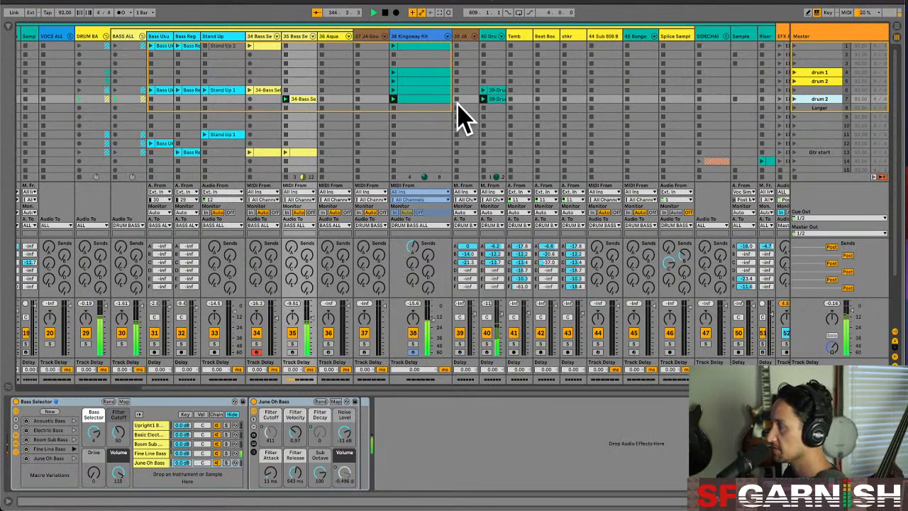
Launch the scenes in rows 1, 4, 5 and 6 in turn, clearing track 34's stray row 4 recording and disarming that track between launches.
click(795, 48)
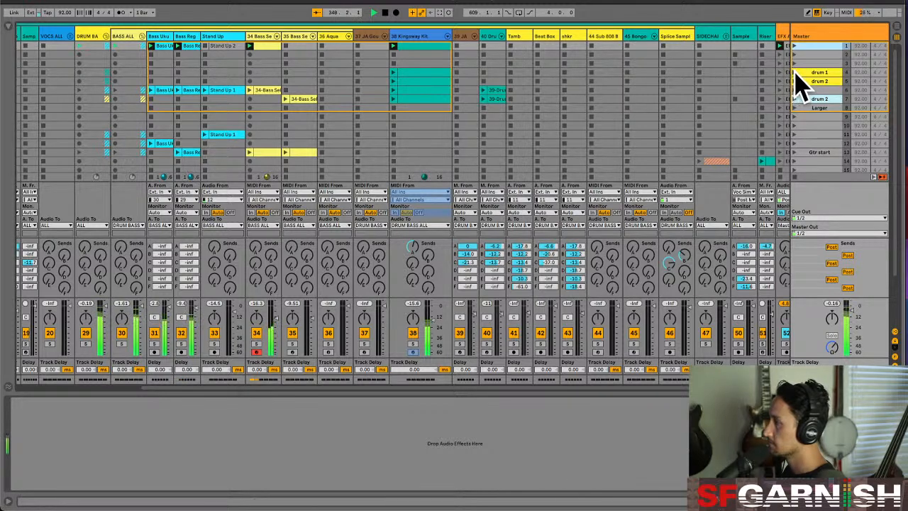
click(794, 72)
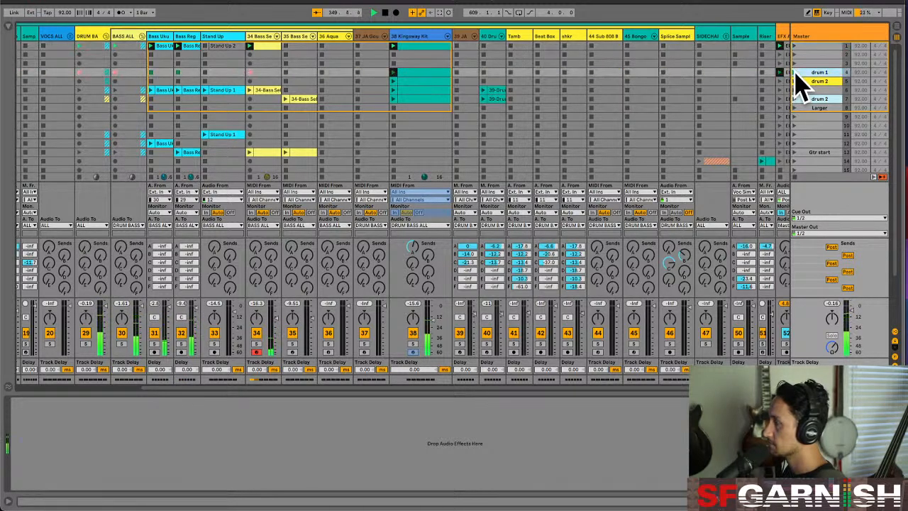
click(260, 74)
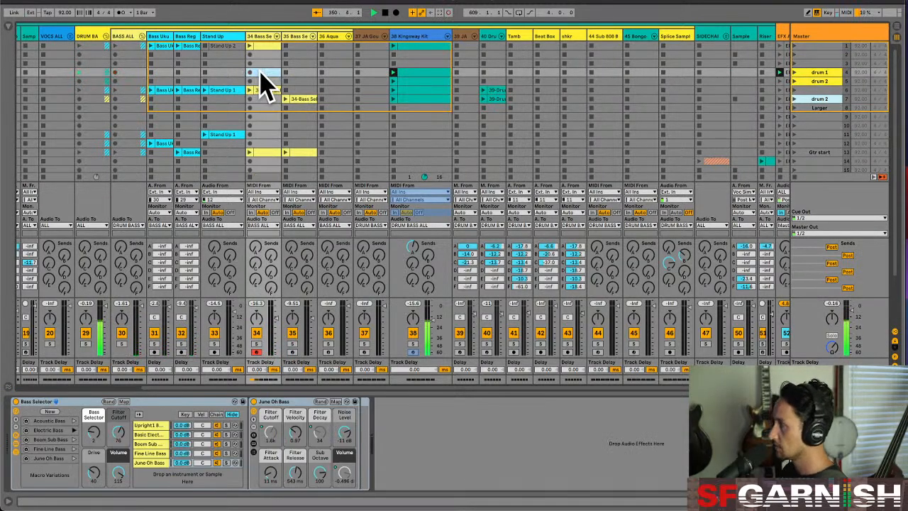
click(257, 352)
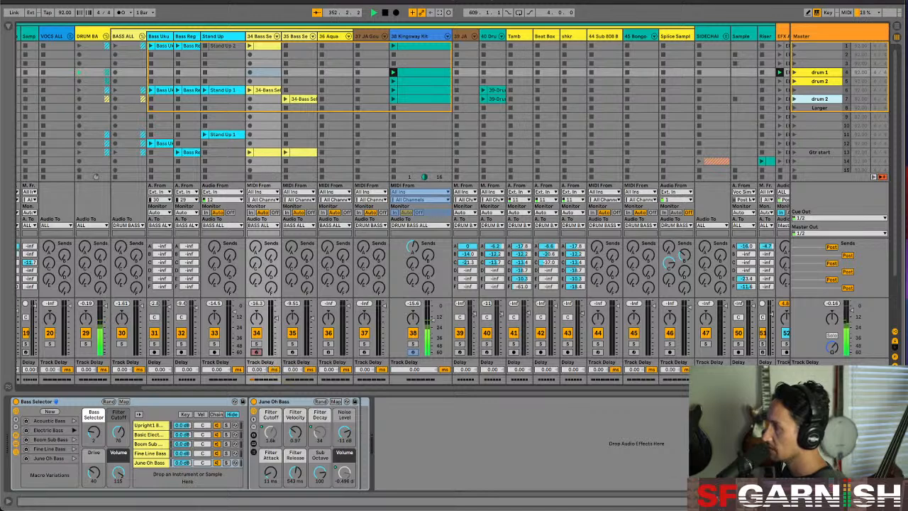
click(795, 81)
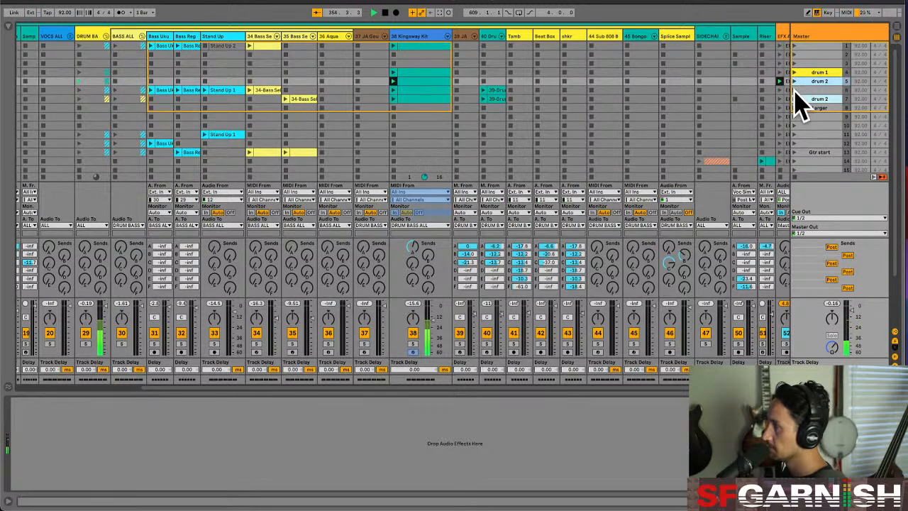
click(795, 90)
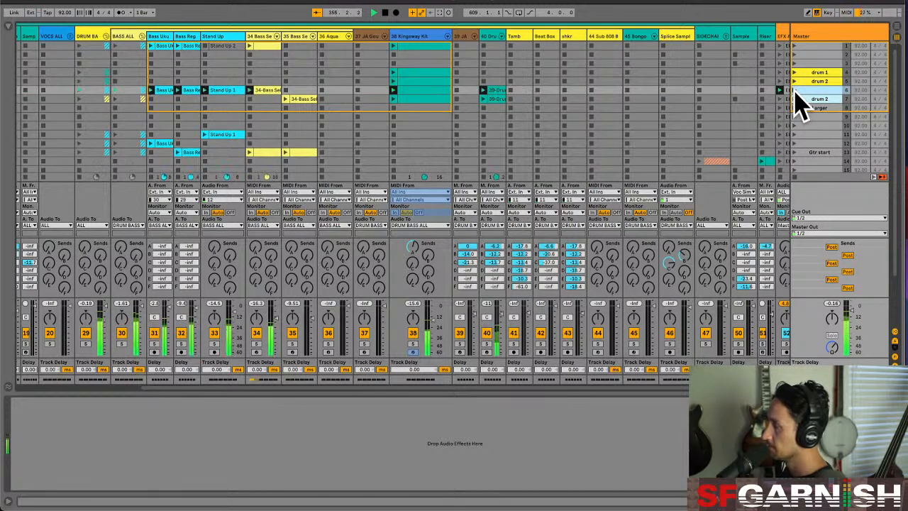
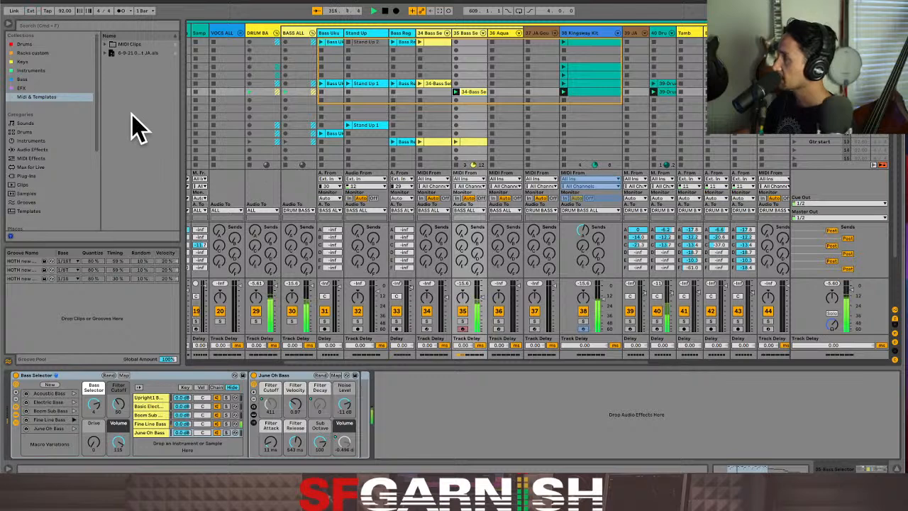
Search the EFX collection for "wah" and add the Bass Ukulele w Phaser Wah 01 rack to track 35, after its bass instrument.
click(52, 26)
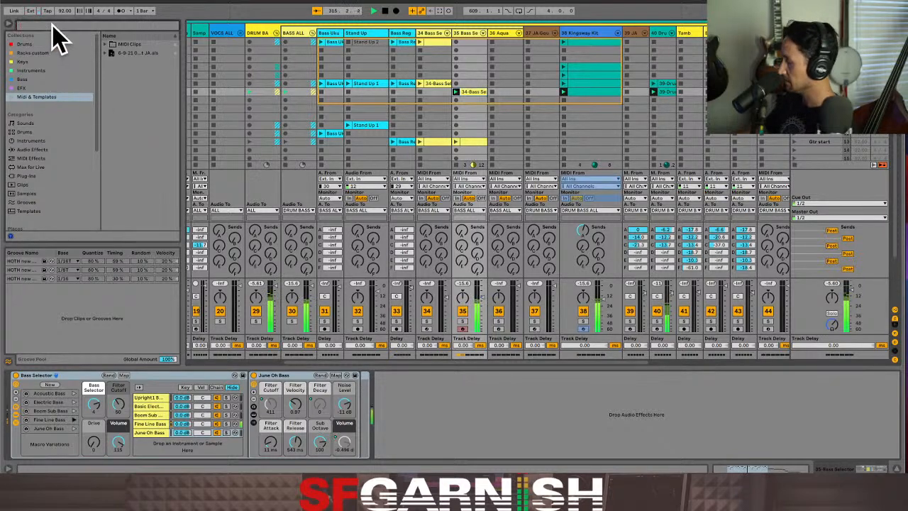
text(wah)
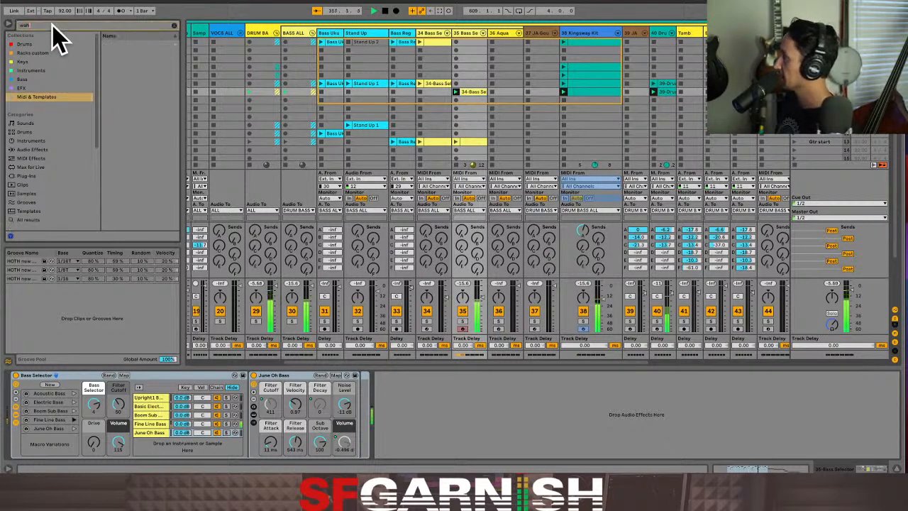
click(41, 87)
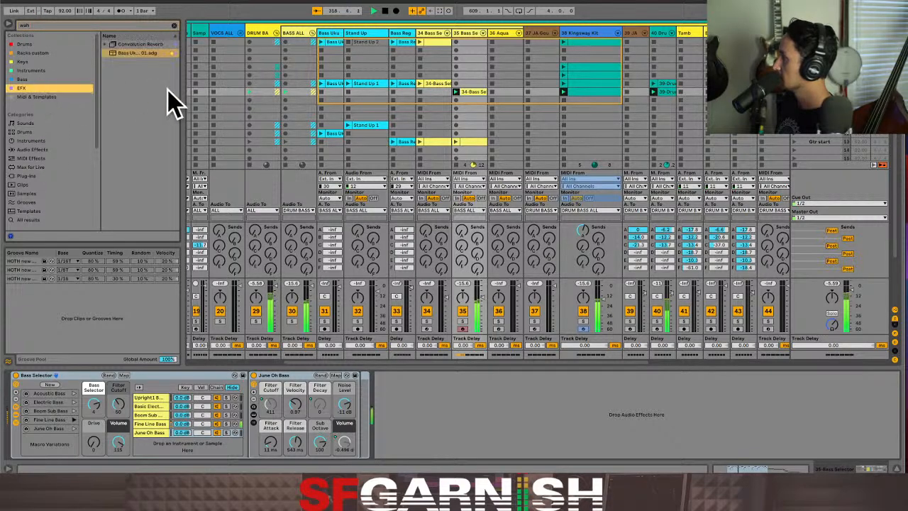
drag(180, 99, 294, 107)
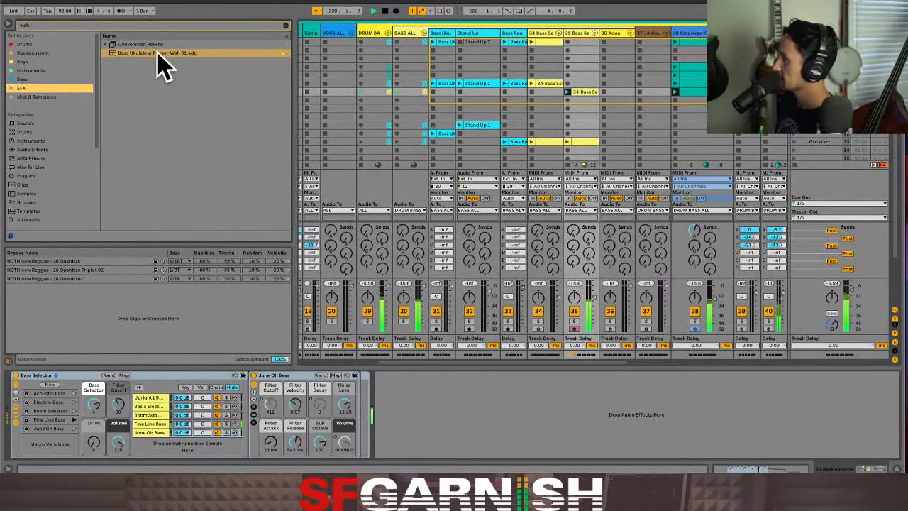
drag(170, 64, 395, 406)
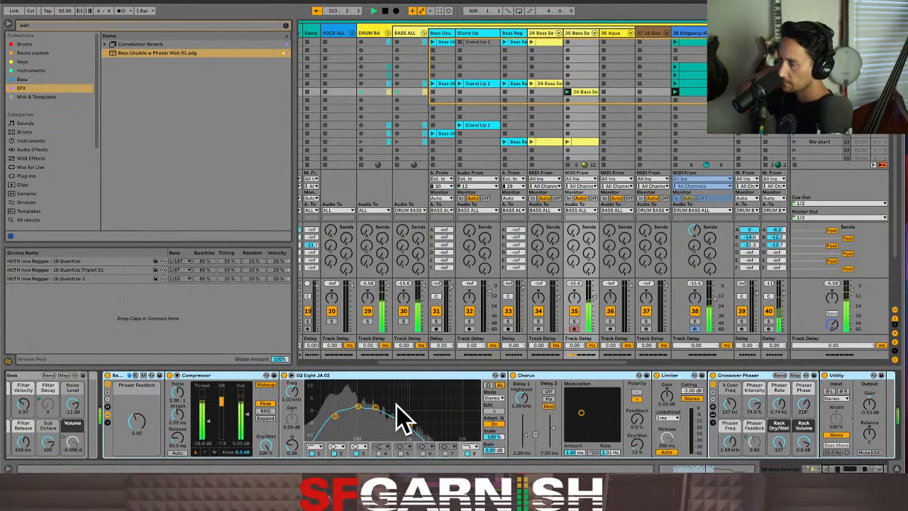
Raise the high-cut frequency of EQ Eight JA 02 to 10.7 kHz and delete the Chorus device from the rack.
drag(406, 419, 417, 424)
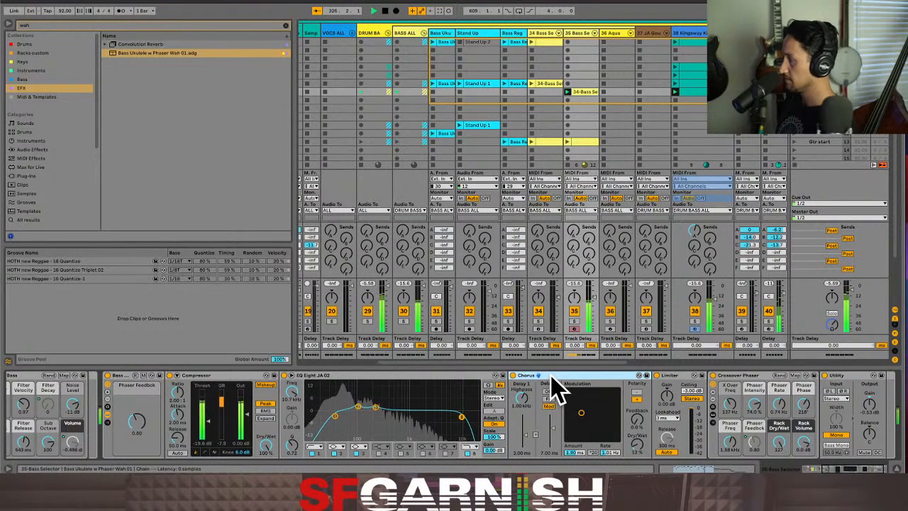
key(Delete)
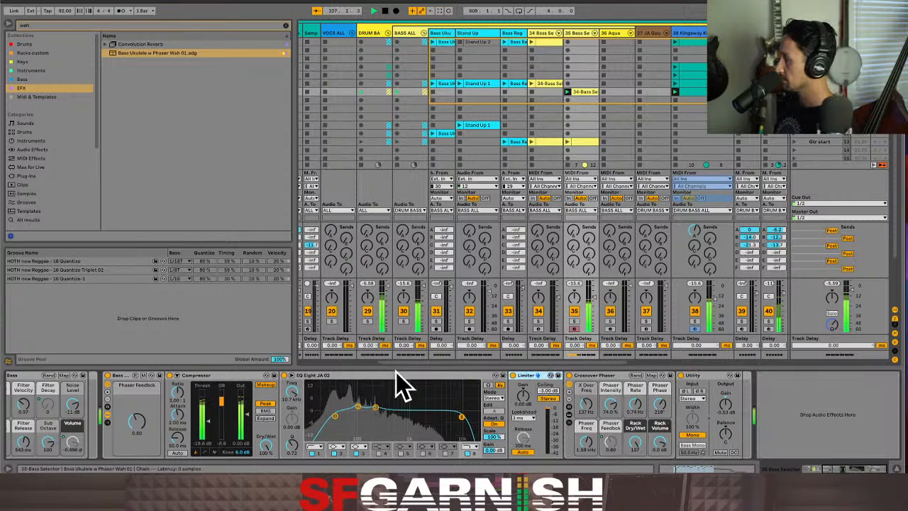
Compare the bass sound by bypassing and restoring EQ Eight and the Limiter, and switch the Compressor off.
click(283, 375)
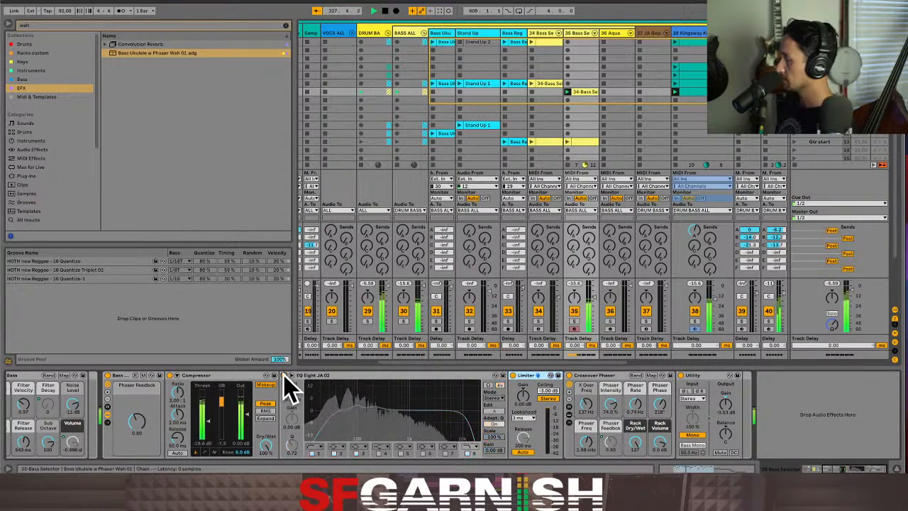
click(284, 376)
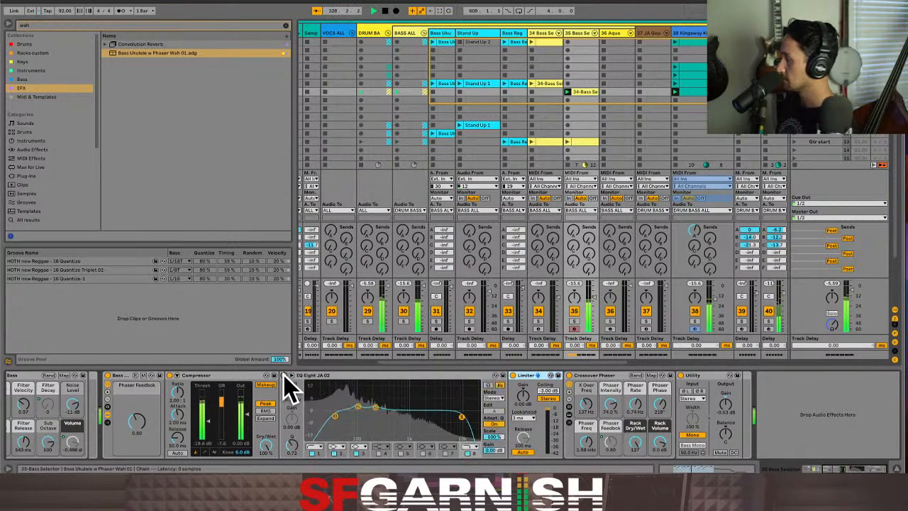
click(176, 376)
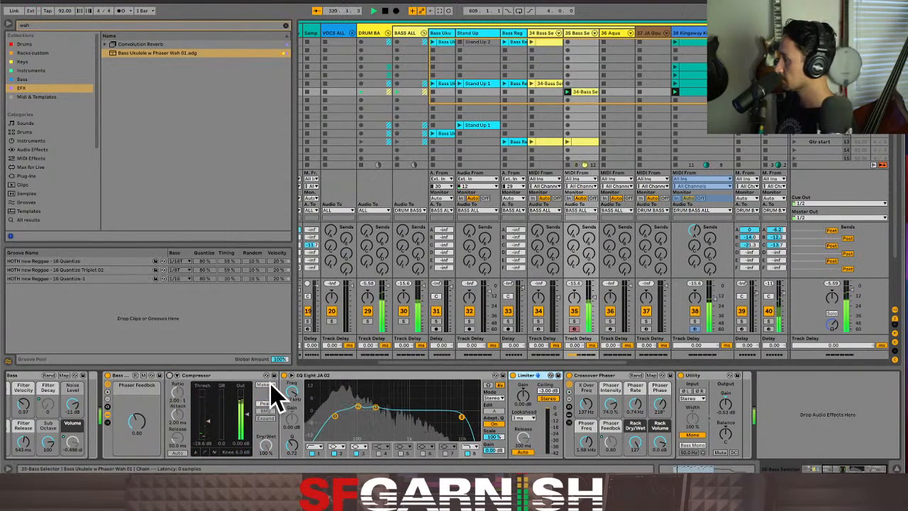
click(513, 376)
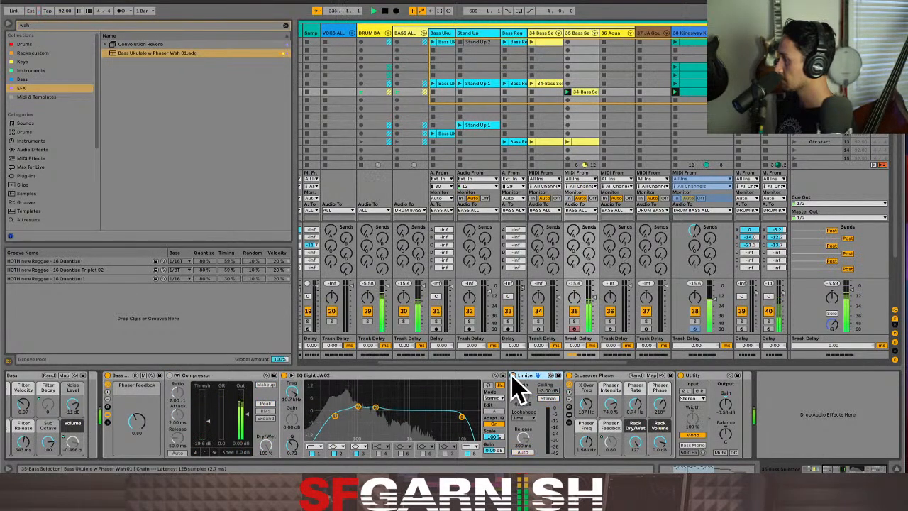
click(513, 376)
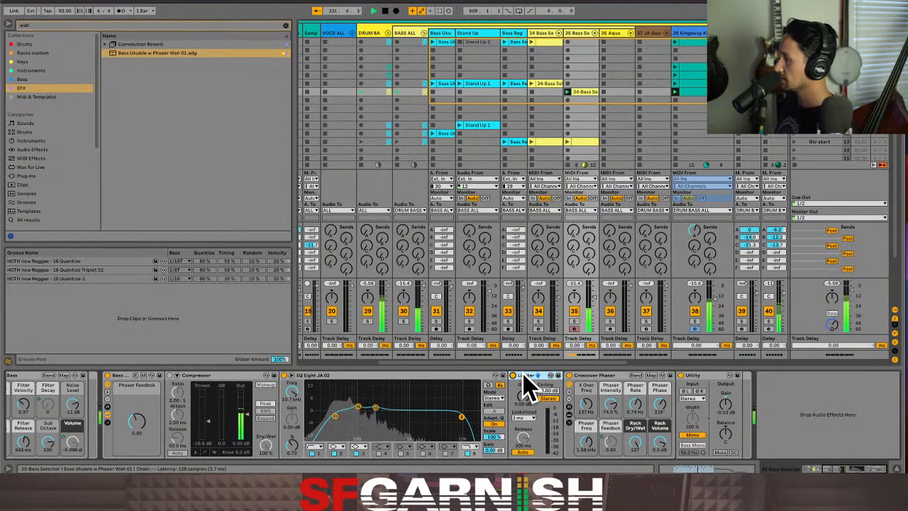
Move the Crossover Phaser ahead of the Limiter in the track 35 effect chain.
click(602, 375)
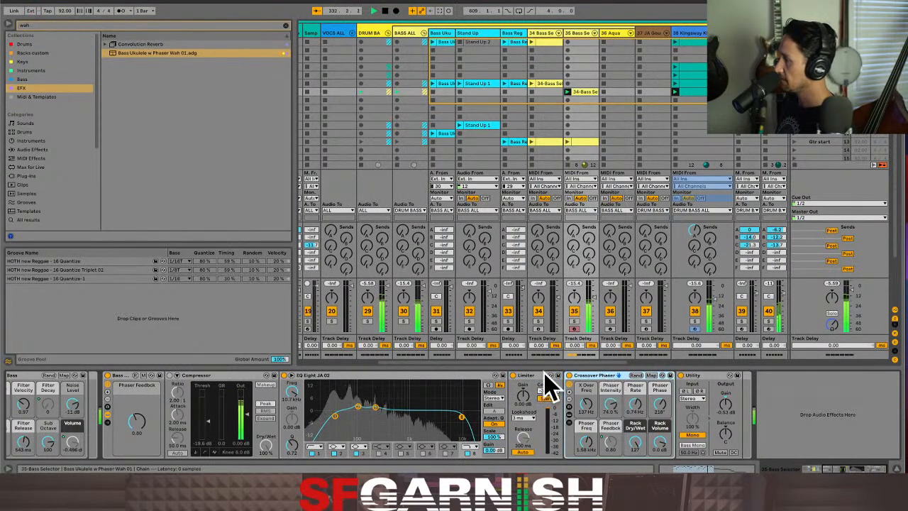
drag(545, 372, 510, 376)
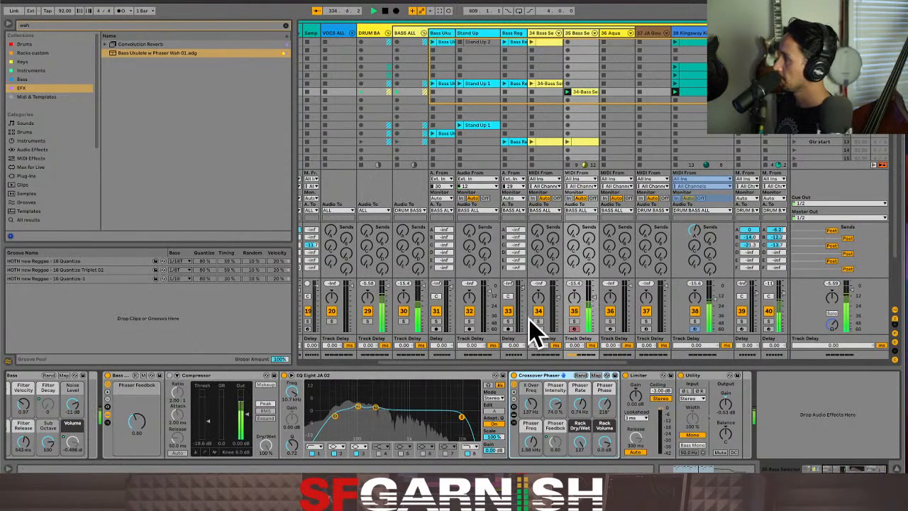
Solo track 35, raise its volume, and turn the Crossover Phaser's Rack Dry/Wet down to fully dry.
click(575, 321)
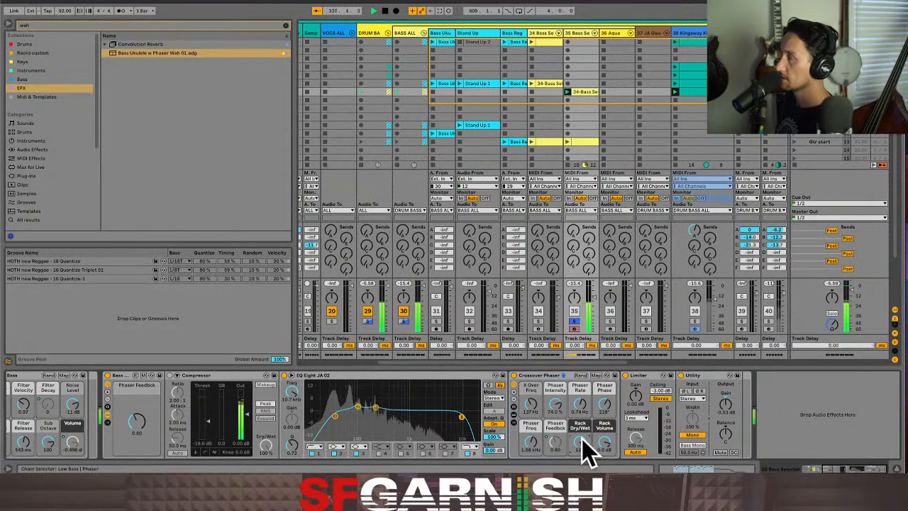
drag(598, 314, 598, 291)
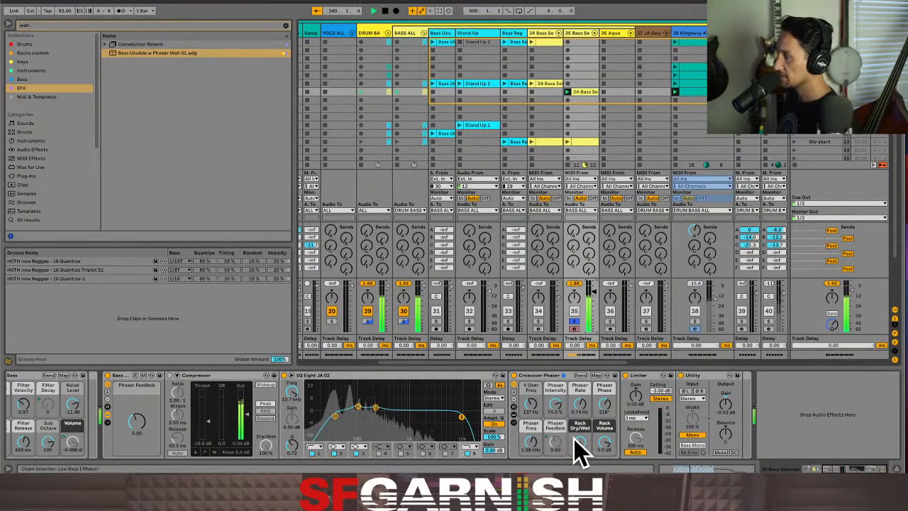
drag(581, 441, 581, 490)
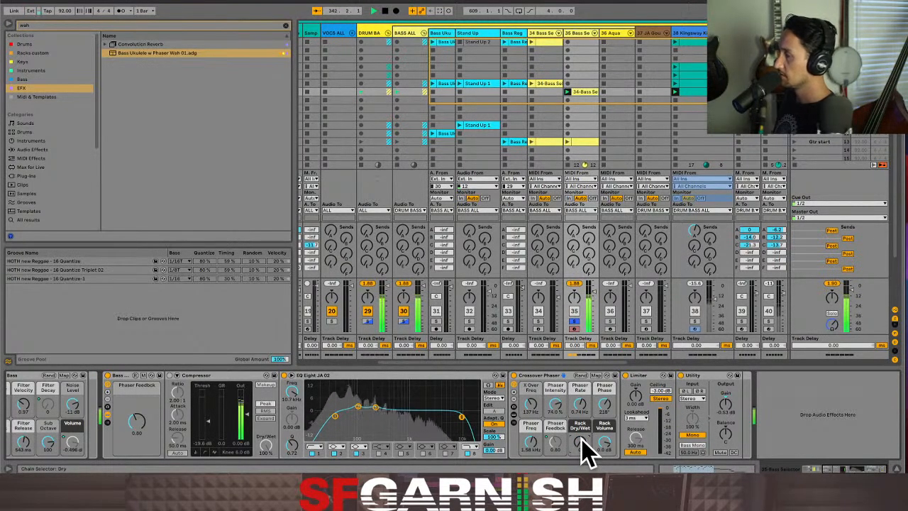
Switch the Compressor back on, lower EQ Eight's low-cut point slightly and set its high-cut frequency to 711 Hz.
click(171, 376)
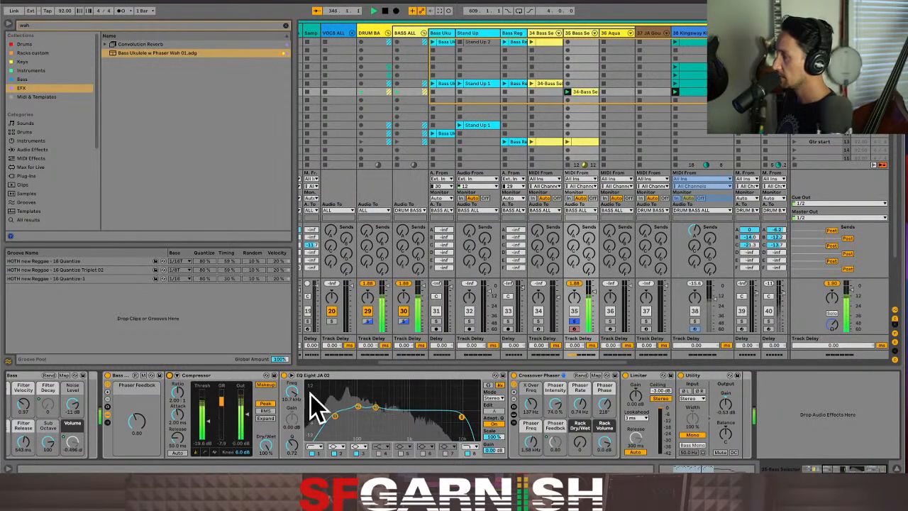
mouse_move(335, 416)
mouse_down()
mouse_move(426, 417)
mouse_move(331, 416)
mouse_up()
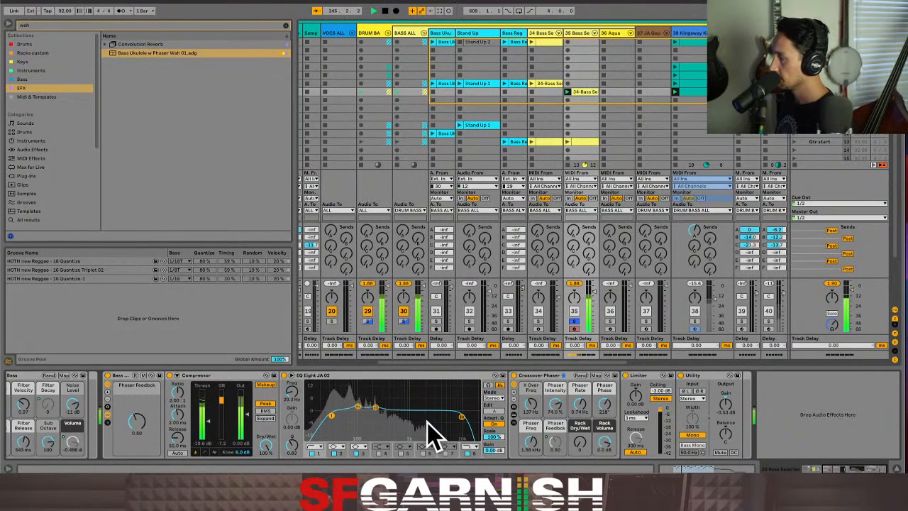
drag(462, 416, 402, 422)
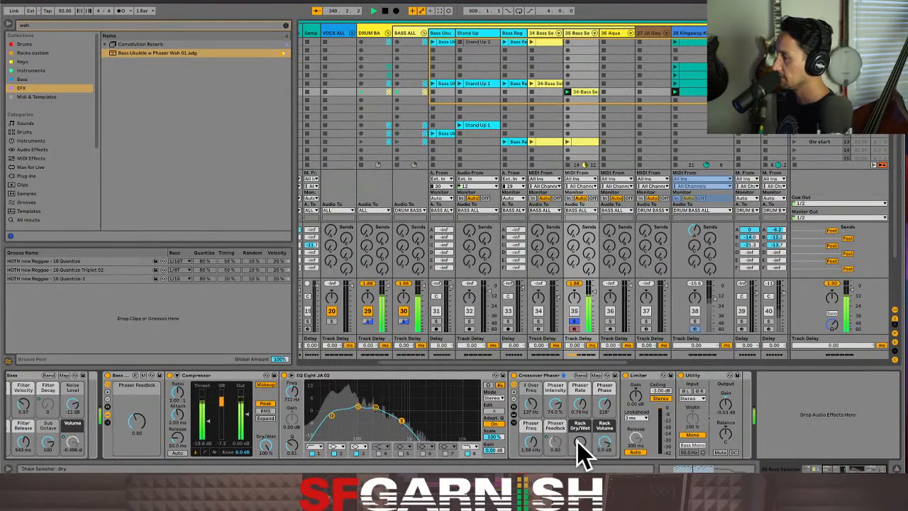
Set the Crossover Phaser to 68.5% intensity, 1.35 Hz rate, 255° phase, 1.45 kHz frequency and 75 Rack Dry/Wet, and unsolo track 35.
drag(580, 441, 580, 419)
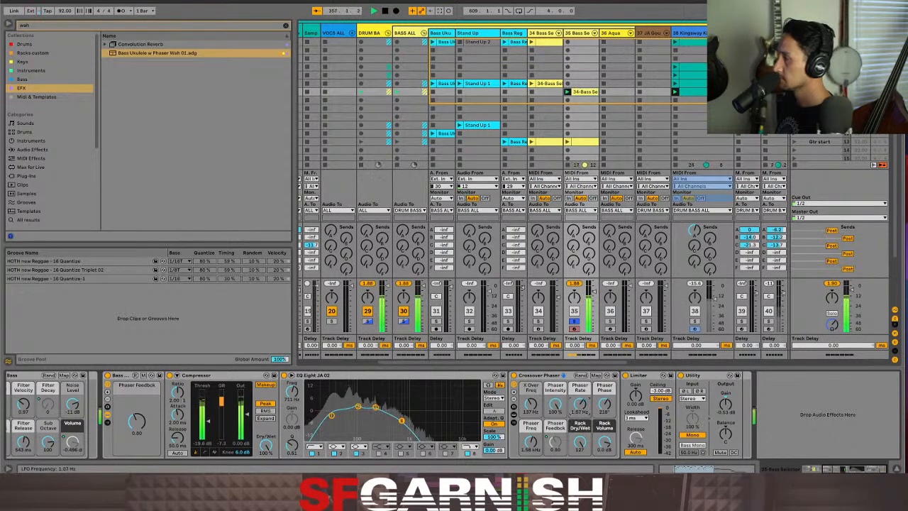
drag(578, 403, 555, 407)
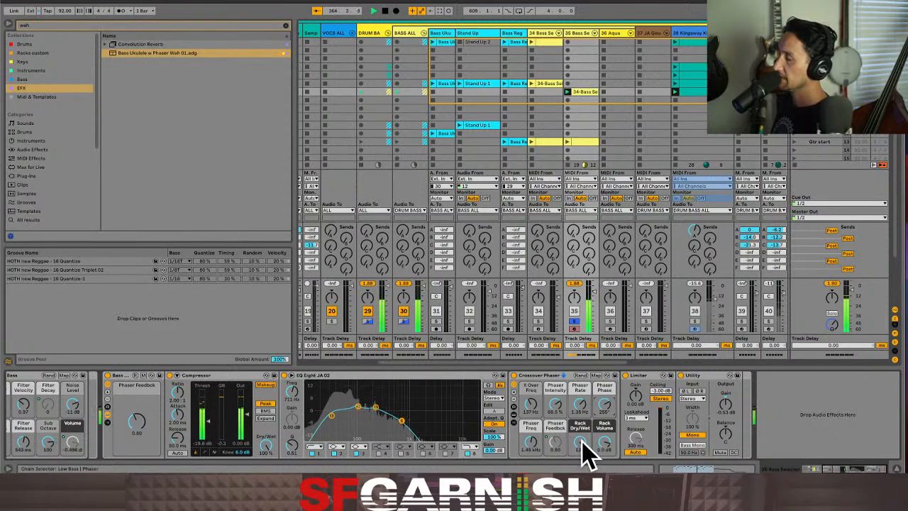
drag(581, 441, 581, 440)
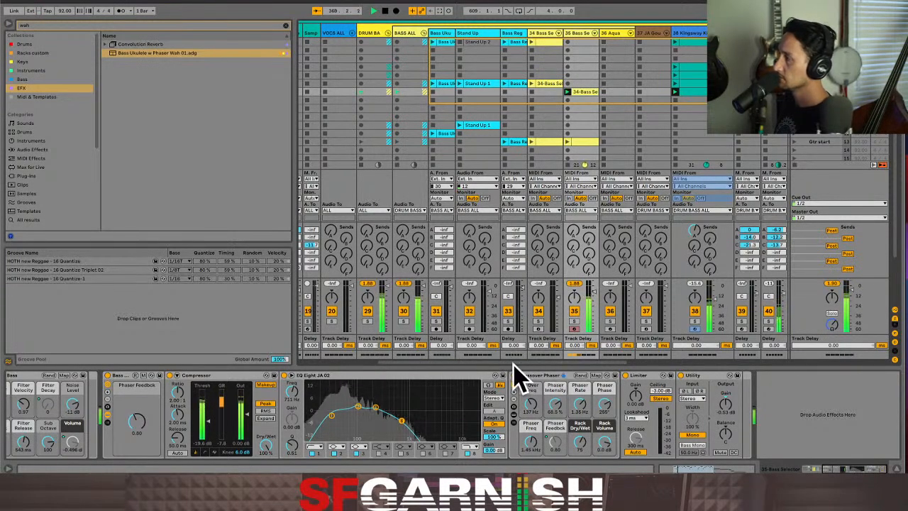
Open the playing percussion clip on drum rack track 40 in an enlarged note editor and select all its notes.
drag(518, 367, 588, 373)
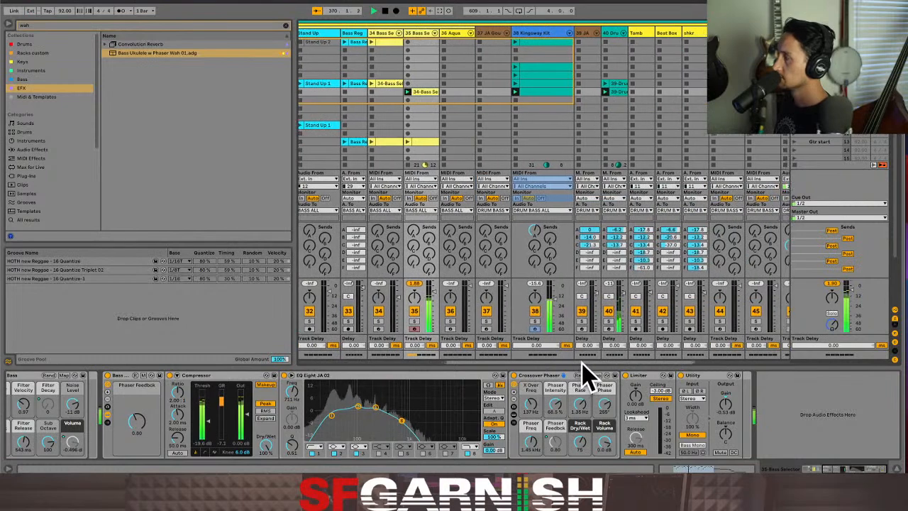
click(618, 91)
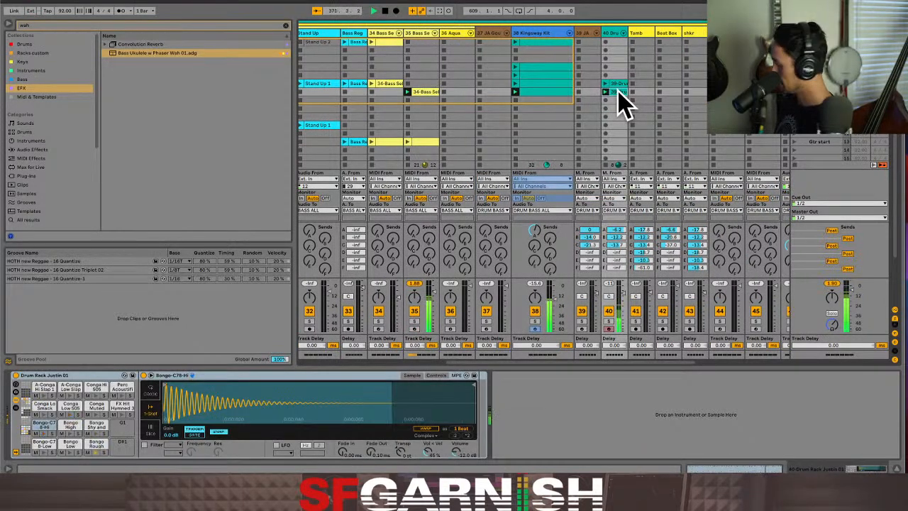
double_click(618, 91)
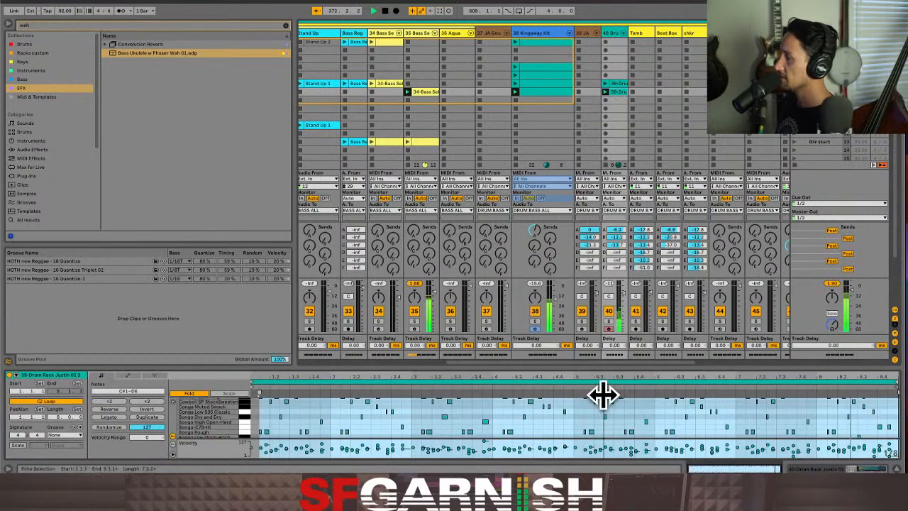
drag(608, 366, 602, 220)
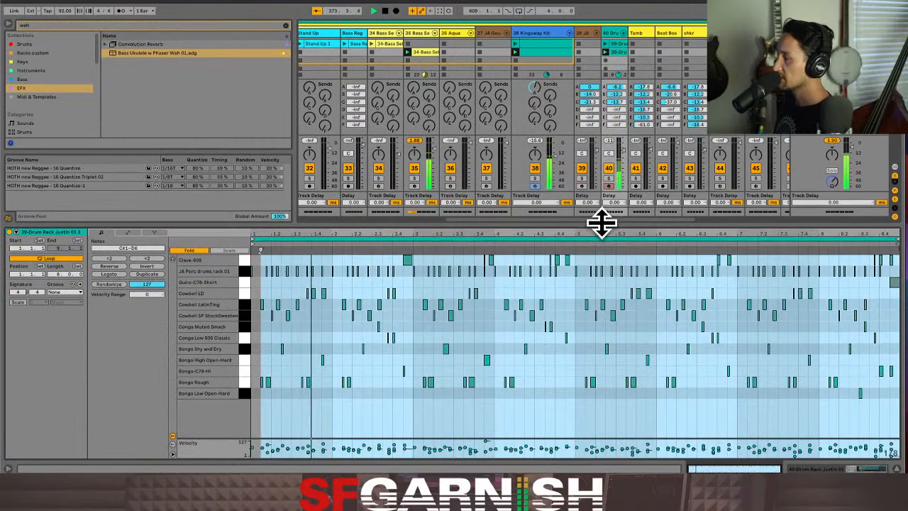
click(543, 376)
key(ctrl+a)
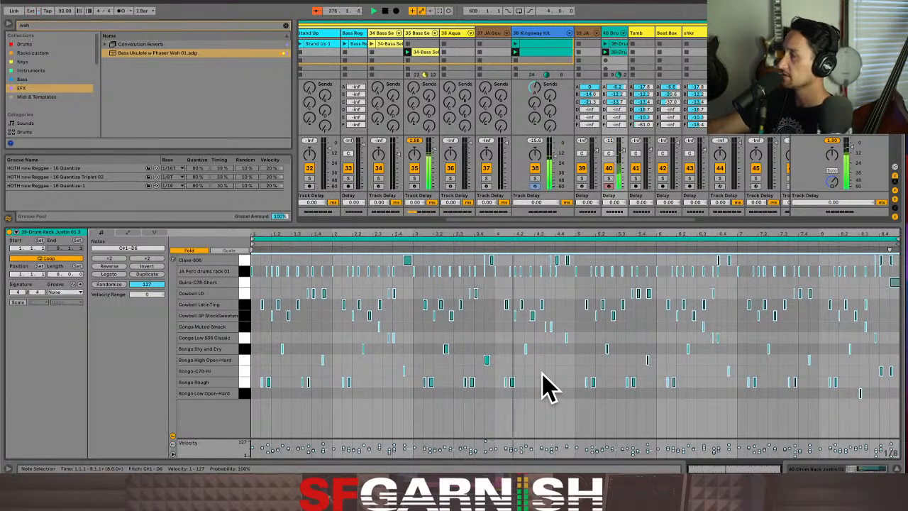
click(618, 54)
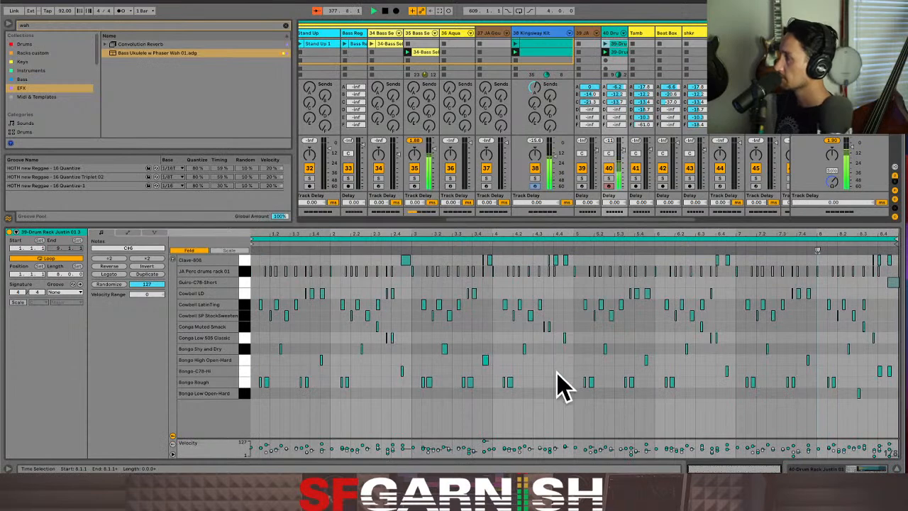
key(ctrl+a)
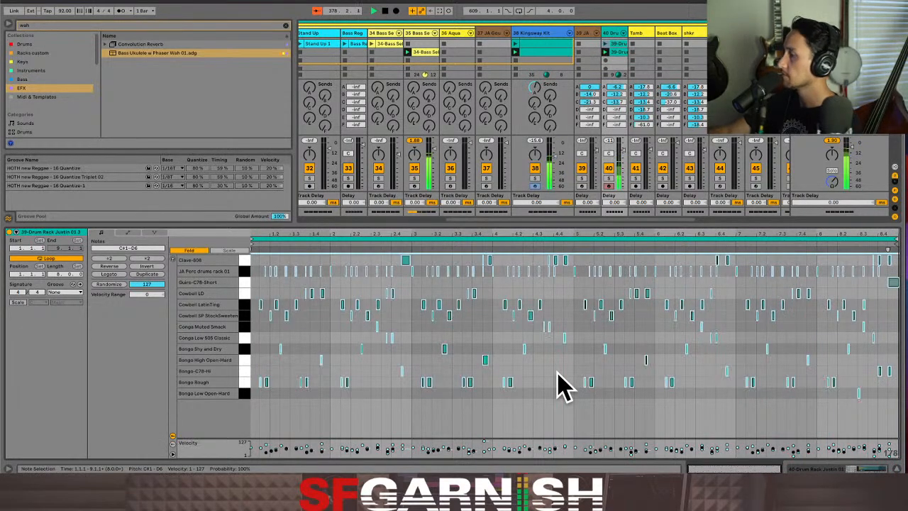
Compare the notes of the playing clips on the Kingsway Kit, track 35 bass and track 40 drum rack.
click(548, 51)
click(547, 52)
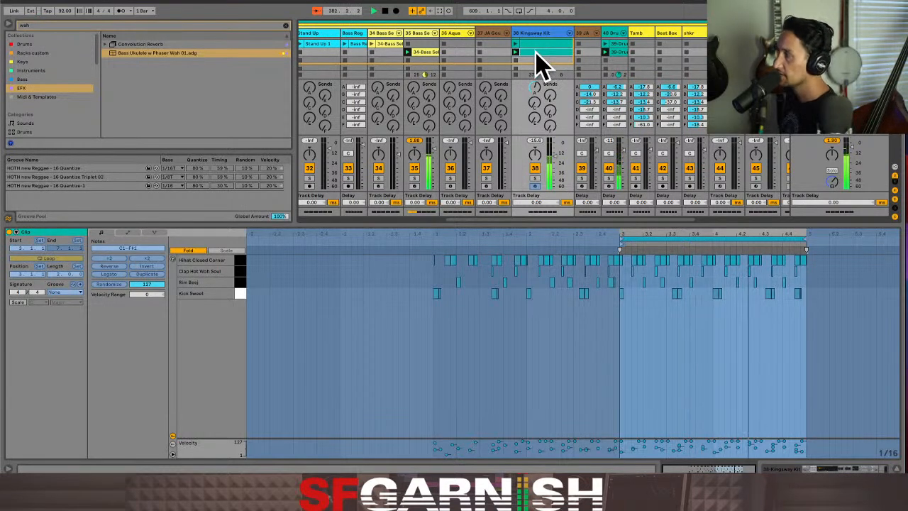
click(428, 54)
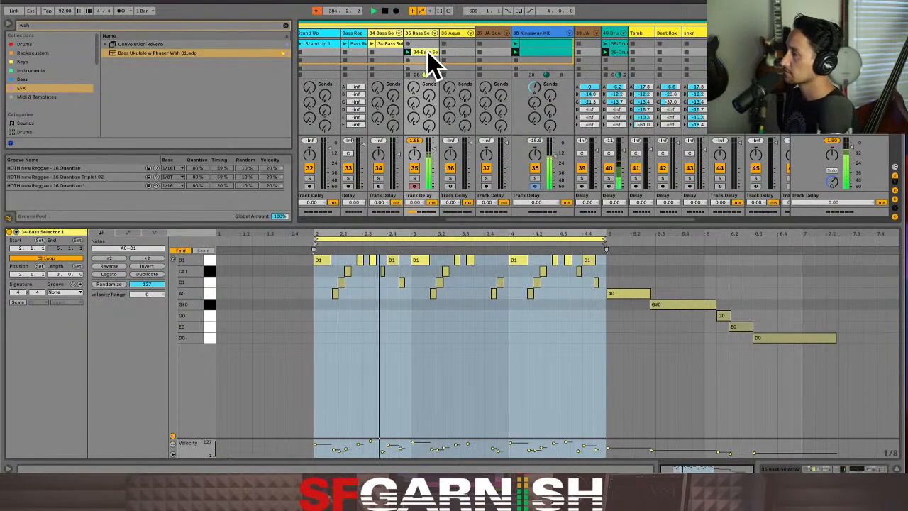
click(618, 54)
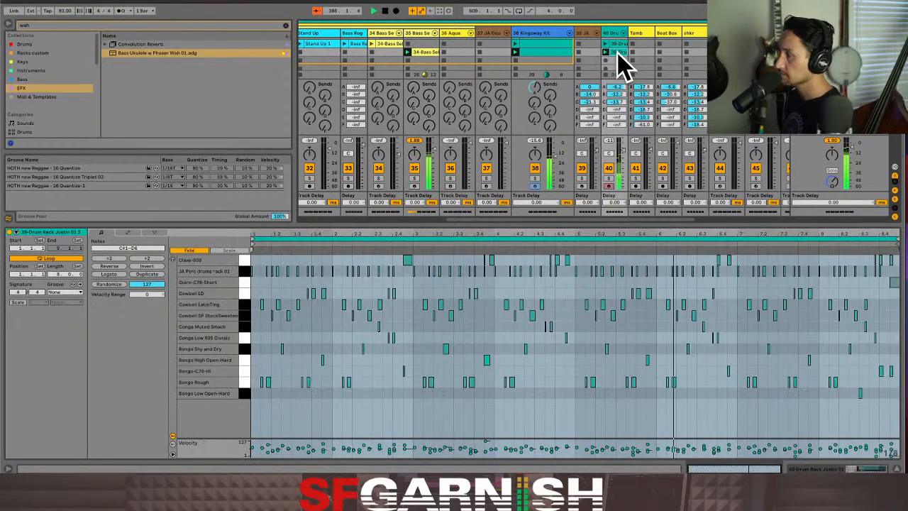
Launch scene 6, restore the full mixer view, and trigger both clips on the Riser track.
click(795, 44)
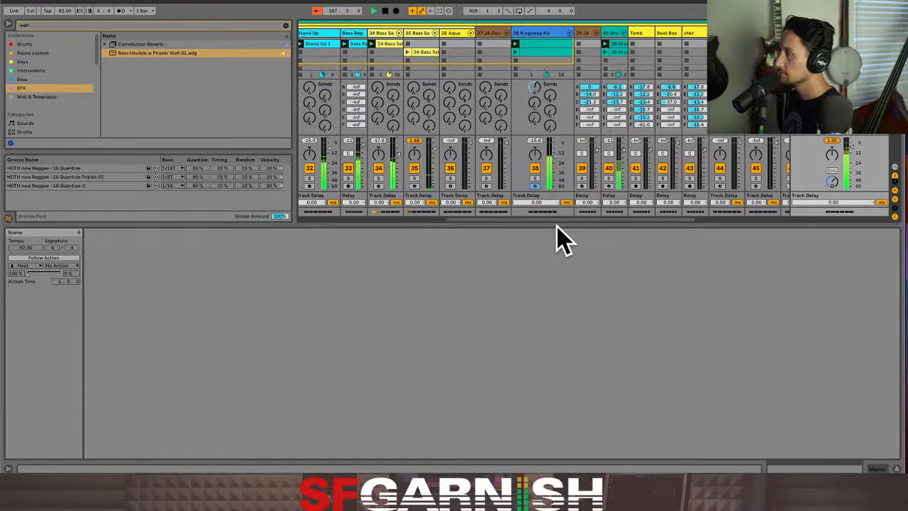
drag(552, 222, 755, 361)
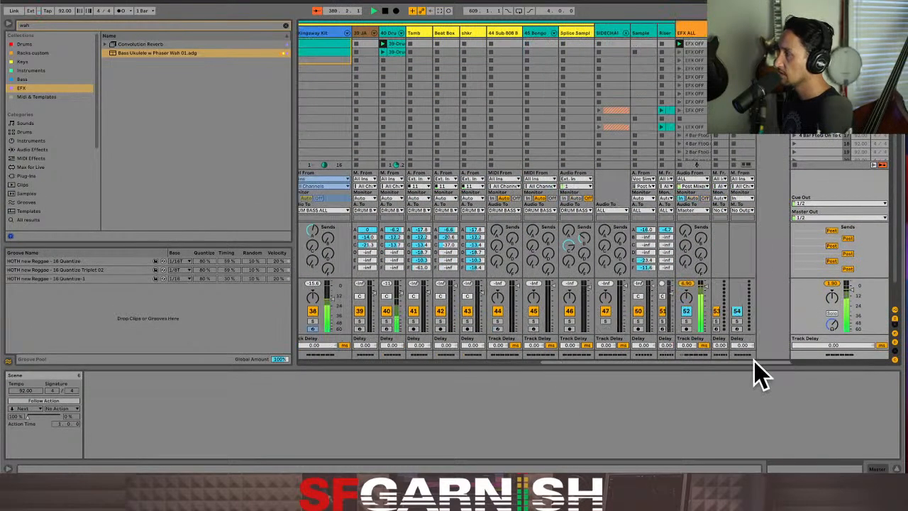
click(662, 112)
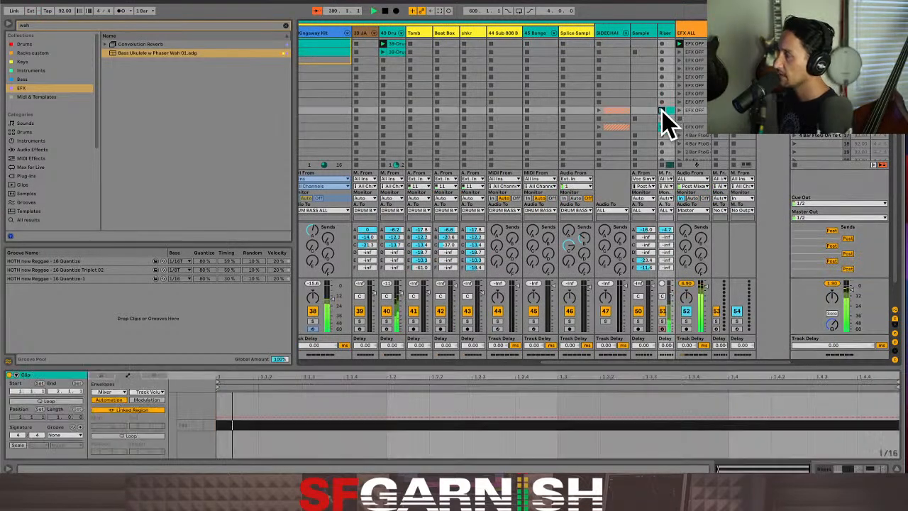
click(662, 126)
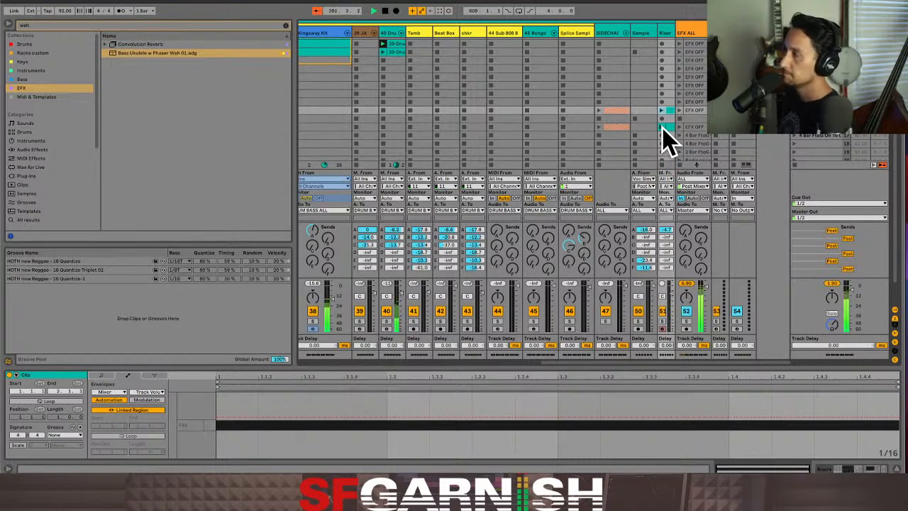
click(663, 127)
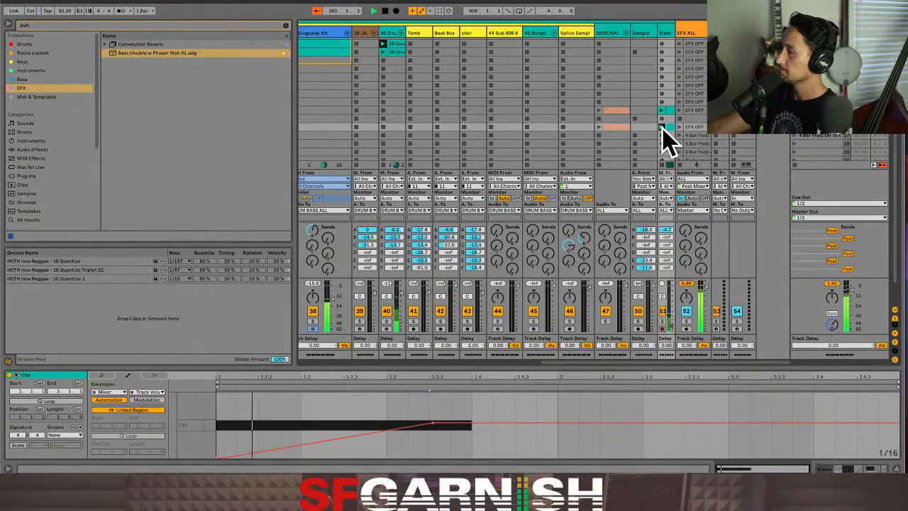
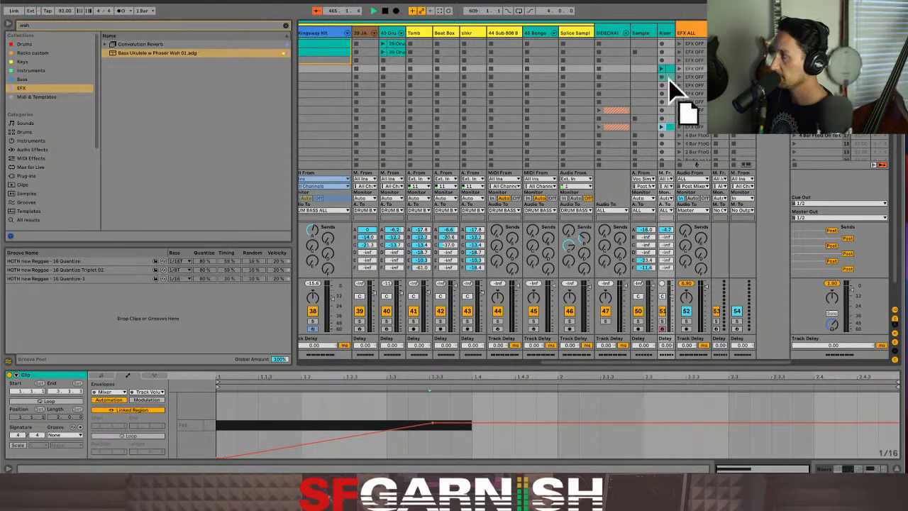
Move the Riser track to sit directly after drum rack track 40.
click(669, 35)
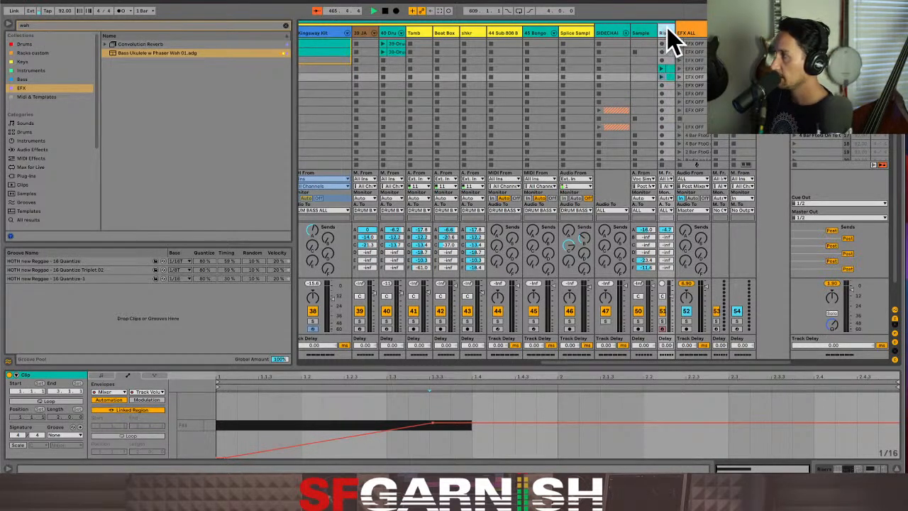
drag(667, 31, 408, 31)
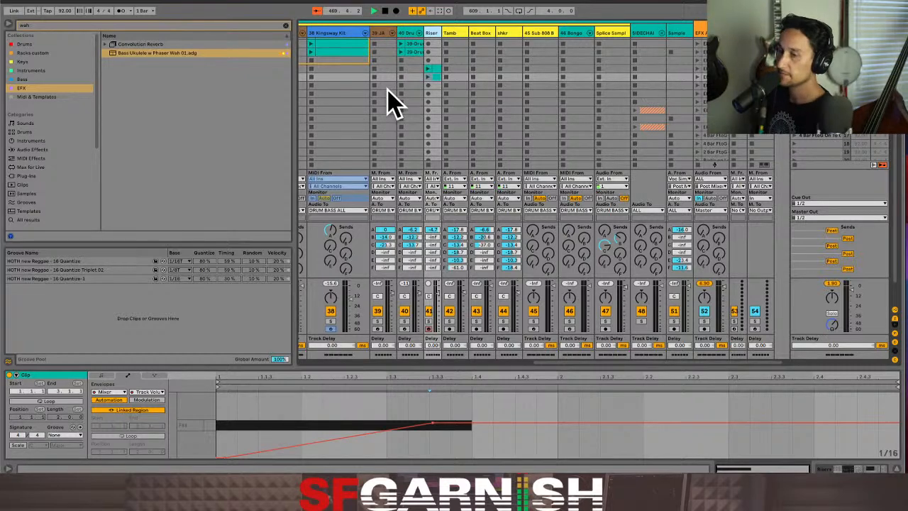
key(Right)
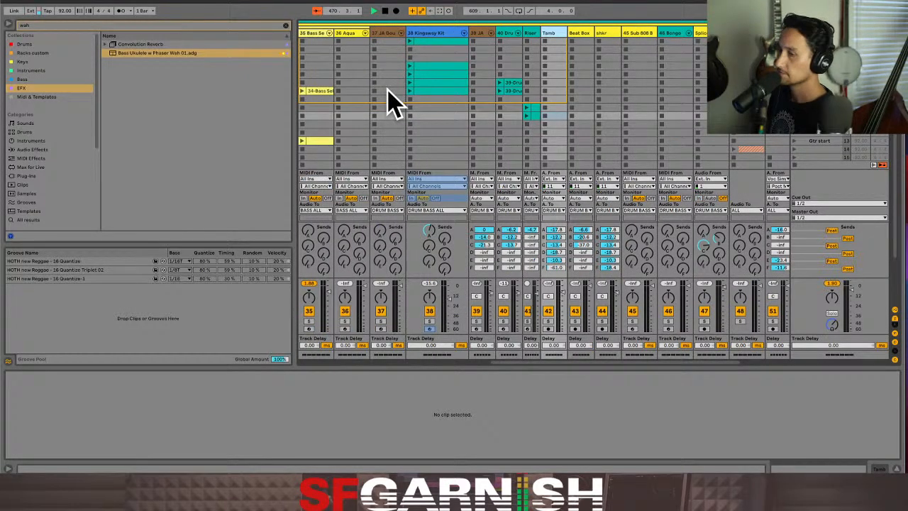
key(Right)
key(Right)
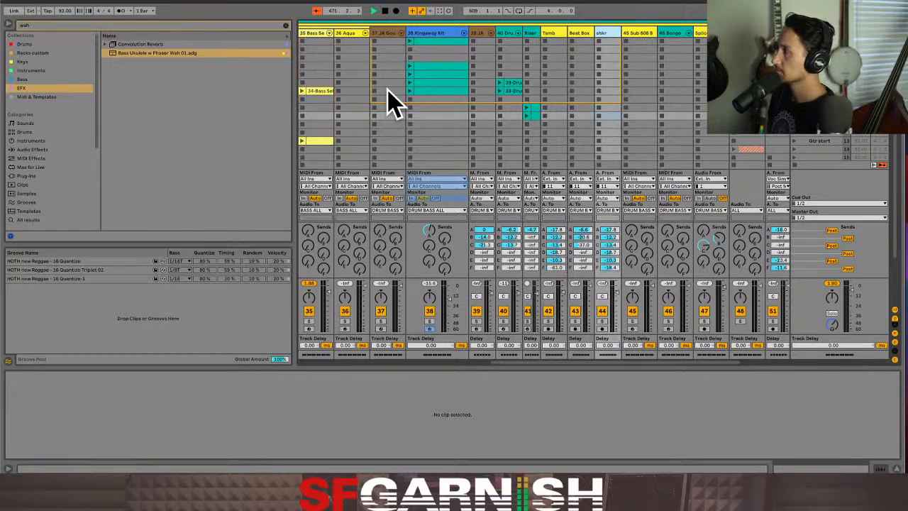
scroll(395, 103, down, 2)
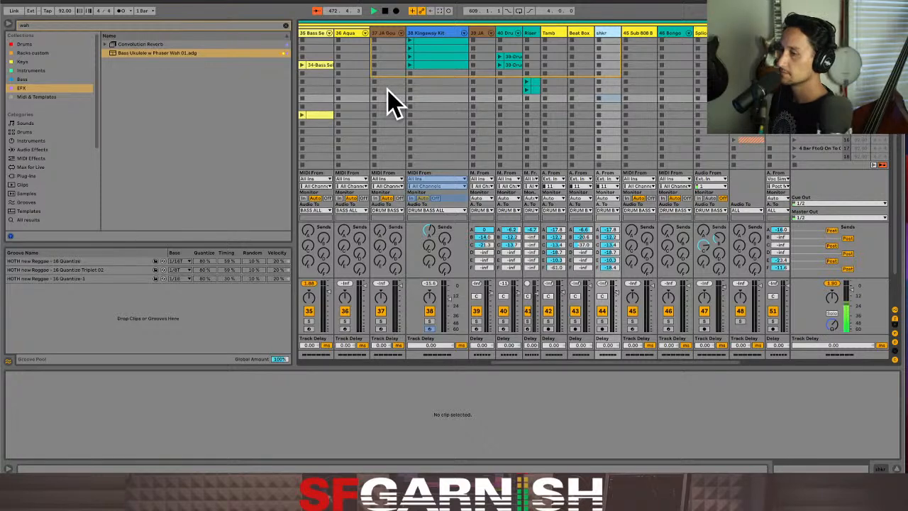
scroll(394, 103, up, 2)
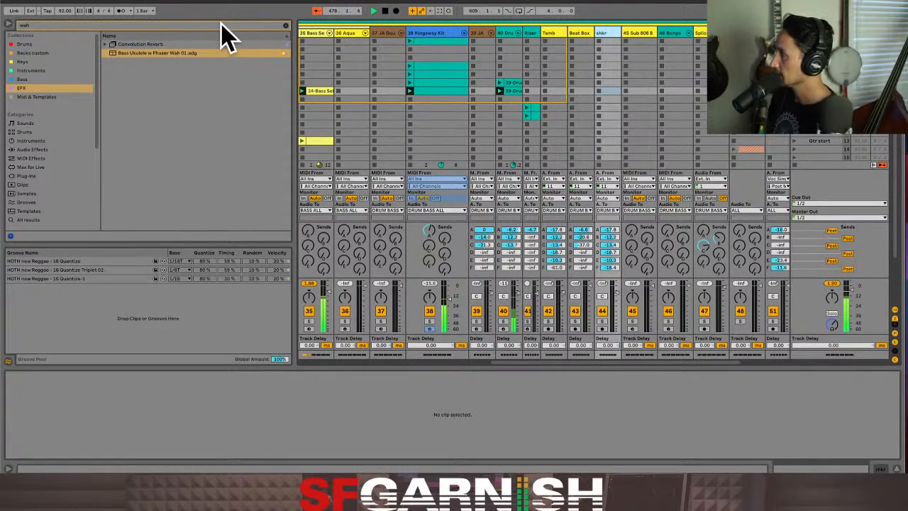
Clear the browser search and load the Effects rack preset ending in JA-2.adg from the EFX collection onto the EFX ALL track.
click(287, 25)
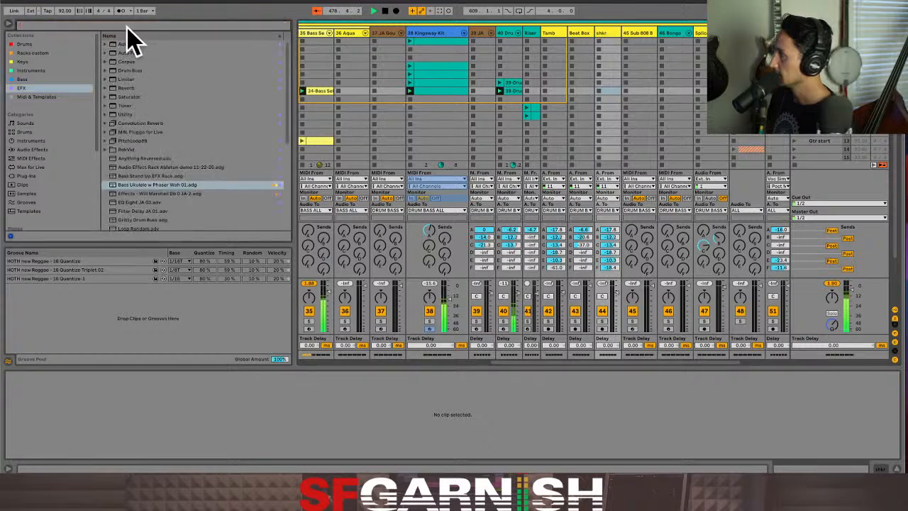
click(10, 23)
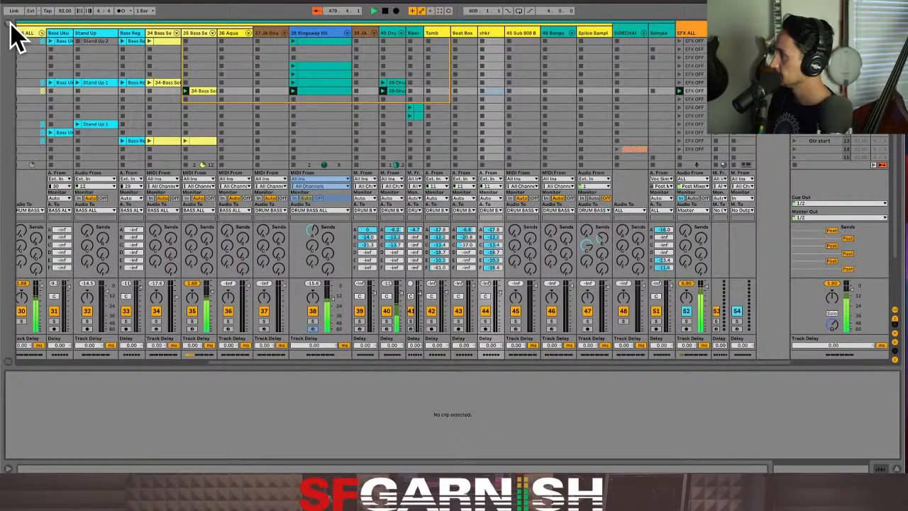
click(694, 39)
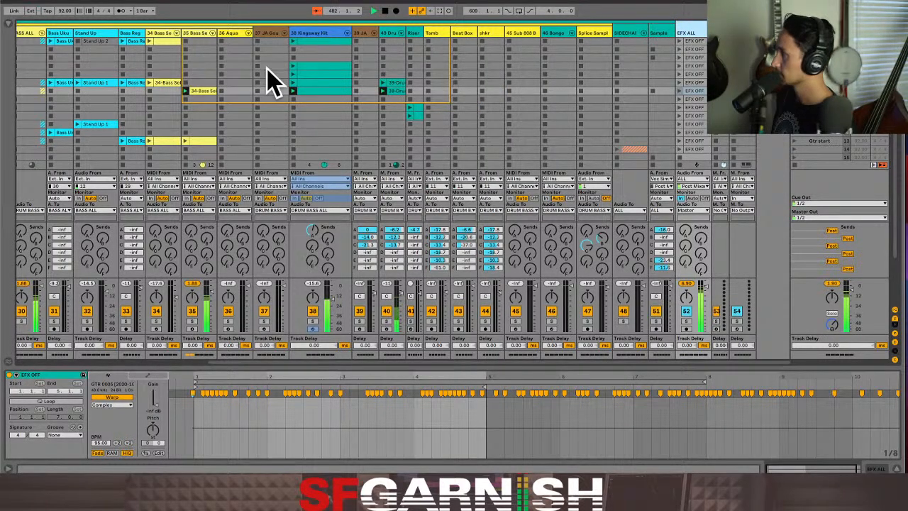
click(8, 25)
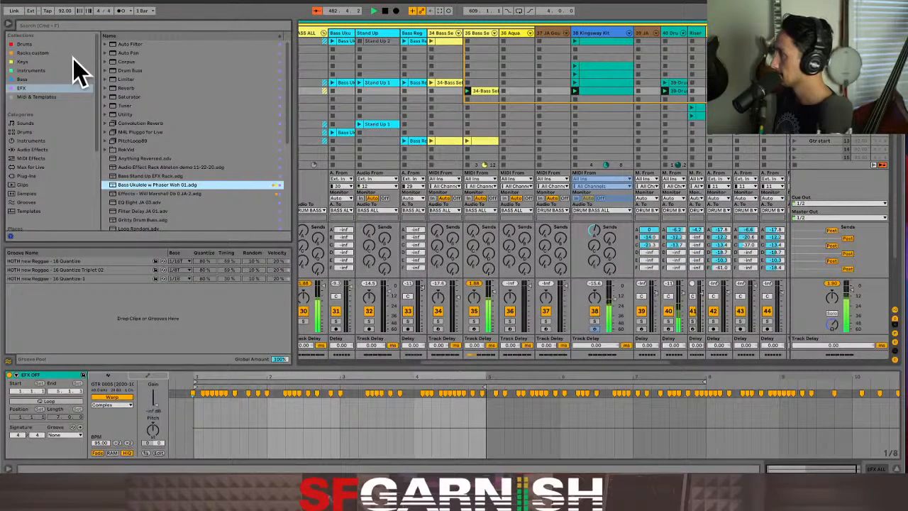
click(157, 193)
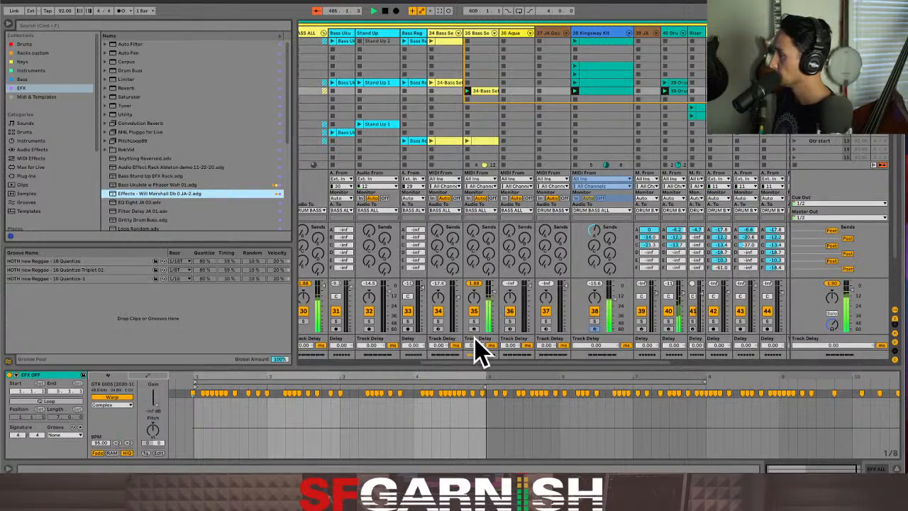
drag(487, 360, 634, 365)
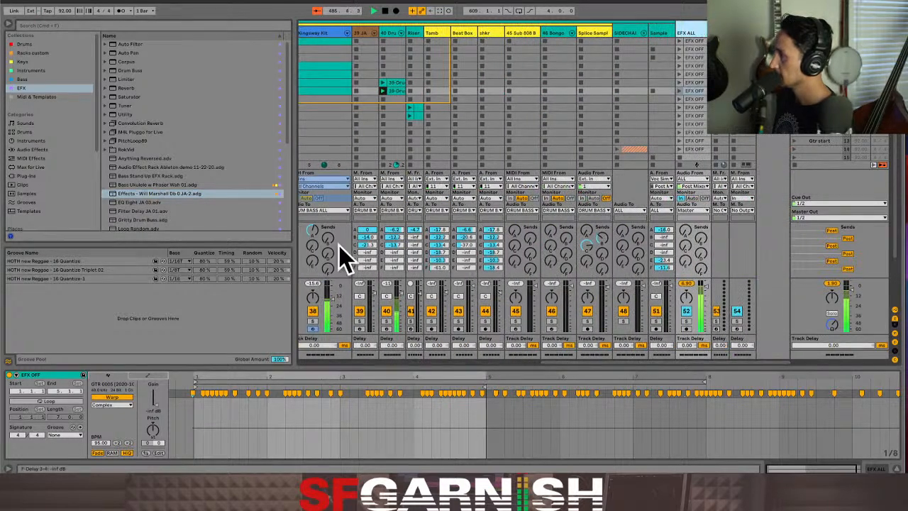
drag(156, 193, 687, 29)
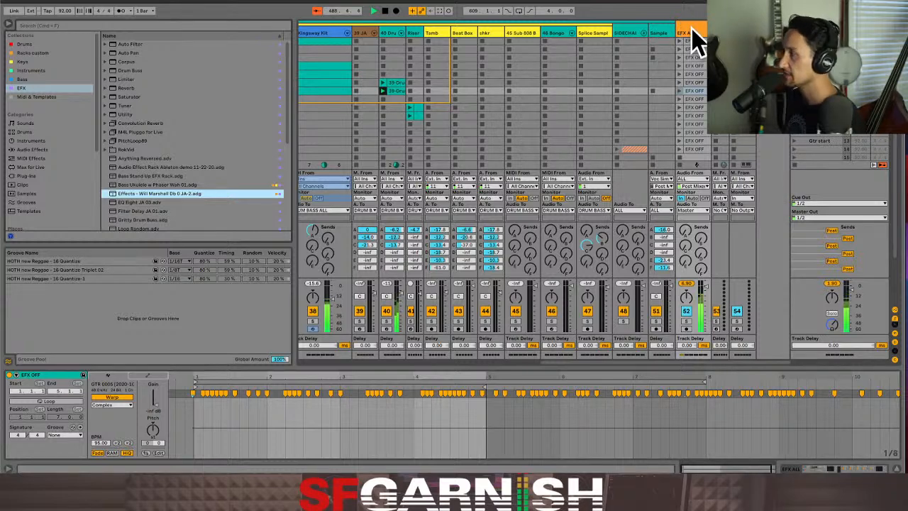
Show the EFX ALL track's device chain and turn the Fade Grey macro down to 0.
click(813, 468)
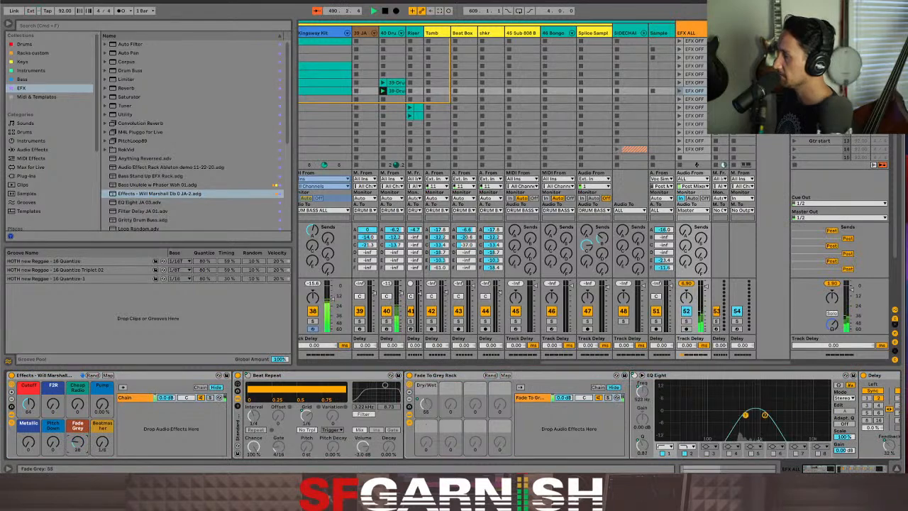
drag(78, 446, 78, 499)
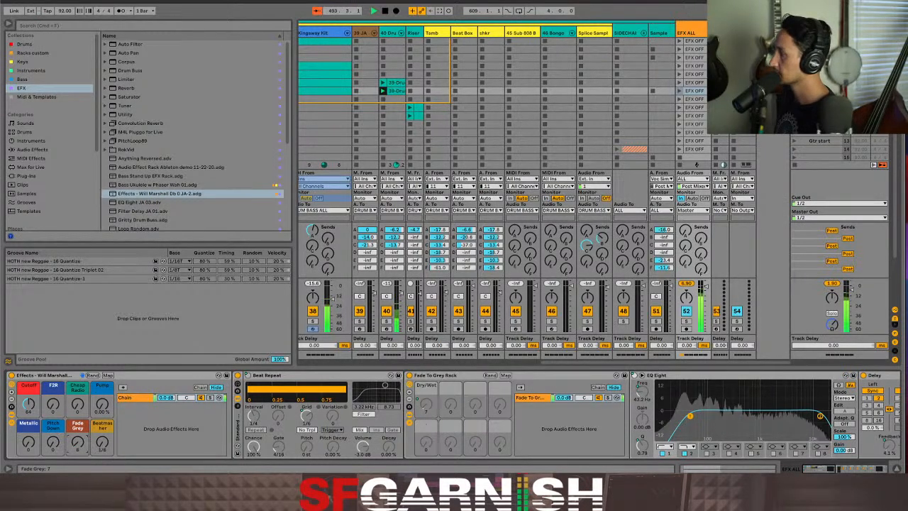
drag(84, 455, 85, 462)
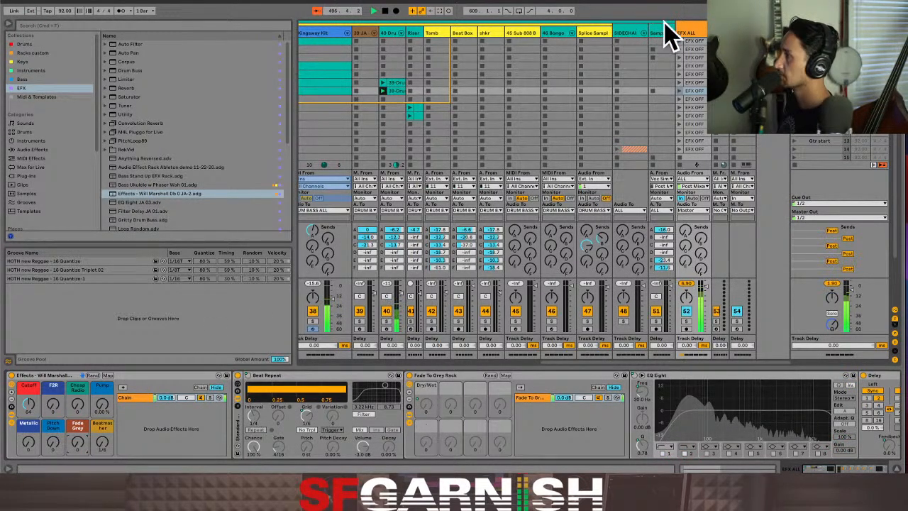
Show the Riser track's Operator and effect devices and hide the browser.
click(690, 30)
drag(699, 35, 421, 34)
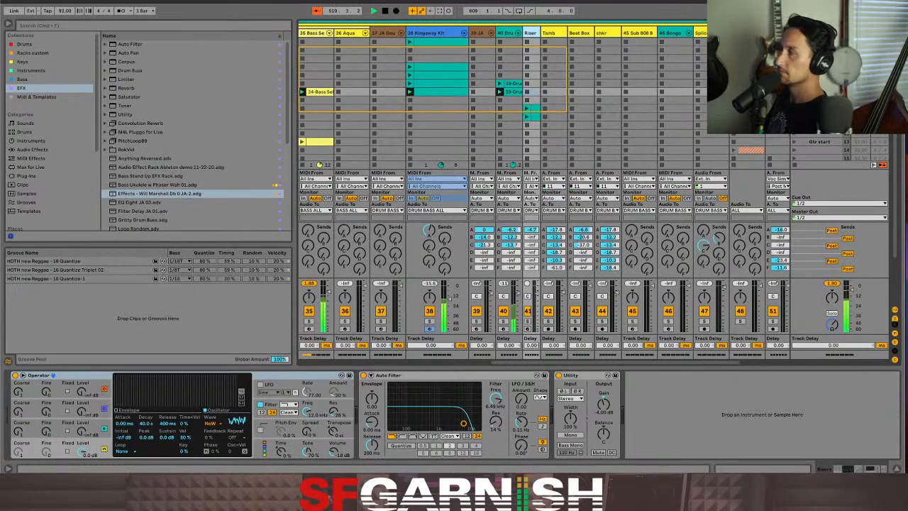
scroll(710, 341, right, 3)
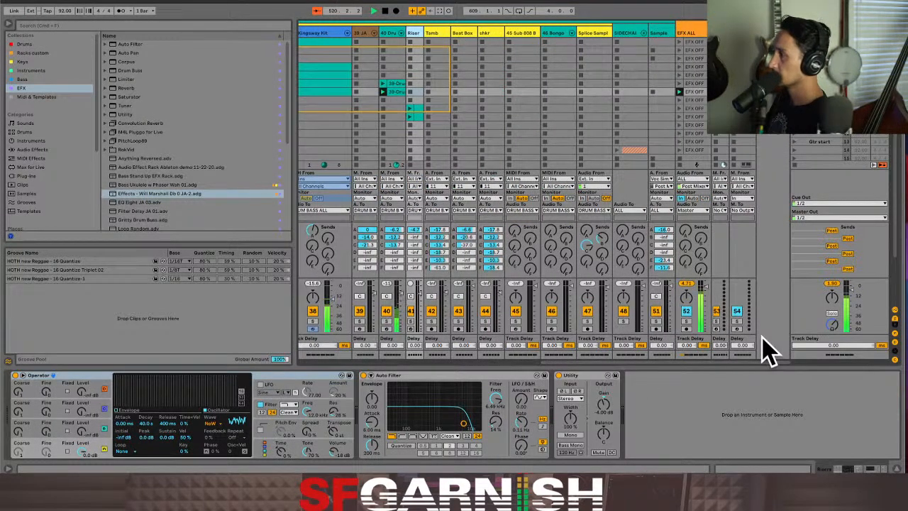
click(9, 24)
Launch scene 6 and display the effects rack on the EFX ALL track.
click(701, 34)
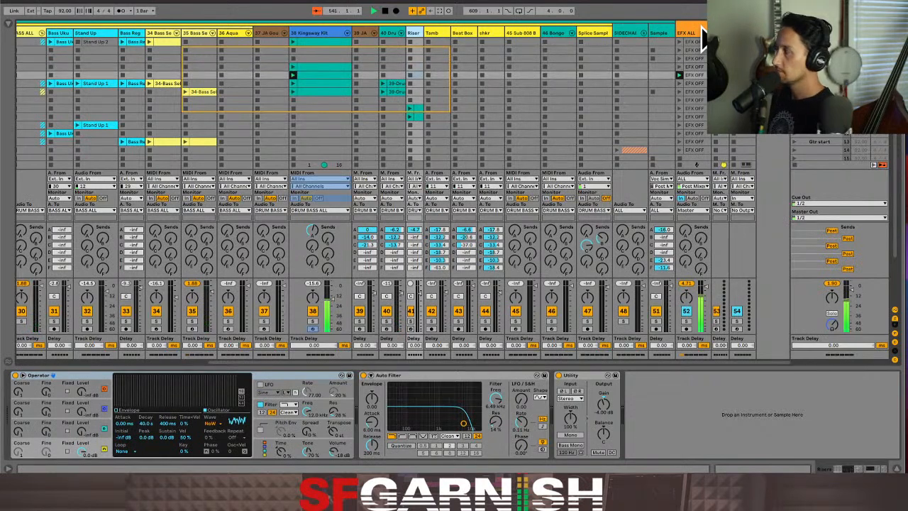
key(Down)
key(Return)
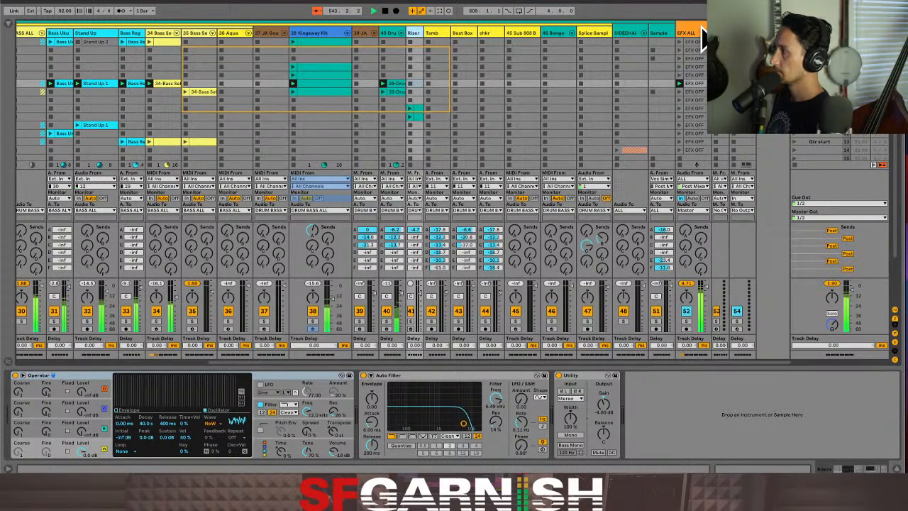
click(702, 31)
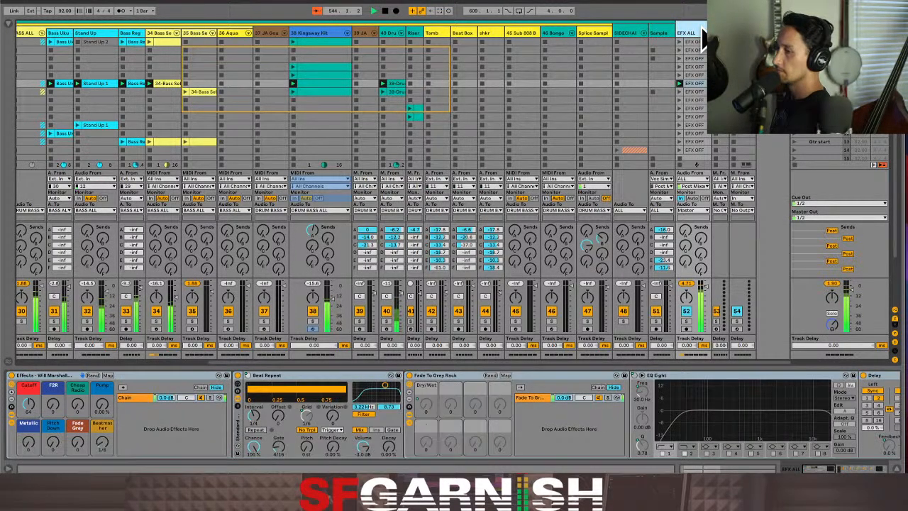